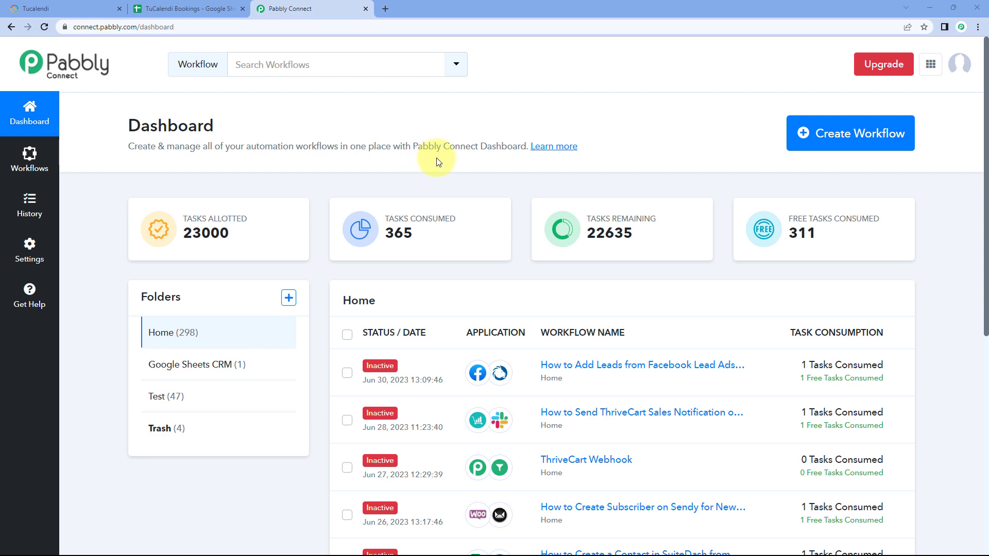
# Step: Create a new workflow named "TuCalendi to Google Sheets"
pyautogui.click(836, 133)
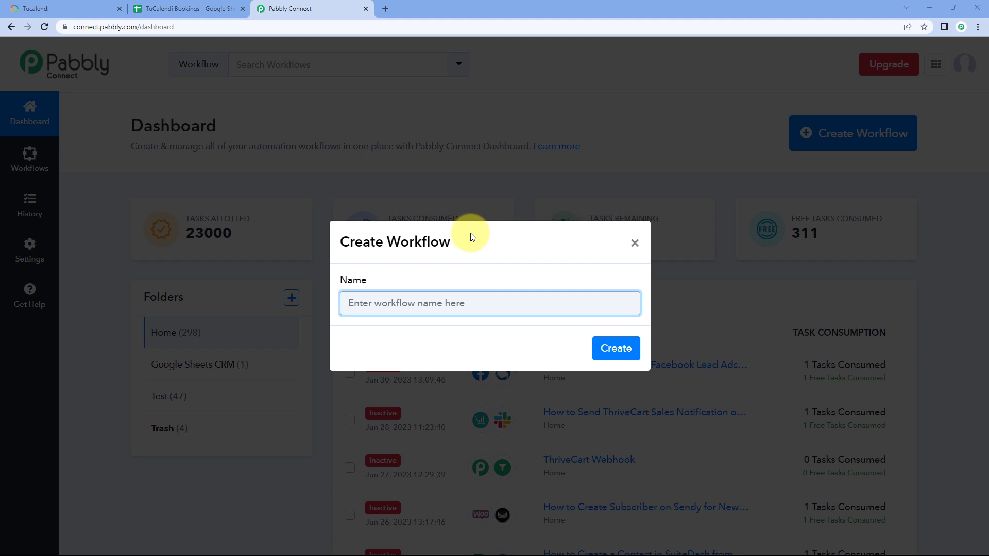
pyautogui.write('TuCalendi to Google Sheets')
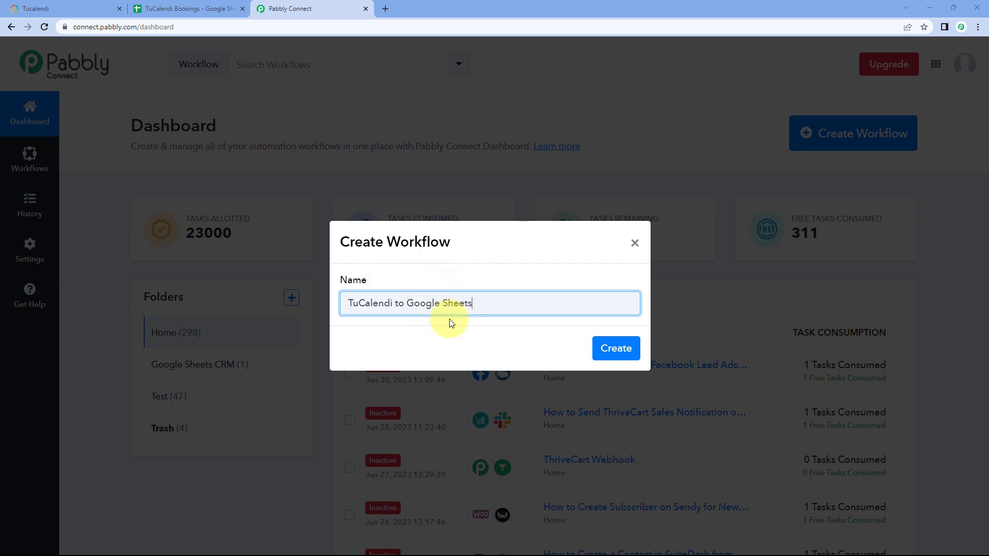
pyautogui.click(618, 349)
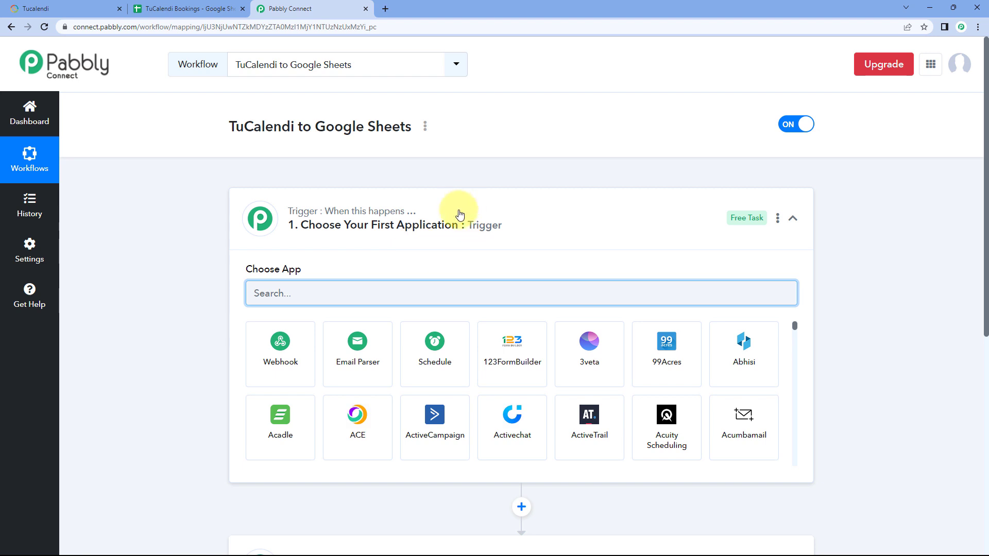
# Step: Review the workflow's trigger and action sections, the TuCalendi dashboard, and the column headers of the TuCalendi Bookings spreadsheet
pyautogui.click(456, 212)
pyautogui.scroll(-1, 201, 212)
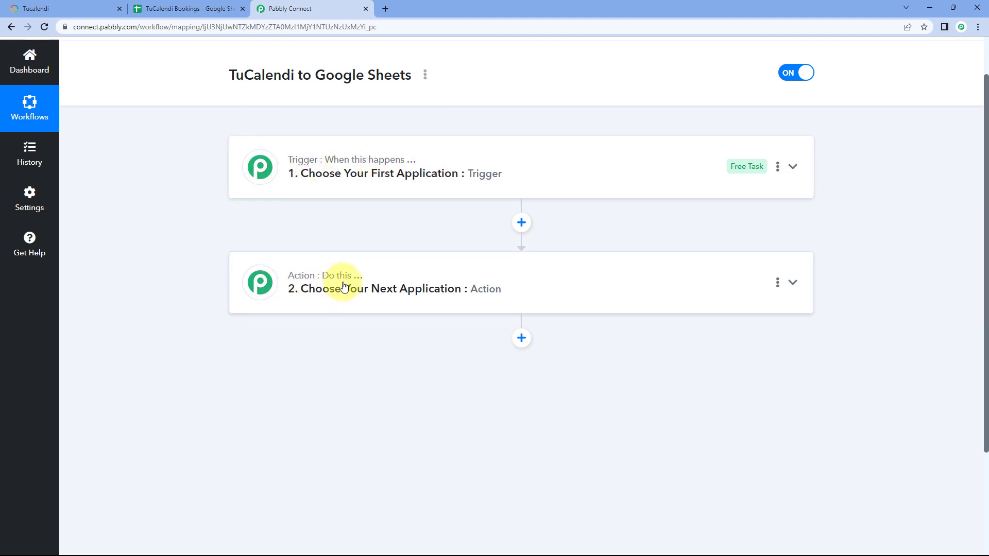
pyautogui.click(463, 166)
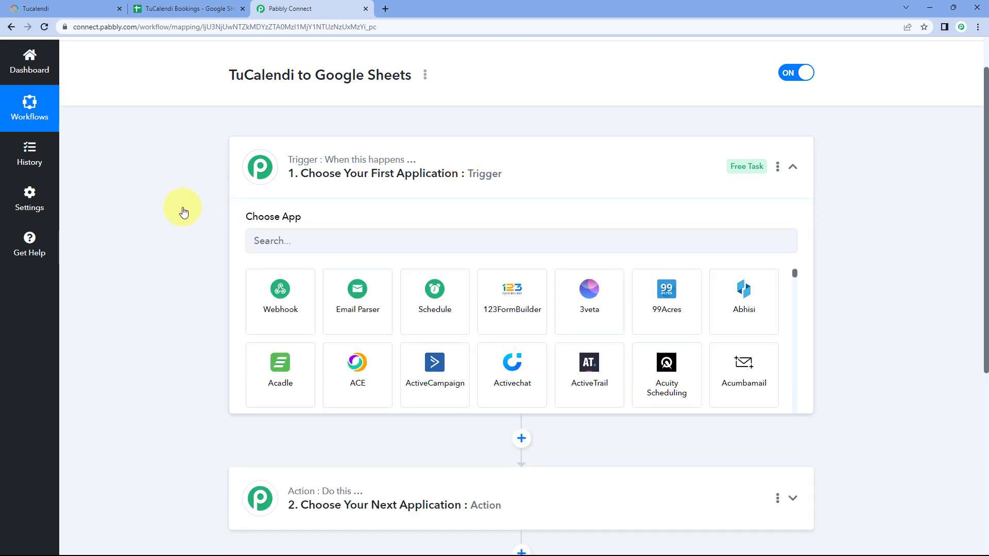
pyautogui.scroll(-1, 205, 196)
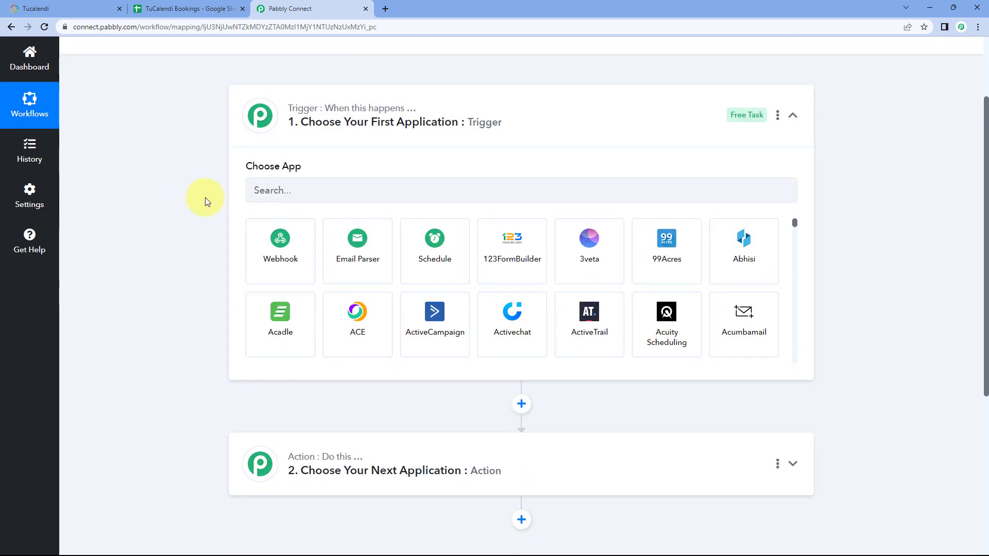
pyautogui.click(72, 8)
pyautogui.click(320, 4)
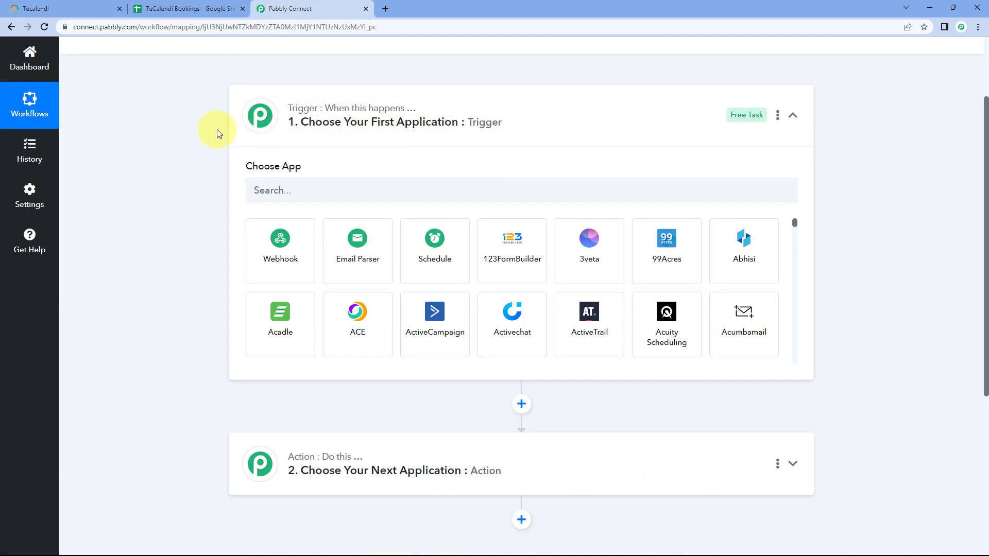
pyautogui.click(111, 7)
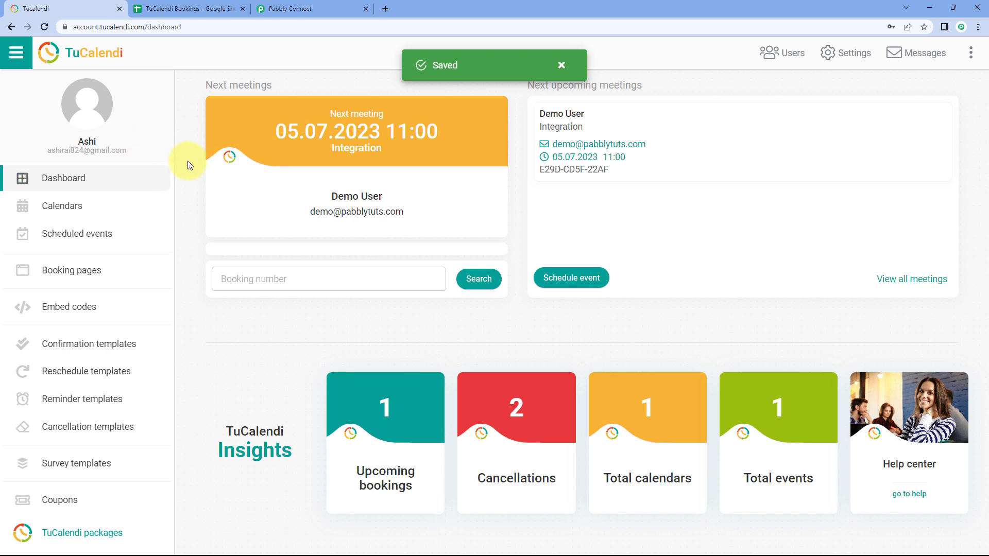
pyautogui.click(561, 64)
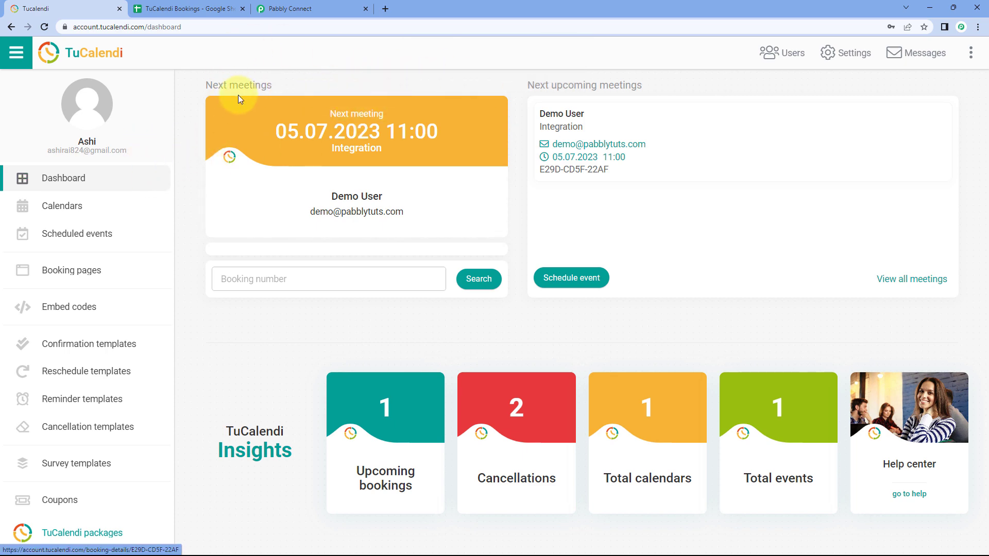
pyautogui.click(286, 9)
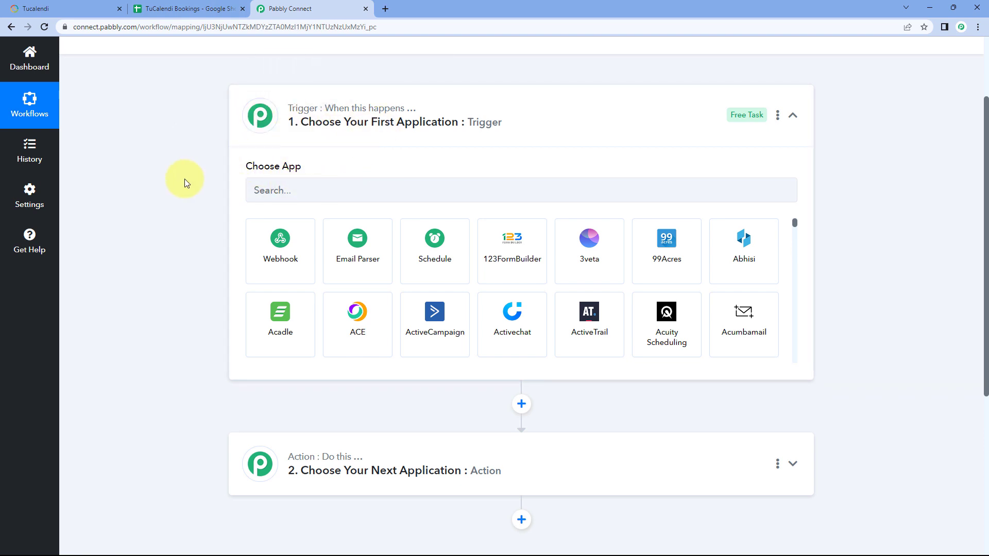
pyautogui.scroll(-1, 193, 170)
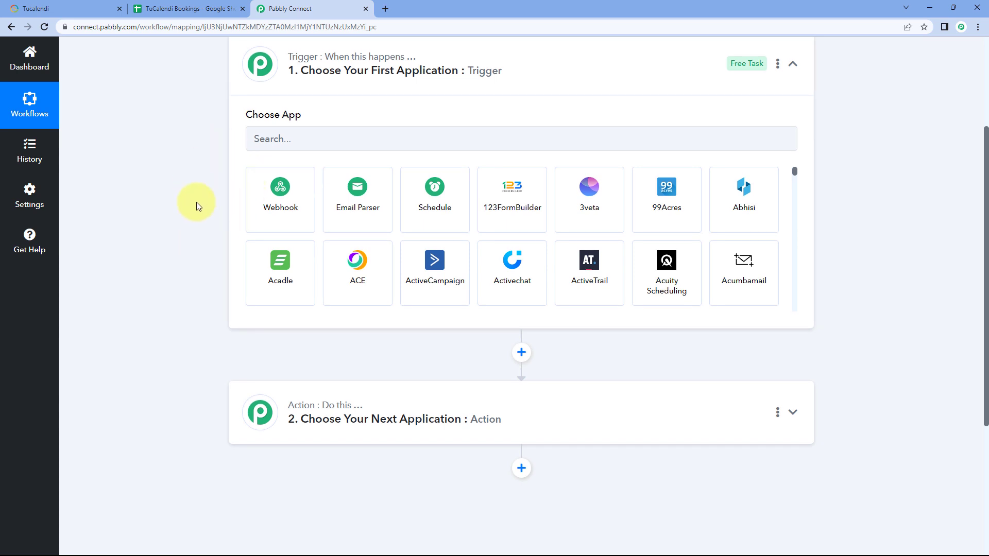
pyautogui.click(204, 8)
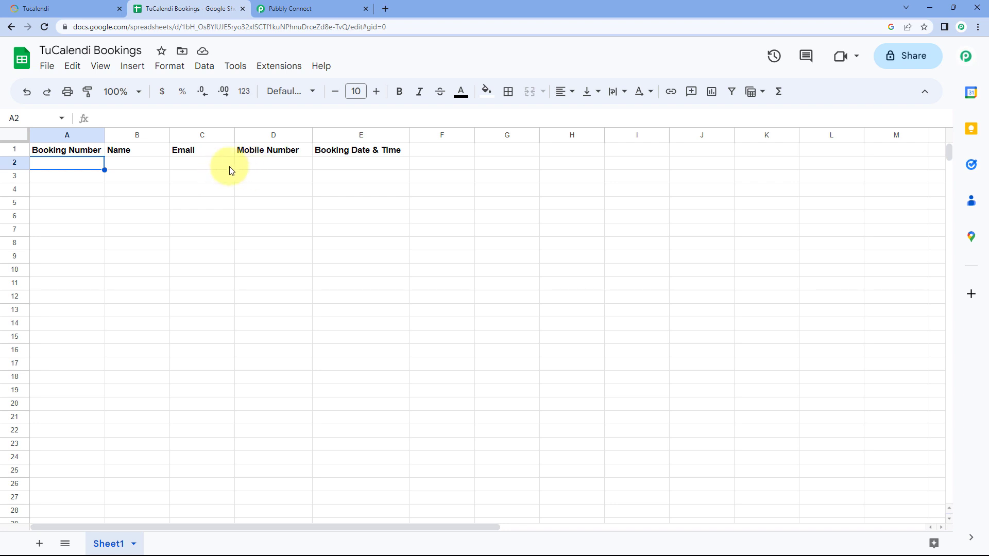
pyautogui.click(328, 6)
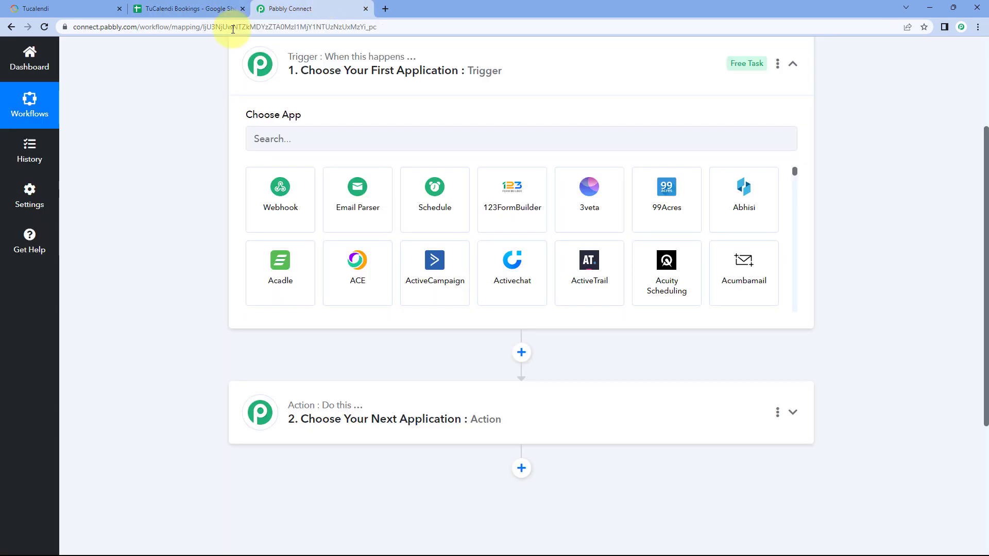
# Step: Set the workflow's trigger app to TuCalendi with Booking Created as the trigger event
pyautogui.scroll(1, 175, 155)
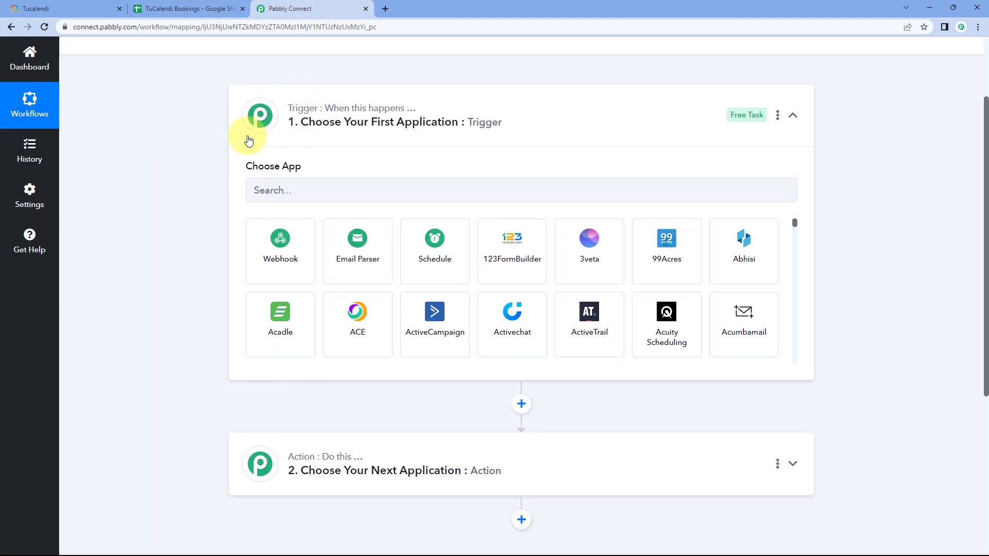
pyautogui.click(310, 197)
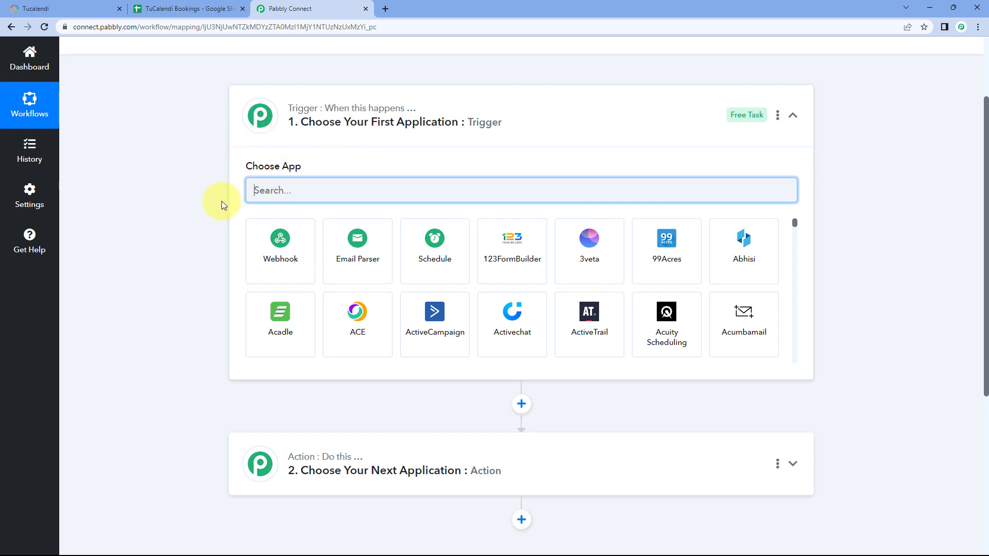
pyautogui.write('TuC')
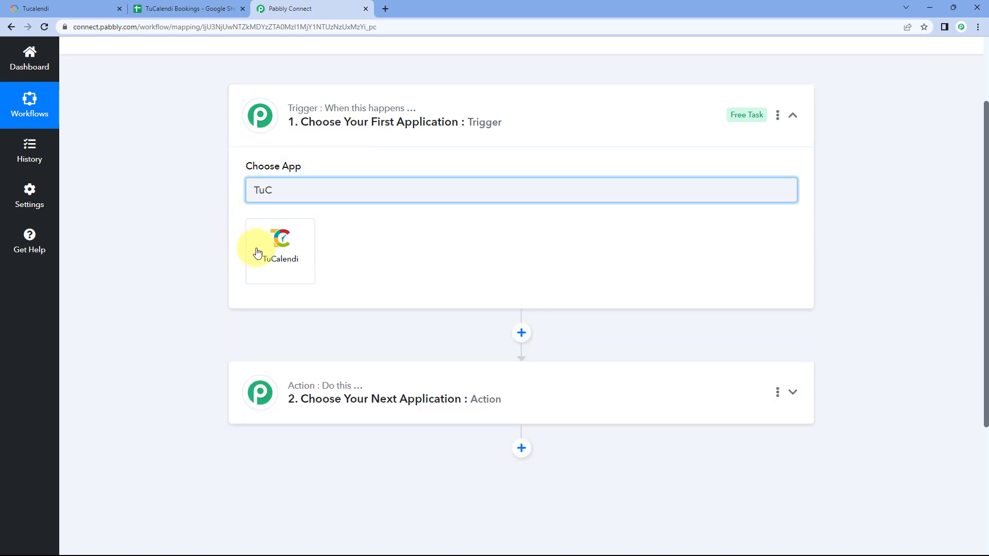
pyautogui.click(289, 255)
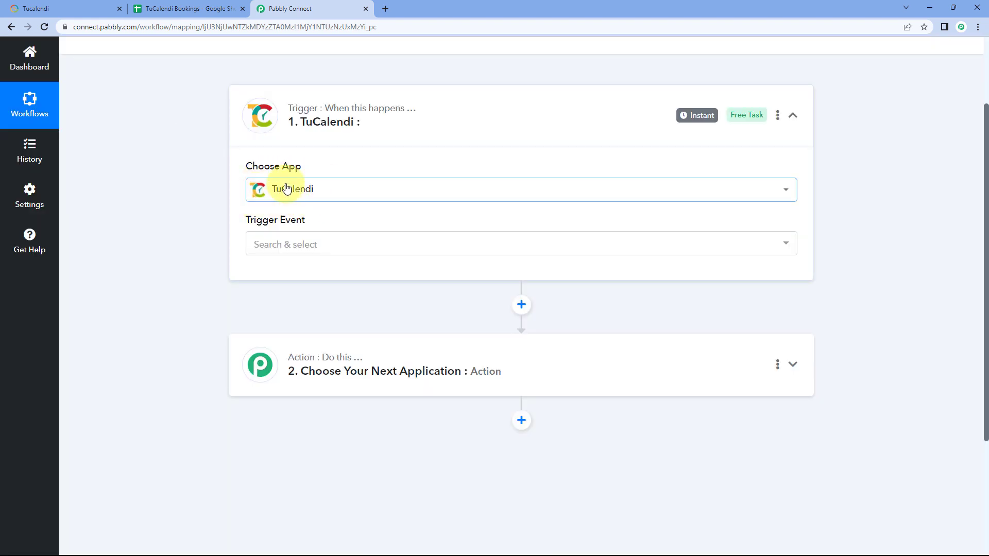
pyautogui.click(320, 244)
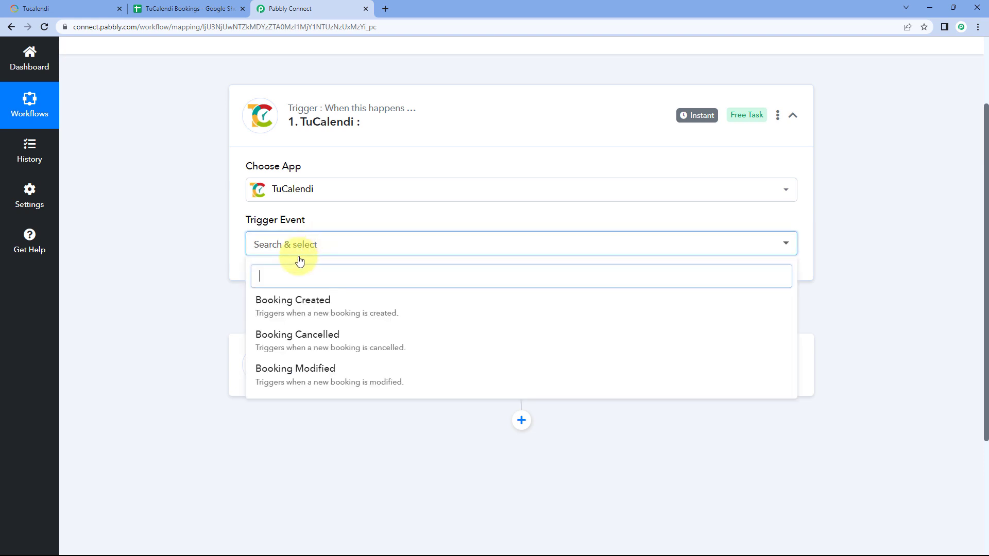
pyautogui.click(340, 302)
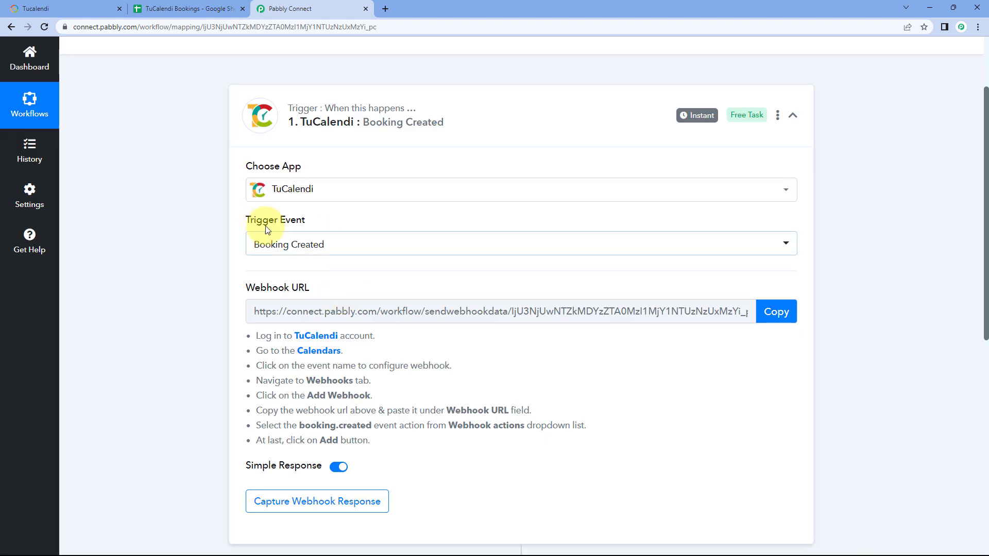
# Step: Review the webhook setup instructions for the TuCalendi trigger and copy its webhook URL
pyautogui.scroll(-1, 316, 205)
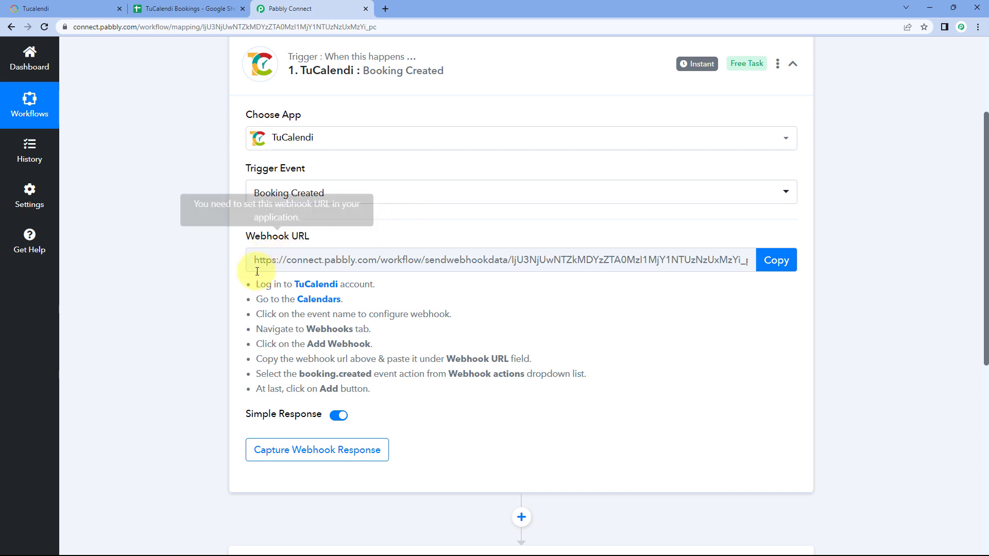
pyautogui.moveTo(258, 283); pyautogui.dragTo(369, 387)
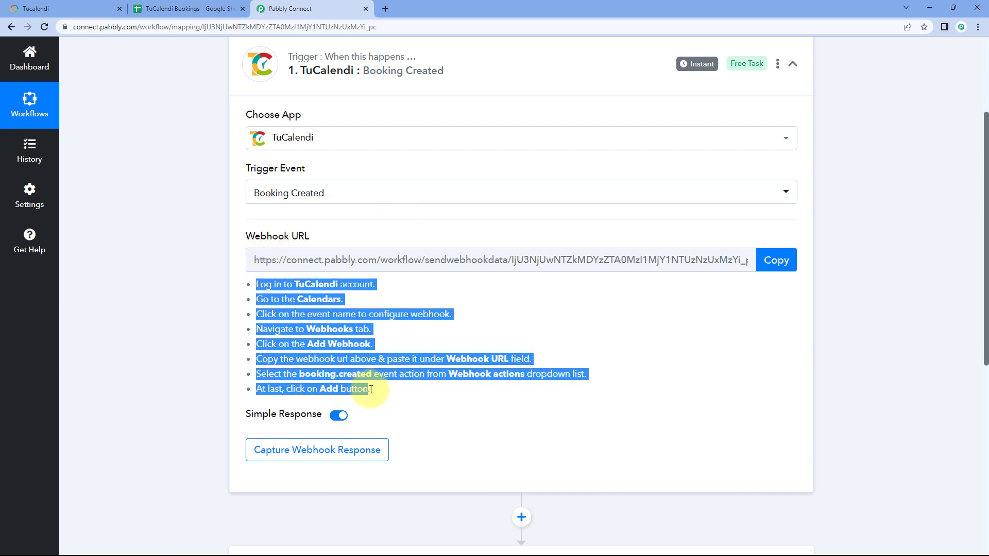
pyautogui.click(401, 342)
pyautogui.click(776, 260)
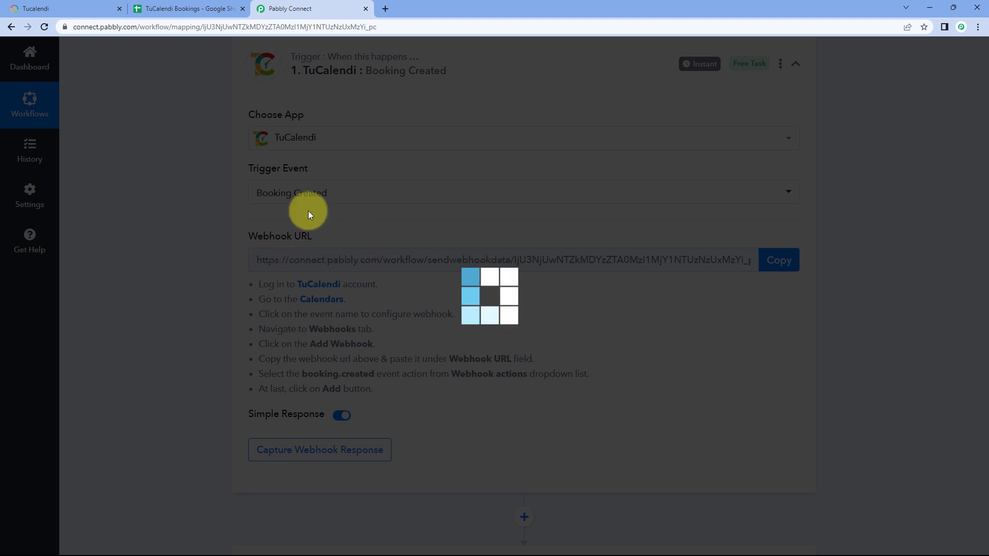
# Step: Switch to TuCalendi and open its calendars list, checking it against the column headers of the TuCalendi Bookings spreadsheet
pyautogui.click(99, 4)
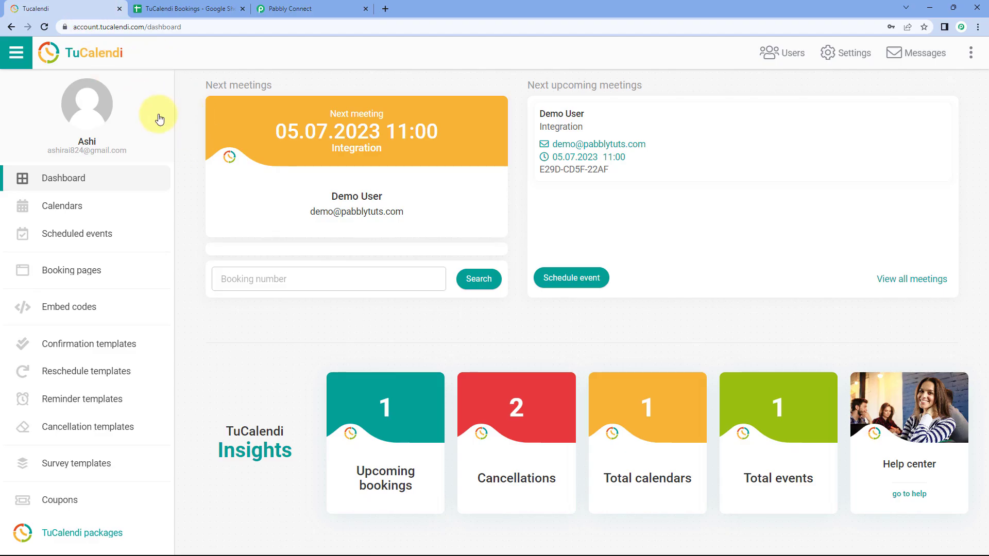
pyautogui.click(84, 209)
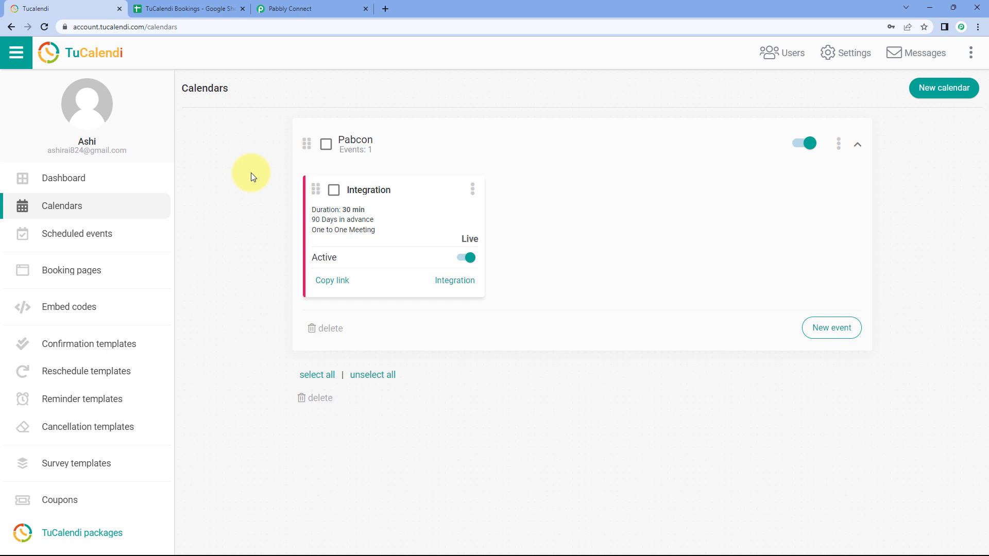
pyautogui.click(214, 8)
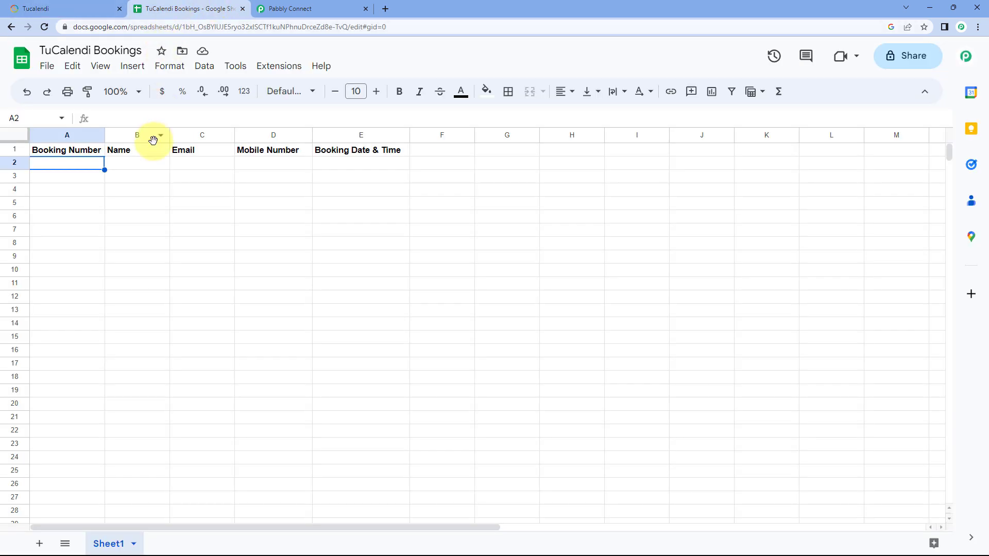
pyautogui.click(70, 9)
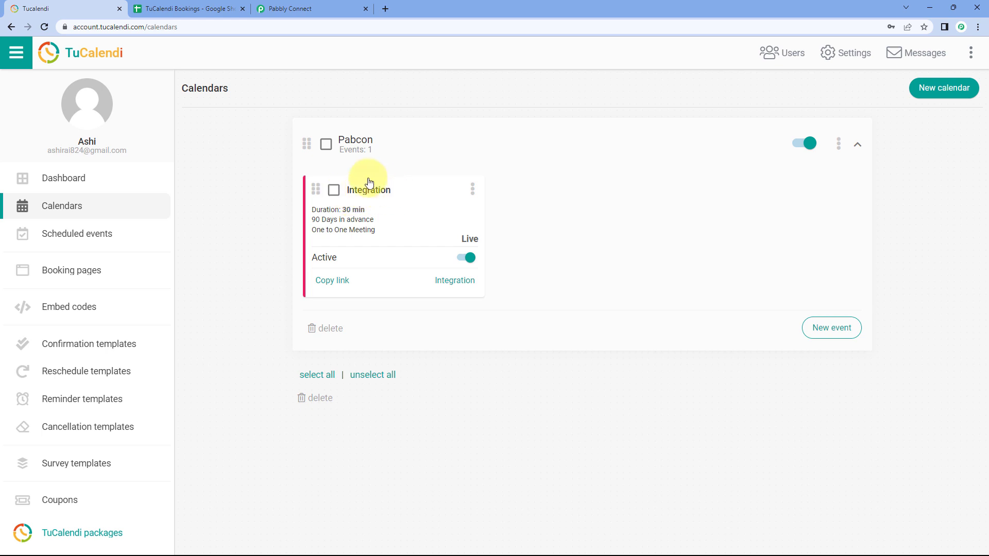
pyautogui.click(204, 7)
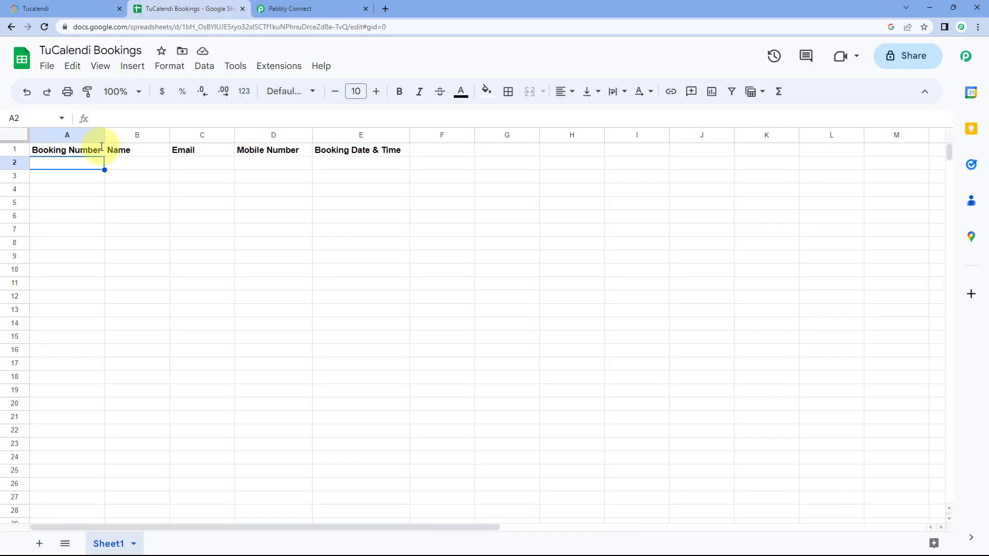
pyautogui.click(62, 8)
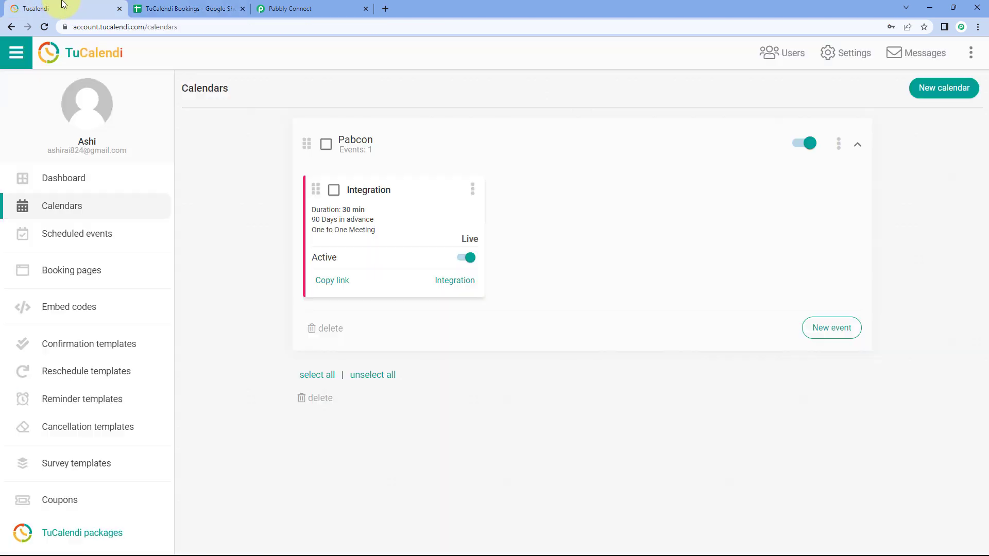
# Step: Open the webhook settings of the Integration event in the Pabcon calendar and start a new webhook
pyautogui.click(375, 192)
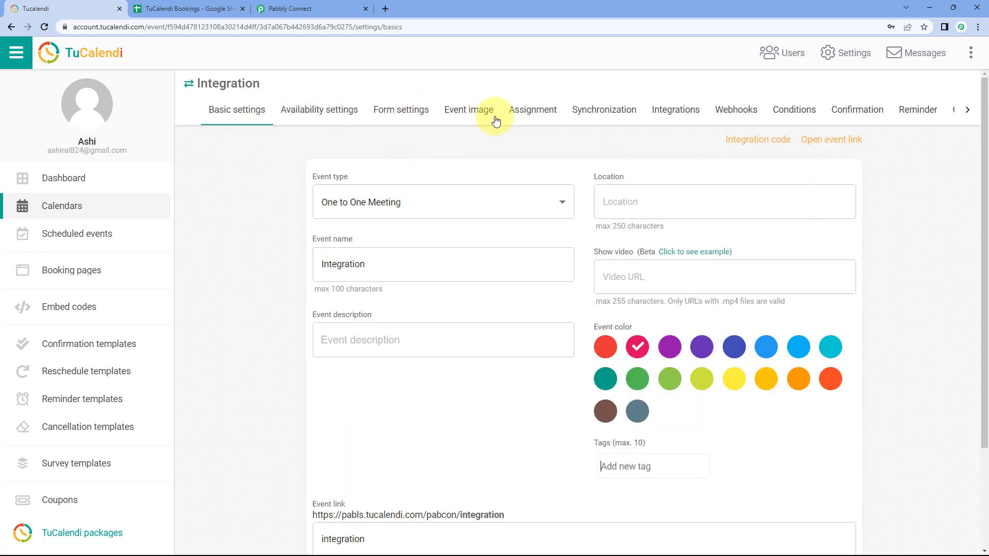
pyautogui.click(733, 114)
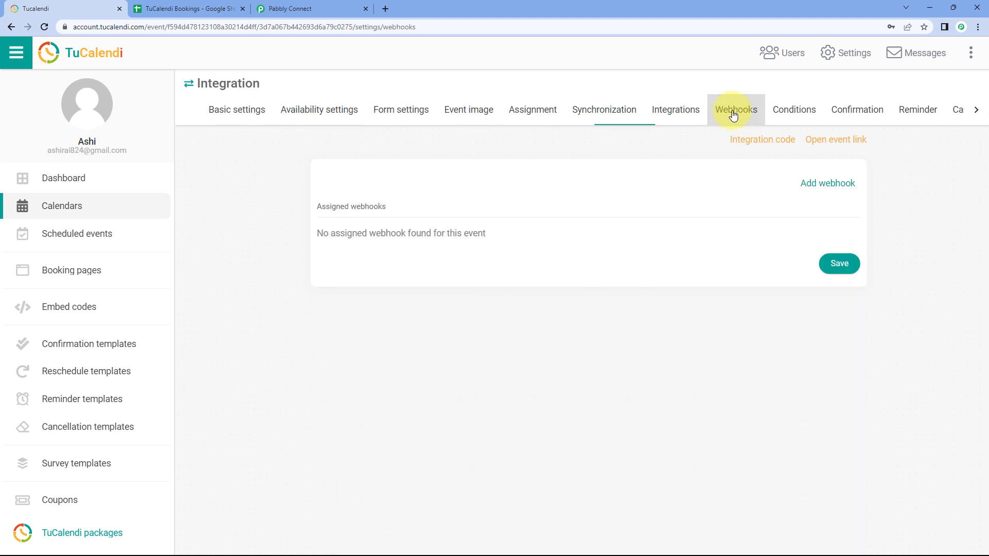
pyautogui.click(811, 185)
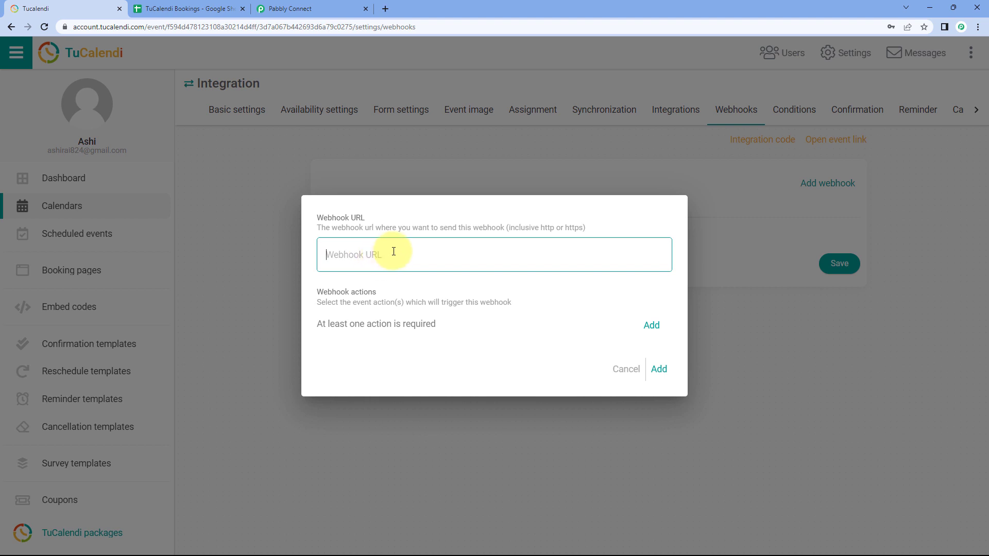
# Step: Copy the trigger's webhook URL from Pabbly Connect again and paste it as the new webhook's URL in TuCalendi
pyautogui.click(324, 8)
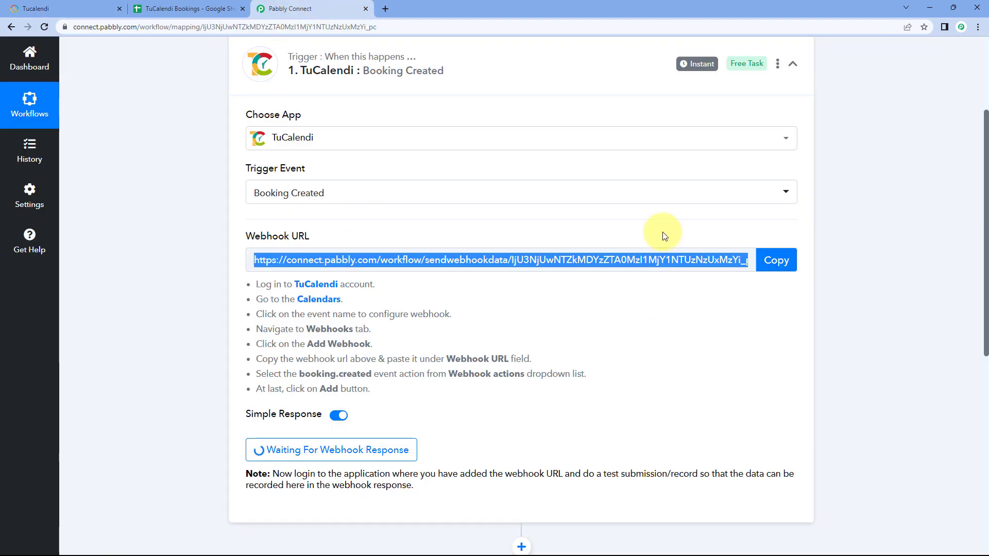
pyautogui.click(774, 259)
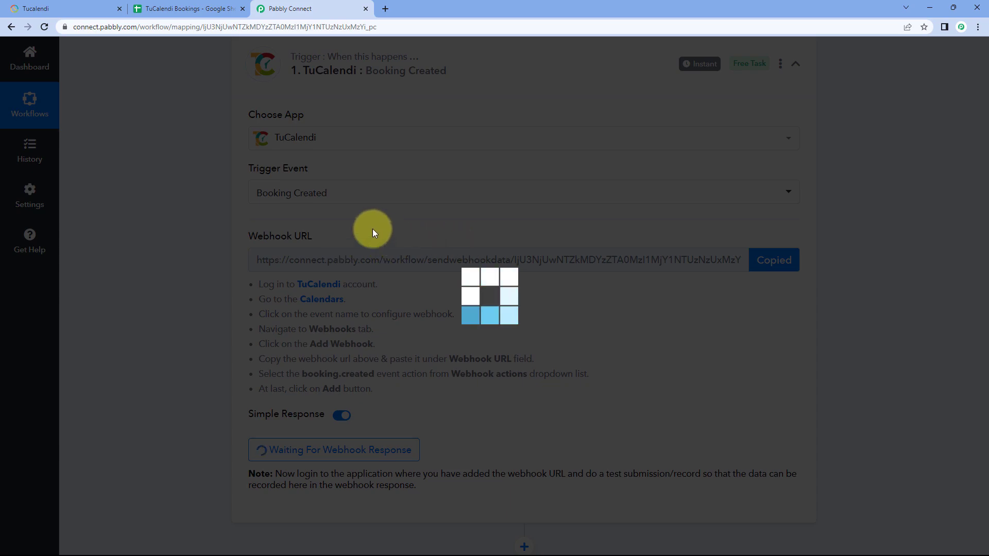
pyautogui.click(57, 9)
pyautogui.rightClick(349, 261)
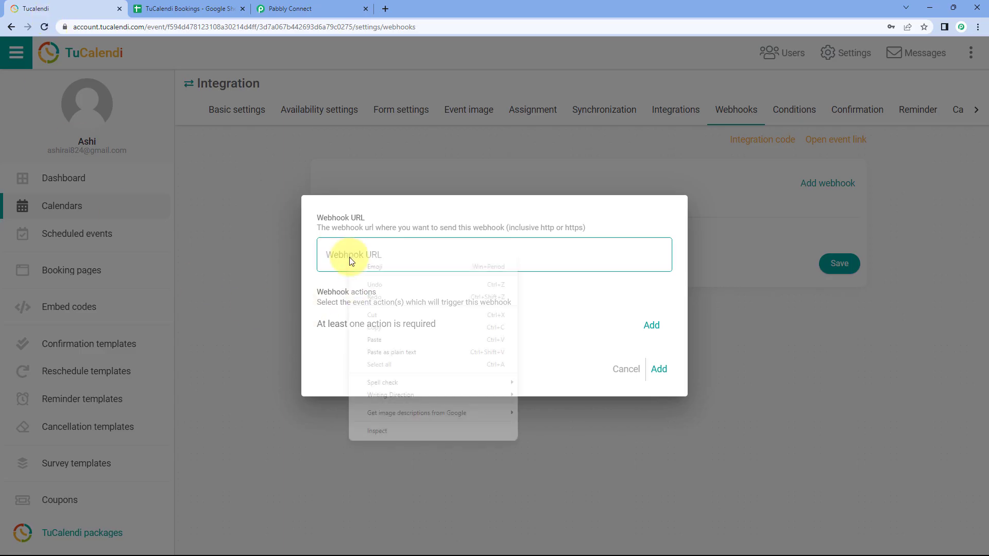
pyautogui.click(382, 340)
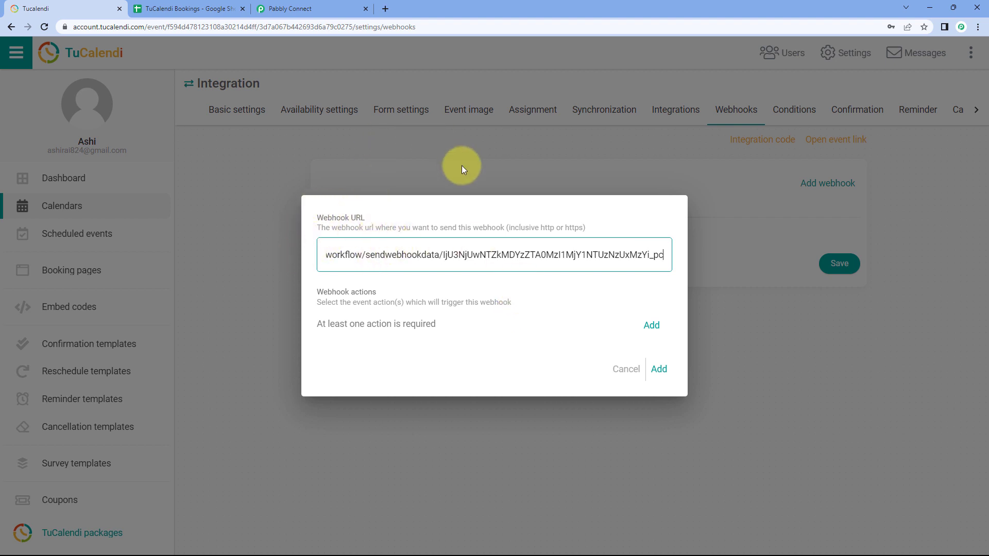
# Step: Assign the booking.created action to the new webhook, add it to the Integration event and save the webhook settings
pyautogui.click(652, 329)
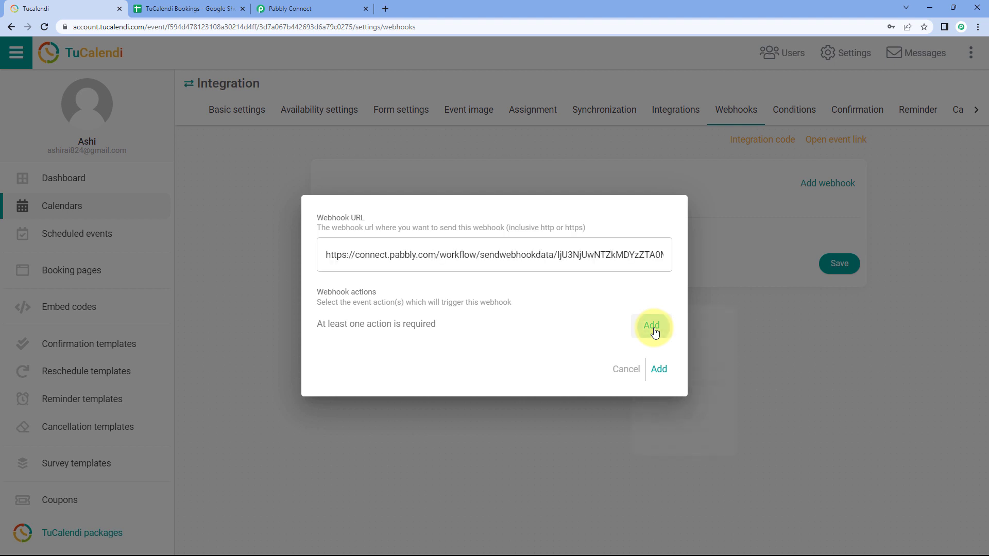
pyautogui.click(671, 327)
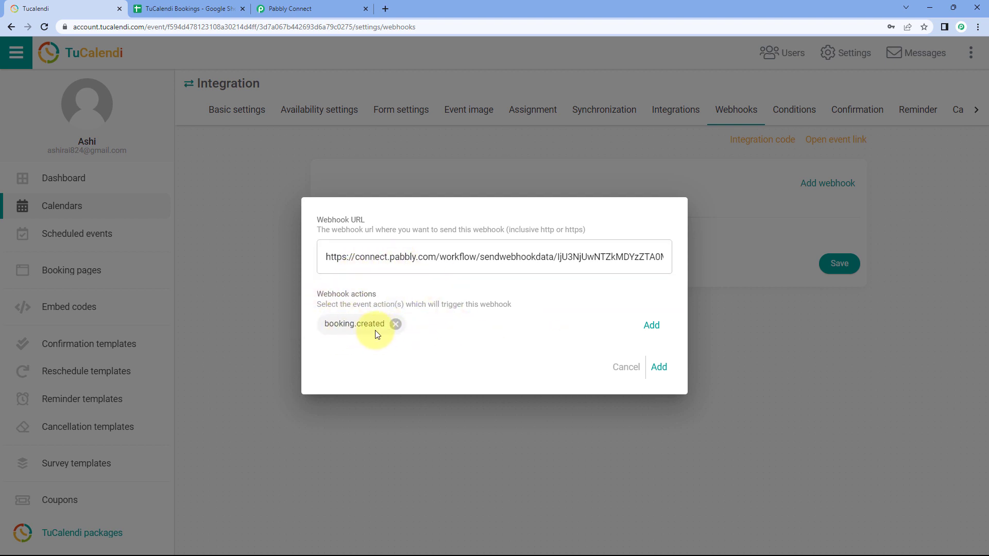
pyautogui.click(659, 368)
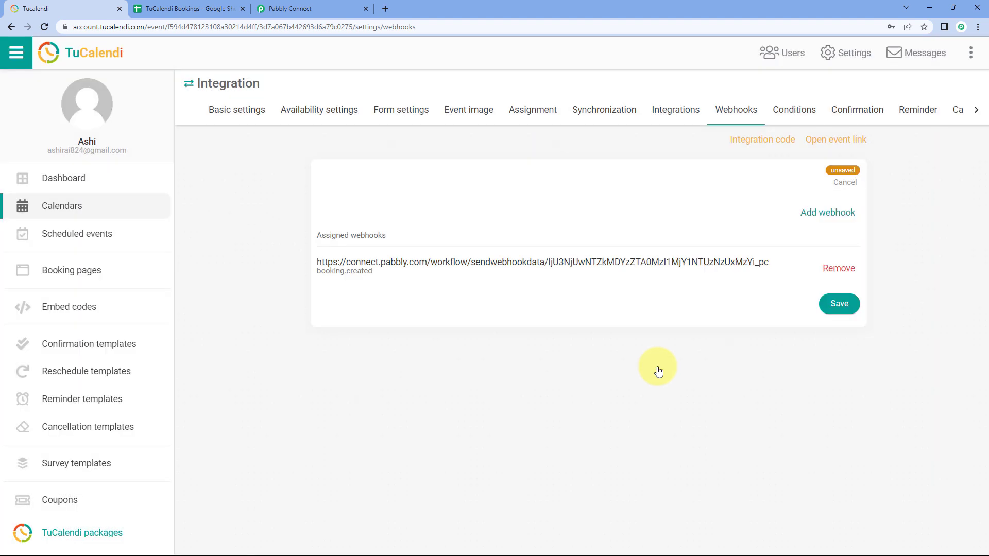
pyautogui.click(835, 306)
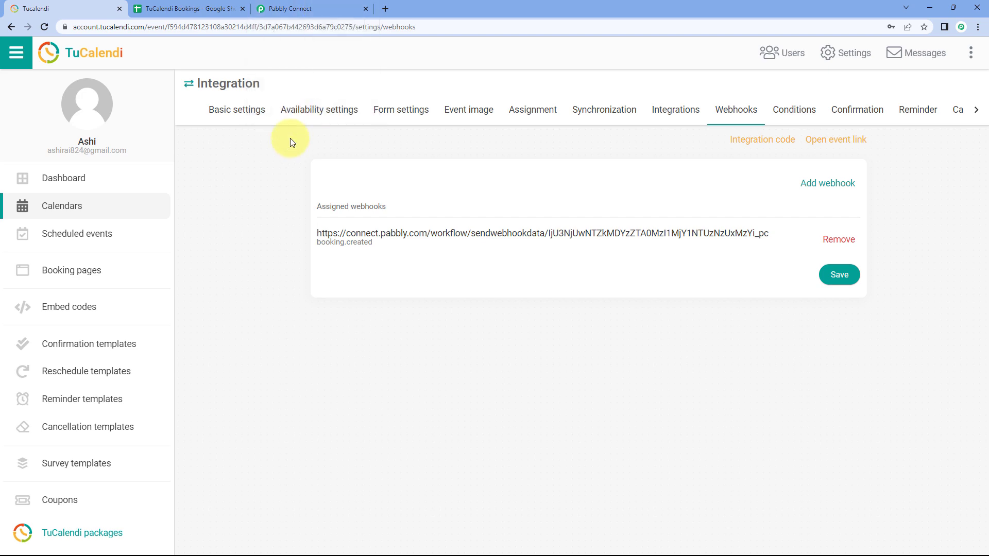
# Step: Check the trigger's webhook response status in Pabbly Connect and open the Integration event's public booking page from TuCalendi
pyautogui.click(302, 8)
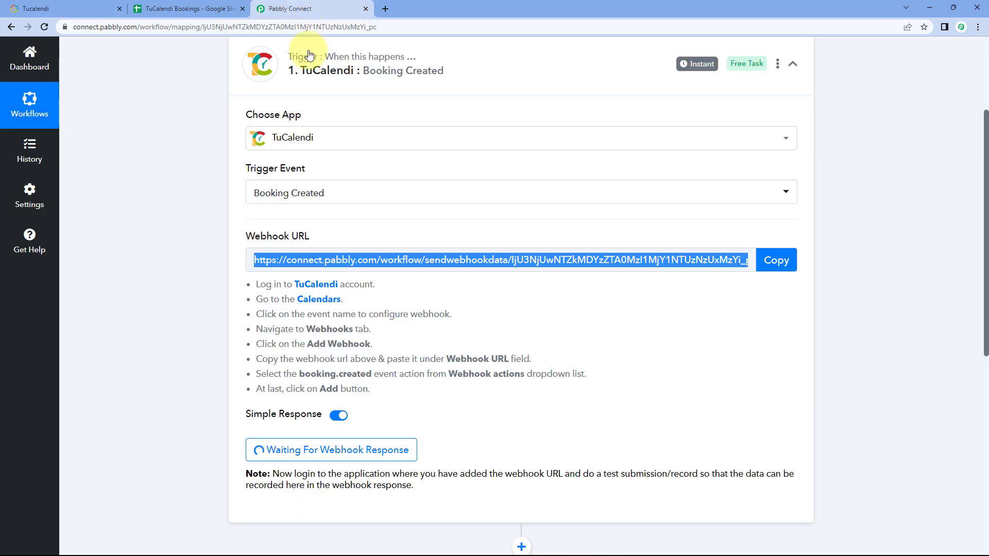
pyautogui.click(498, 300)
pyautogui.scroll(-3, 513, 270)
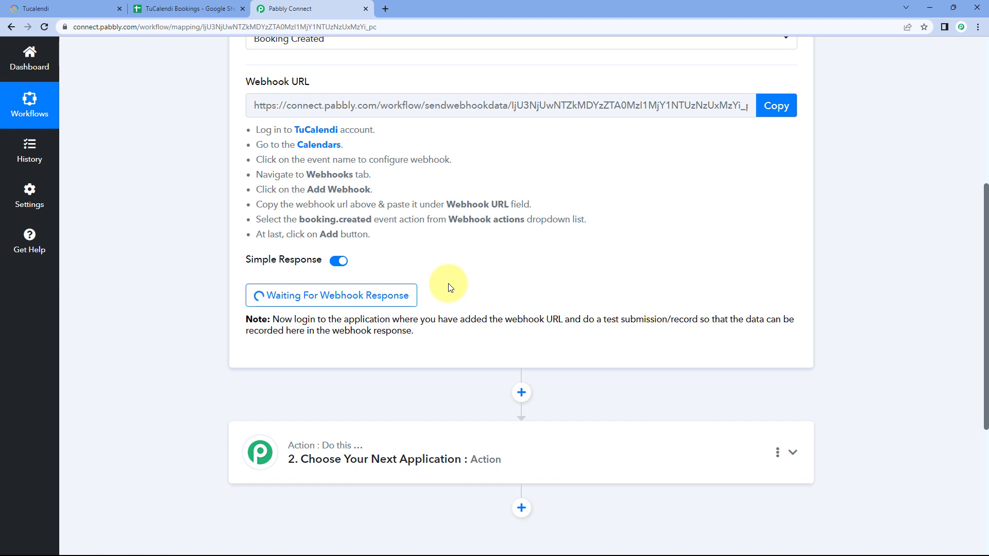
pyautogui.click(82, 9)
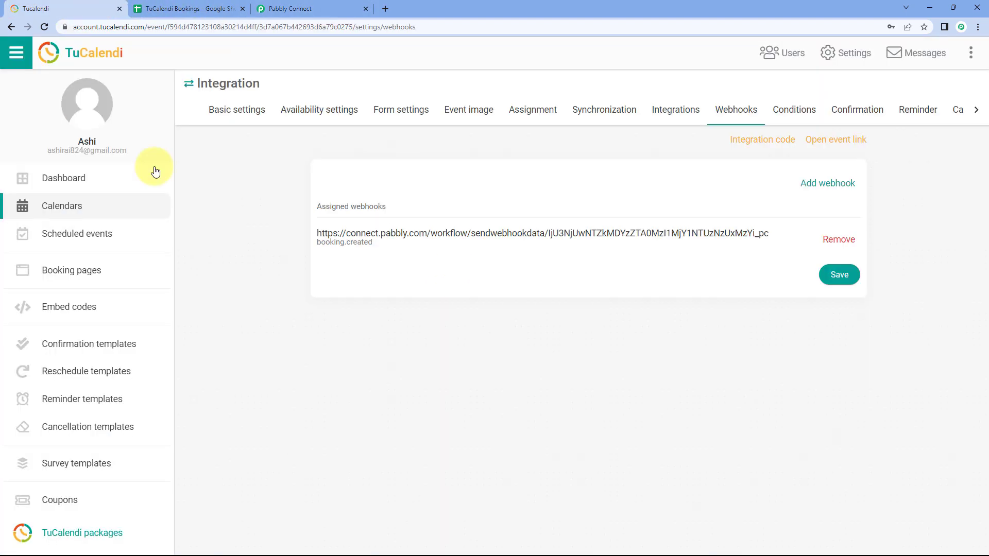
pyautogui.click(828, 140)
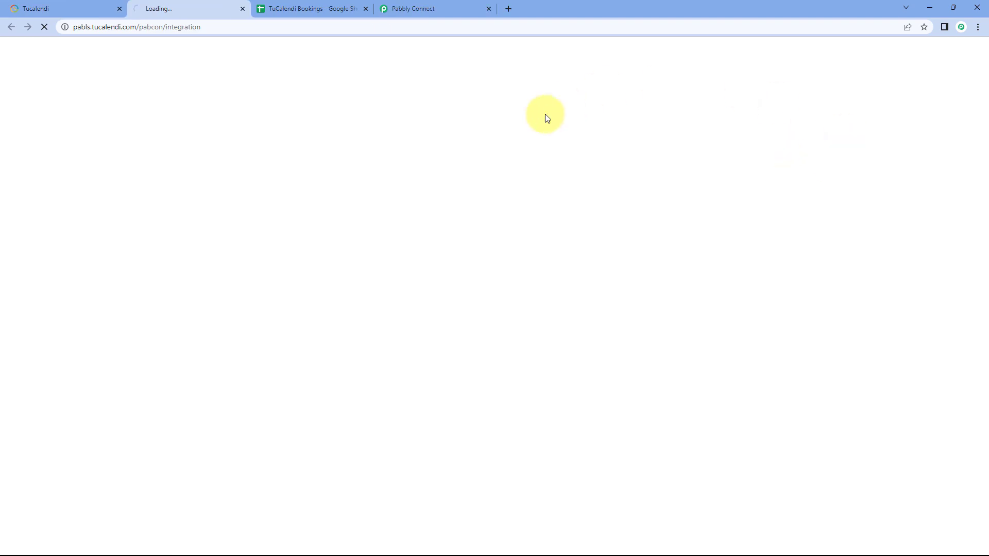
pyautogui.click(113, 4)
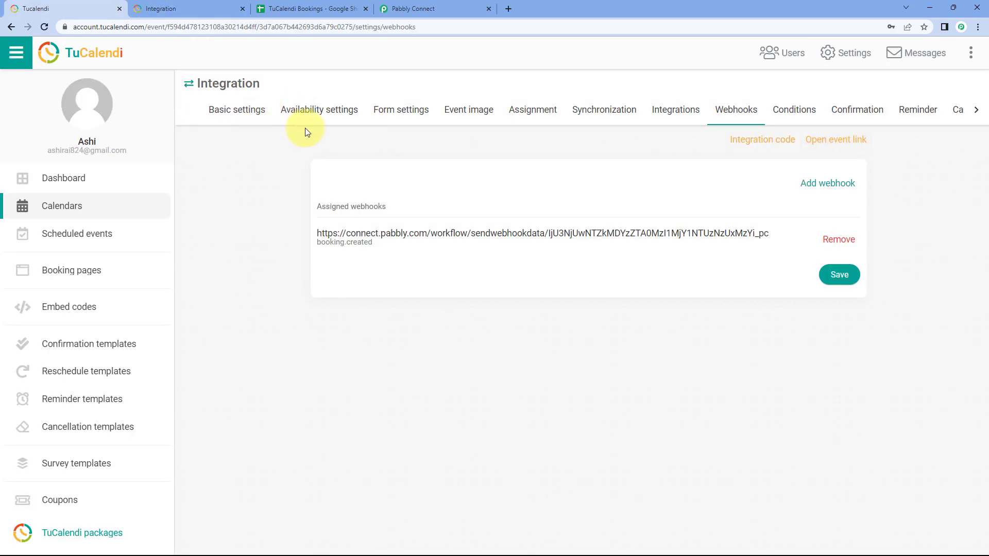
pyautogui.click(220, 6)
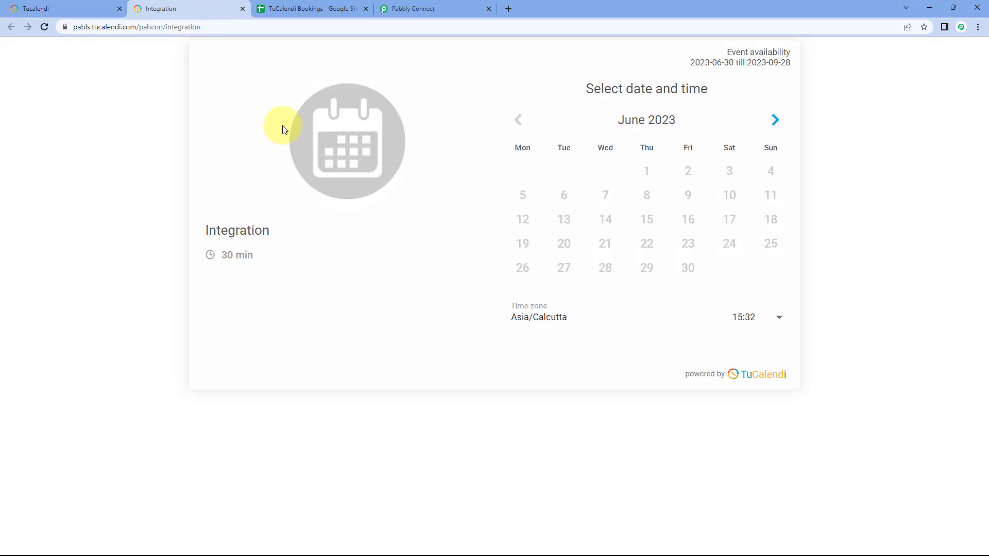
# Step: Choose the 11:00 slot on 6 July 2023 for a test booking of the Integration event
pyautogui.click(777, 121)
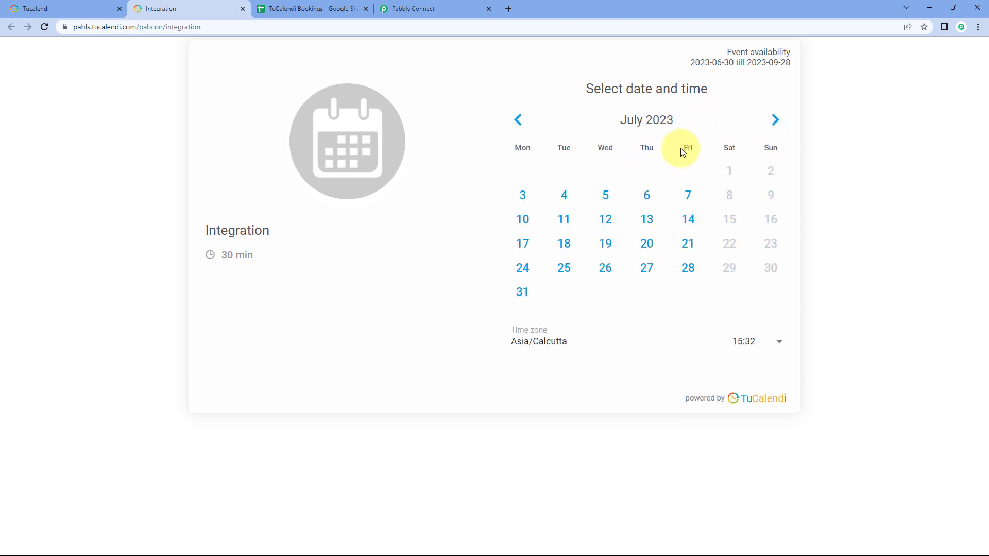
pyautogui.click(645, 196)
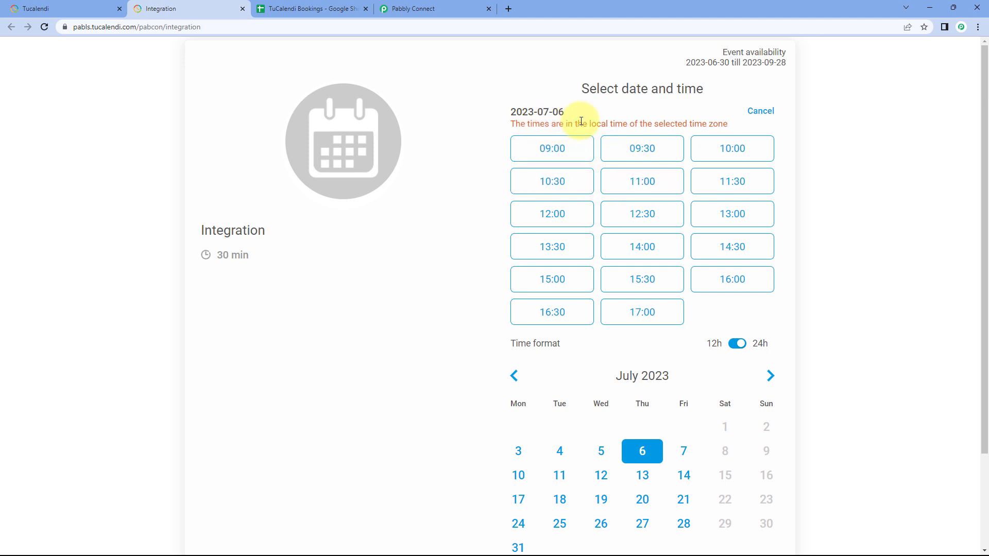
pyautogui.click(624, 184)
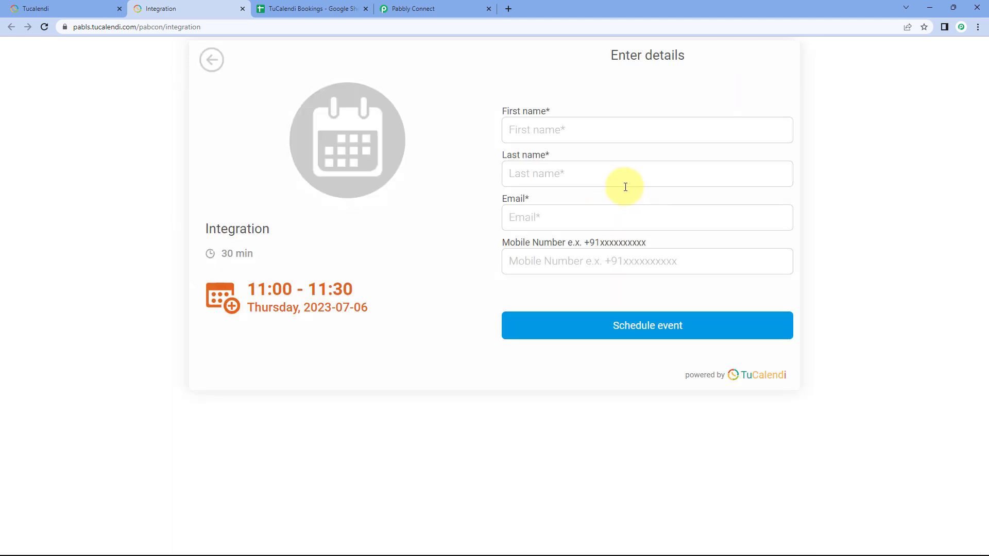
# Step: Fill in the attendee's first name, last name, email and mobile number, and schedule the event
pyautogui.click(569, 129)
pyautogui.write('Demo')
pyautogui.press('Tab')
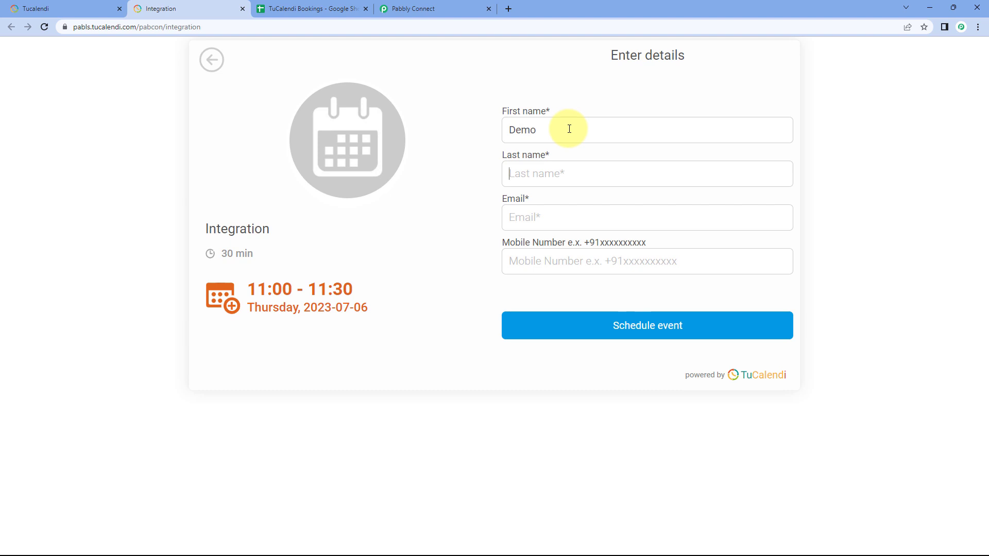
pyautogui.write('User')
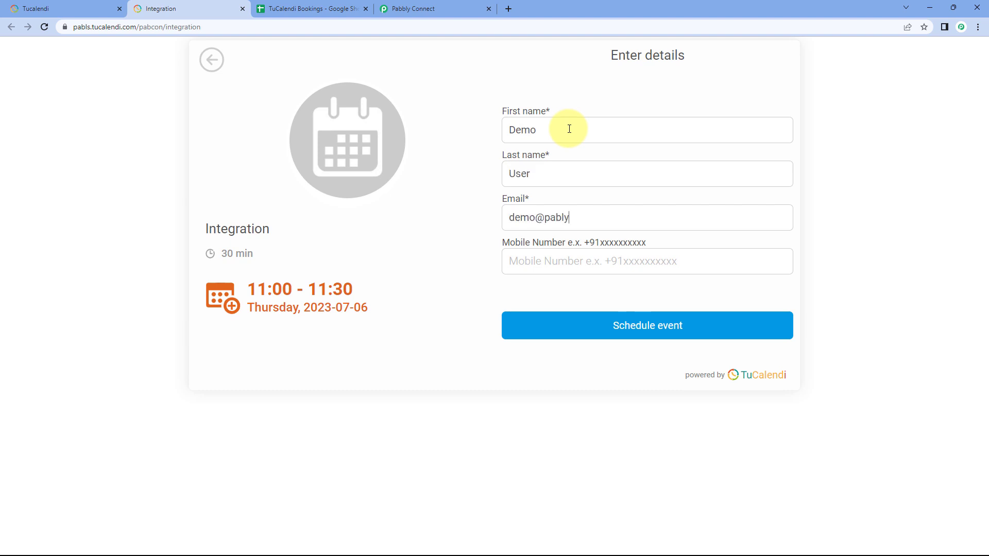
pyautogui.press('BackSpace')
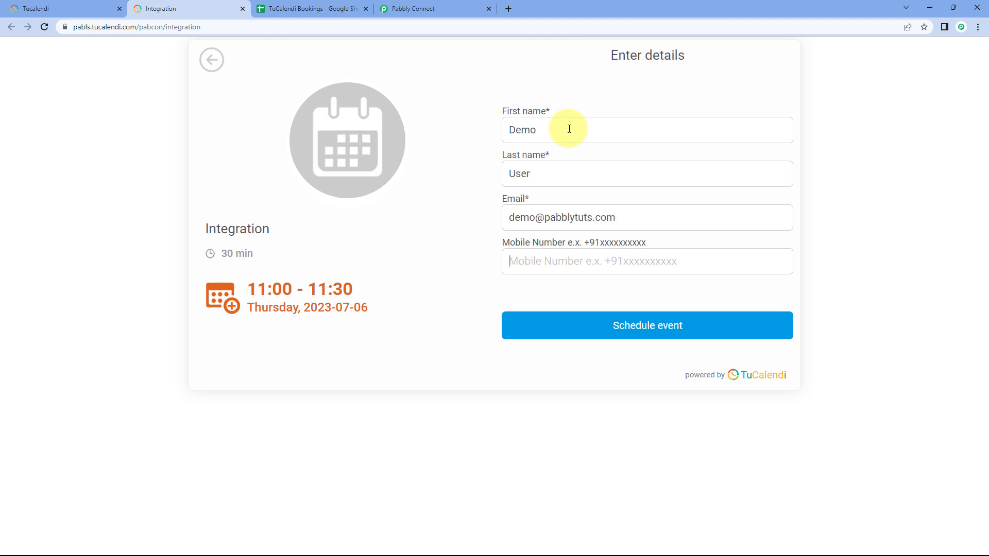
pyautogui.write('+91234567890')
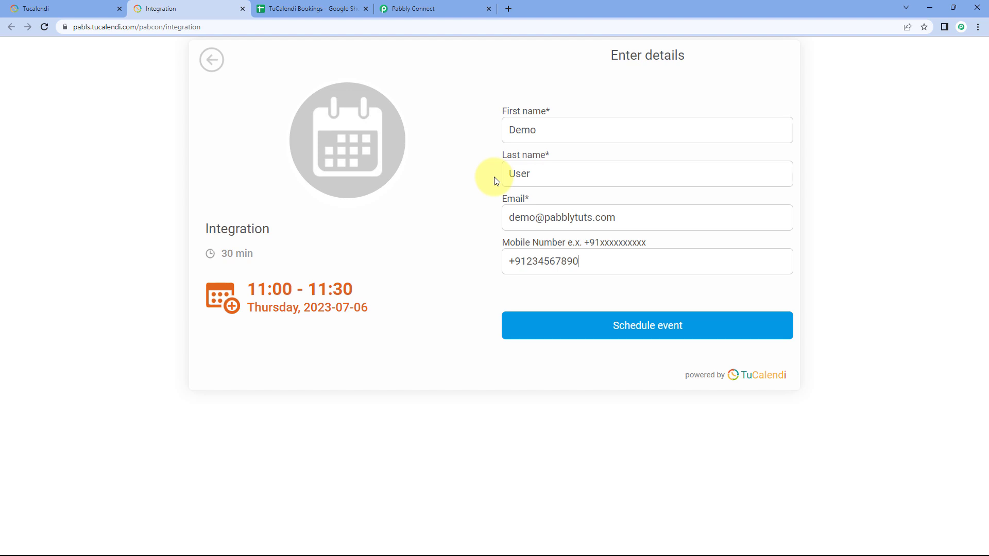
pyautogui.click(616, 327)
pyautogui.click(693, 330)
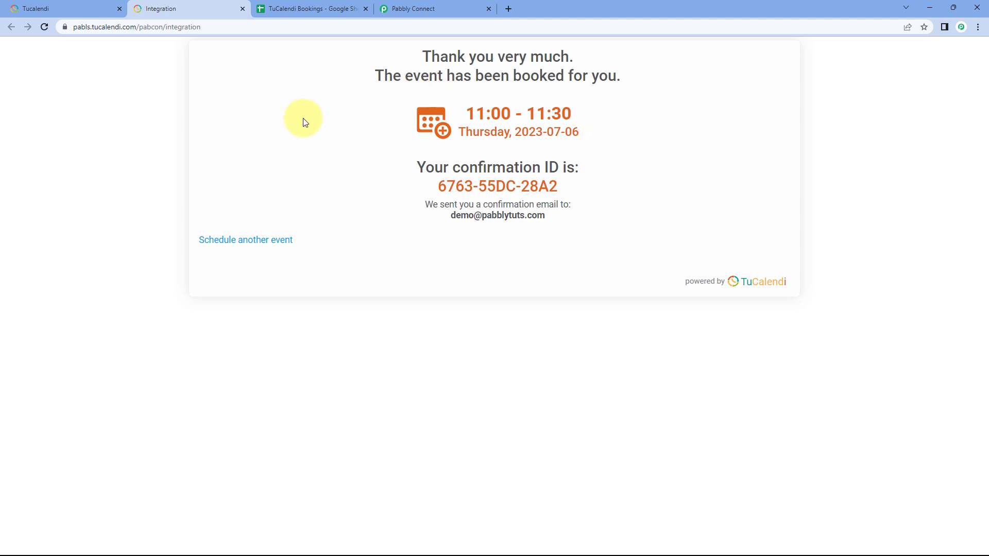
# Step: Switch to Pabbly Connect and review the captured webhook response, comparing its event name with the event's basic settings in TuCalendi
pyautogui.click(435, 8)
pyautogui.scroll(-3, 442, 194)
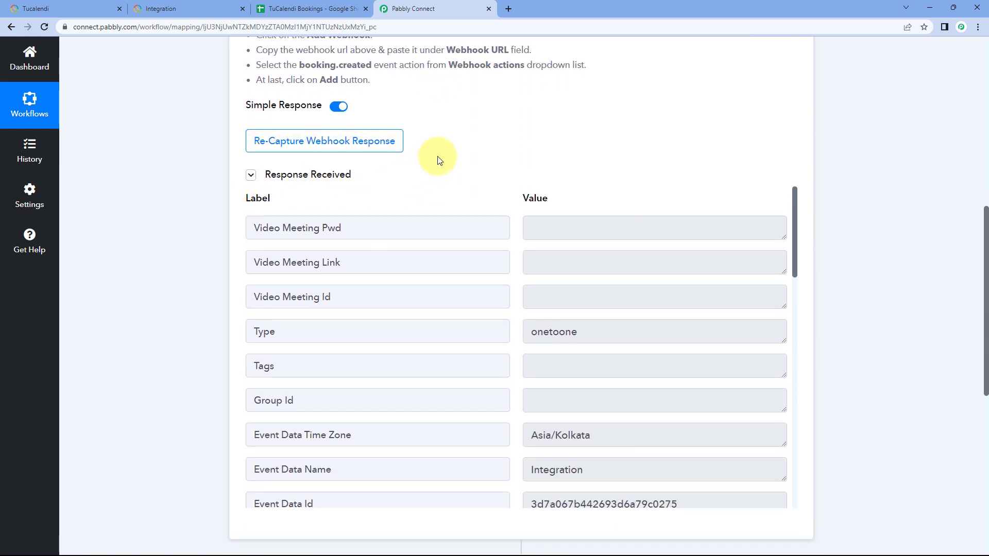
pyautogui.scroll(-1, 457, 150)
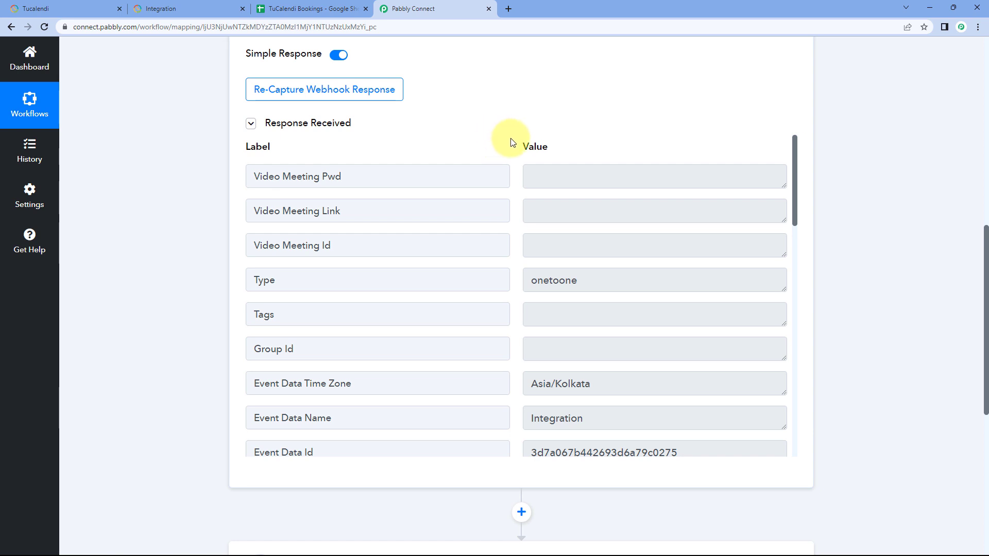
pyautogui.scroll(-4, 513, 205)
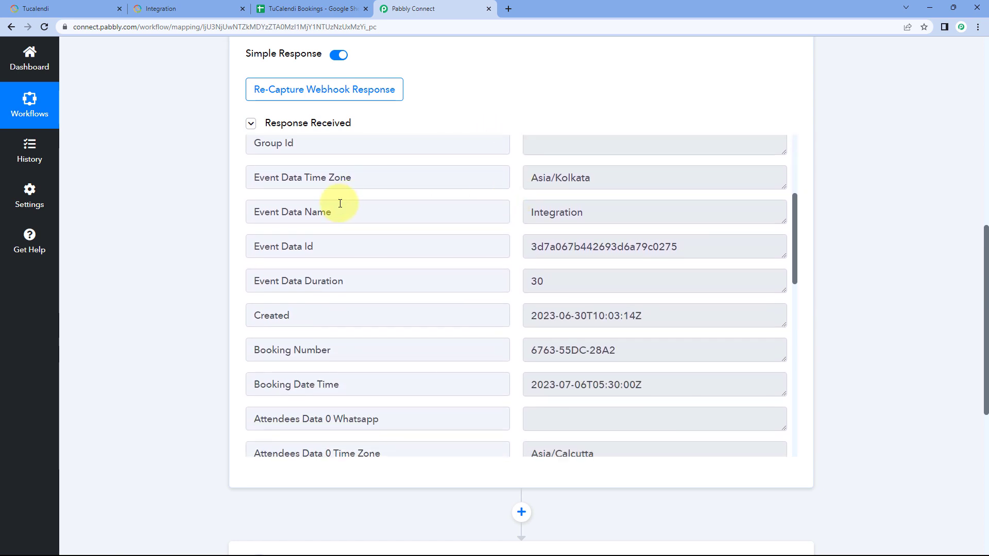
pyautogui.moveTo(588, 215); pyautogui.dragTo(515, 216)
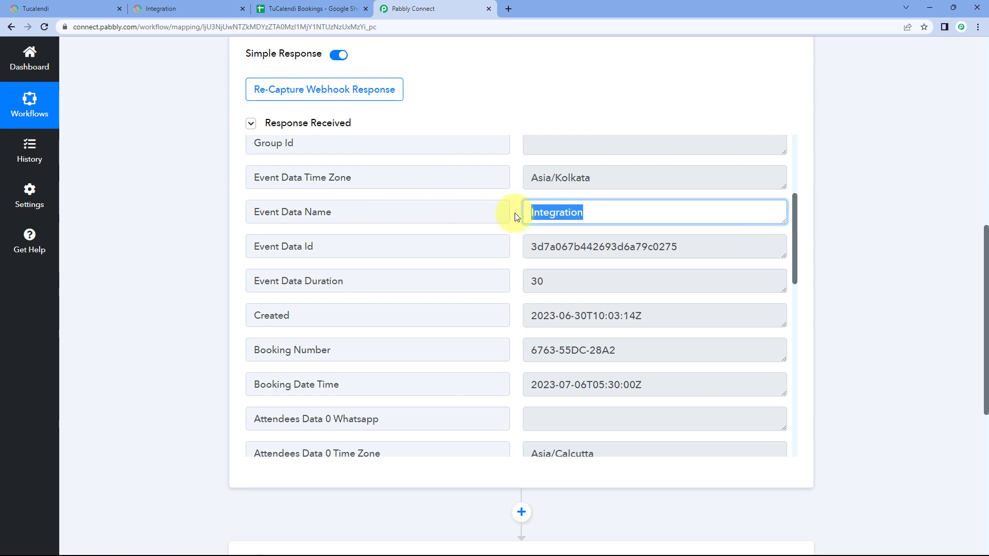
pyautogui.click(93, 8)
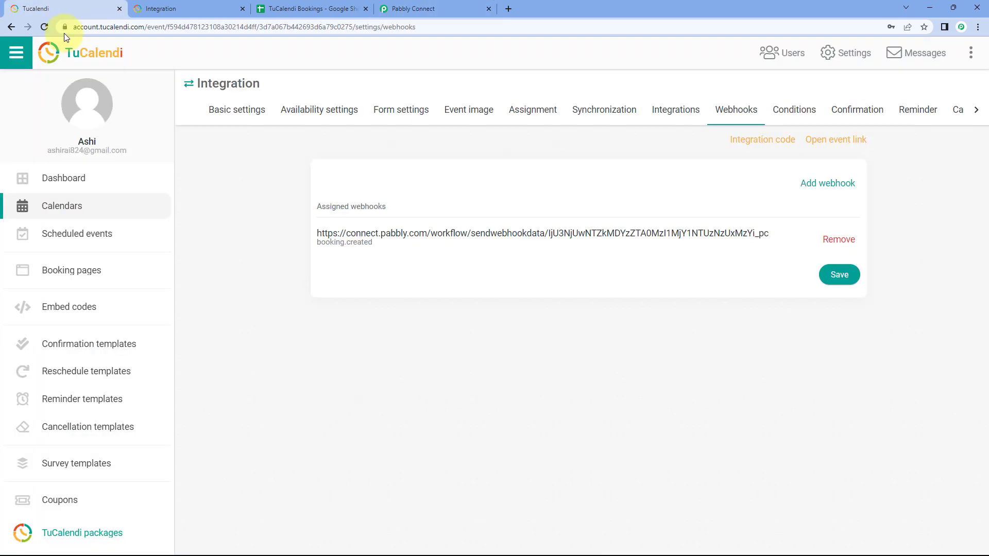
pyautogui.click(238, 116)
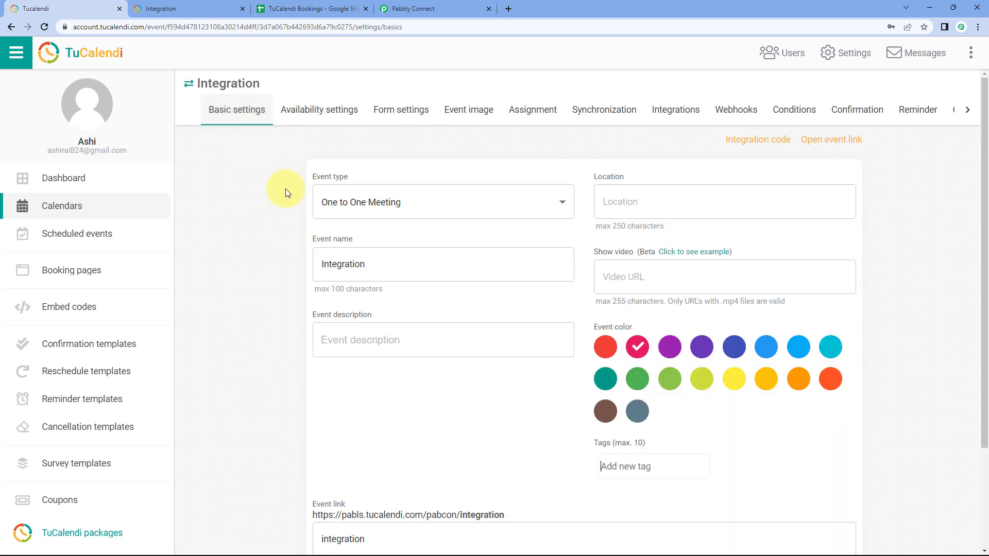
pyautogui.click(427, 7)
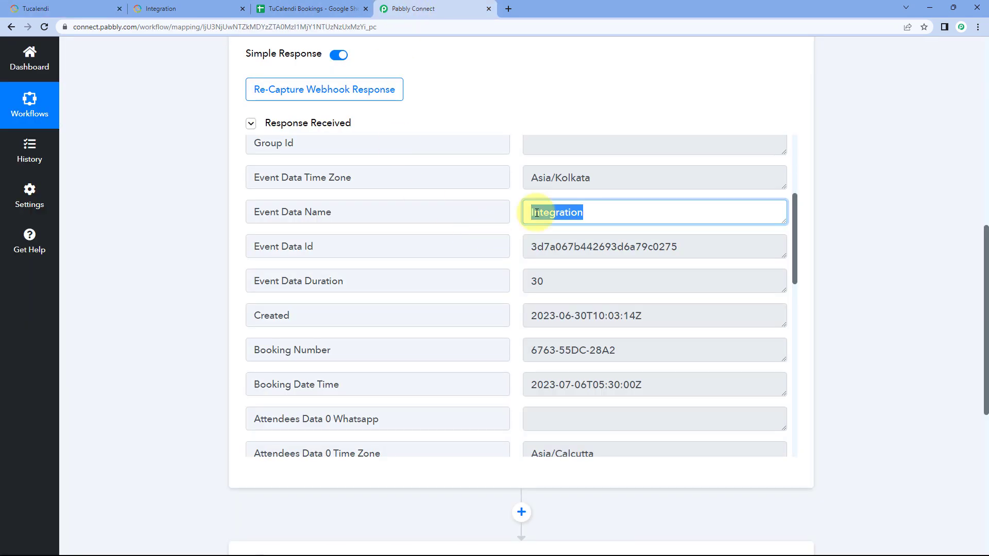
pyautogui.click(517, 236)
# Step: Examine the creation date and time of the booking in the trigger's received response
pyautogui.scroll(-3, 515, 229)
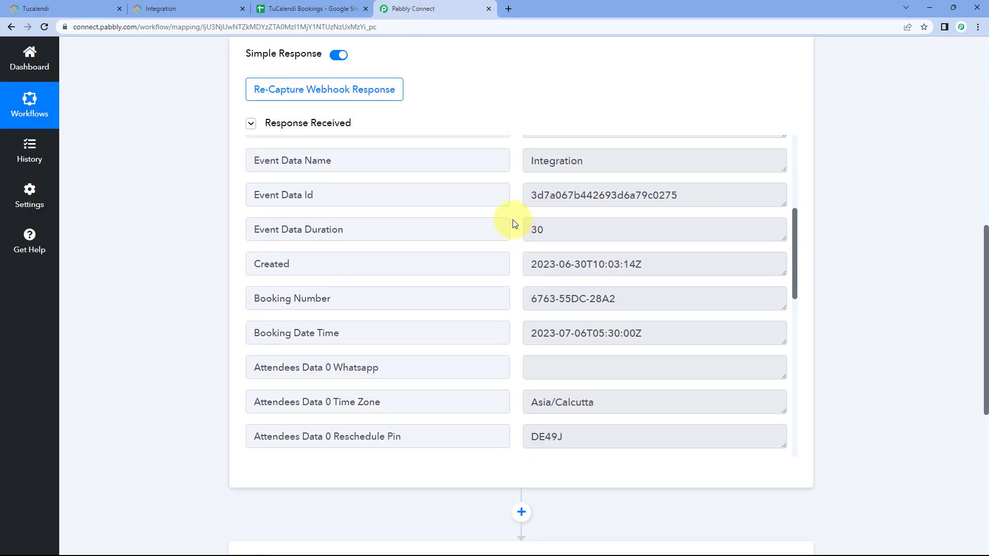
pyautogui.scroll(-1, 515, 222)
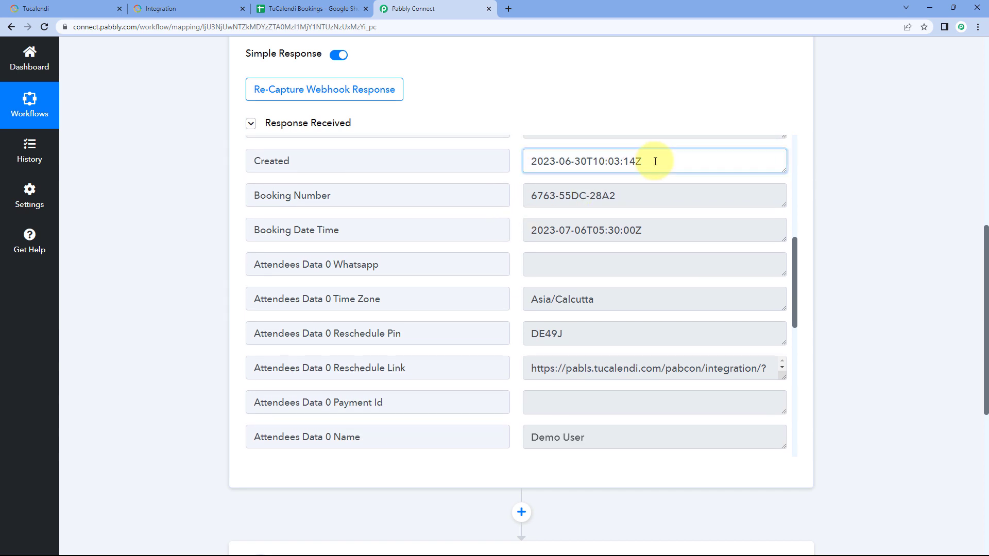
pyautogui.moveTo(655, 161); pyautogui.dragTo(524, 165)
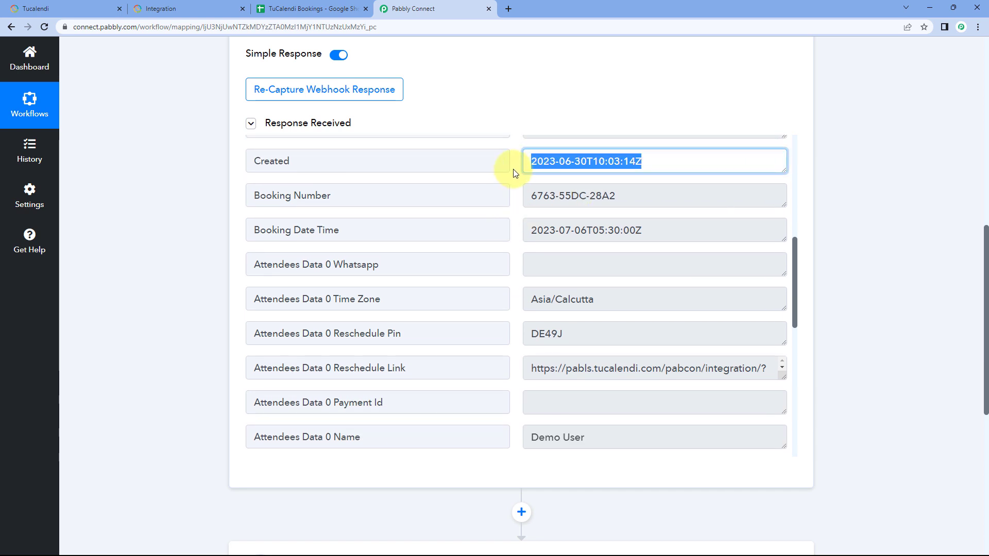
pyautogui.click(514, 173)
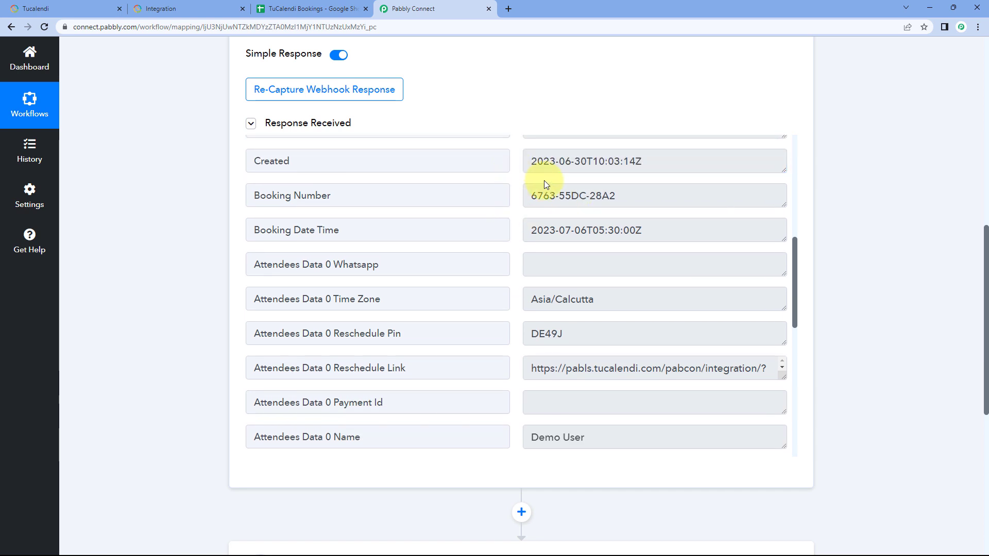
pyautogui.click(586, 161)
pyautogui.moveTo(586, 161); pyautogui.dragTo(532, 163)
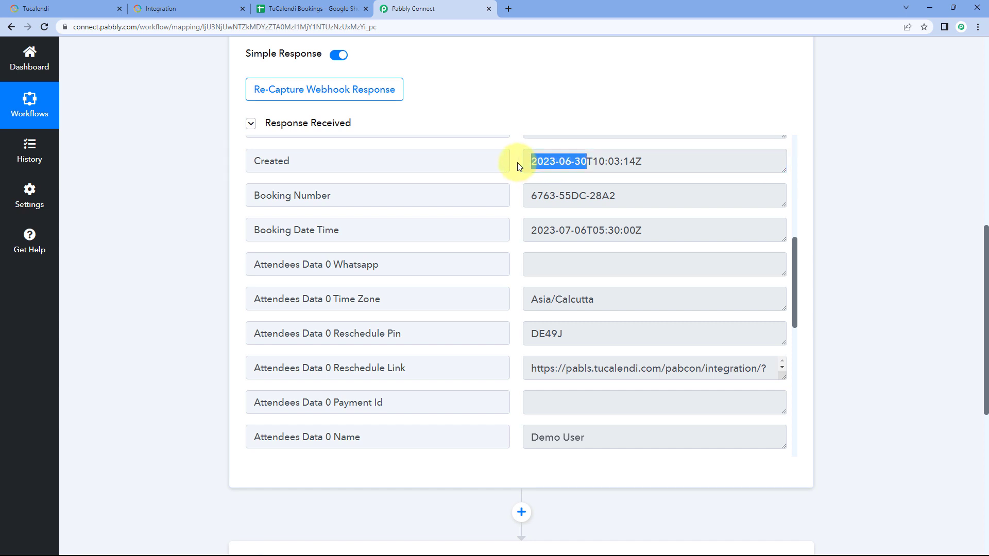
pyautogui.click(517, 162)
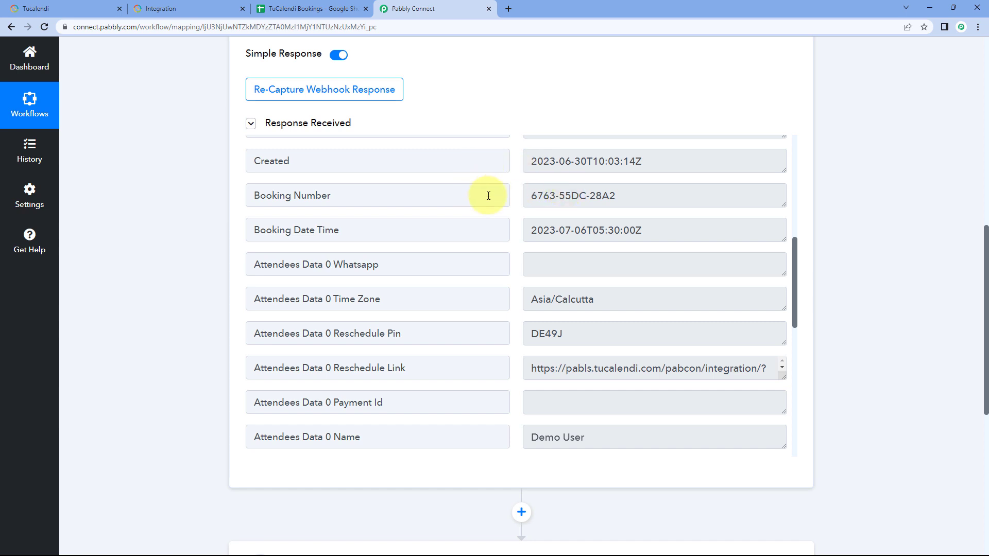
# Step: Examine the booking number and booking date in the response and compare them with the TuCalendi booking confirmation page
pyautogui.moveTo(532, 193); pyautogui.dragTo(633, 192)
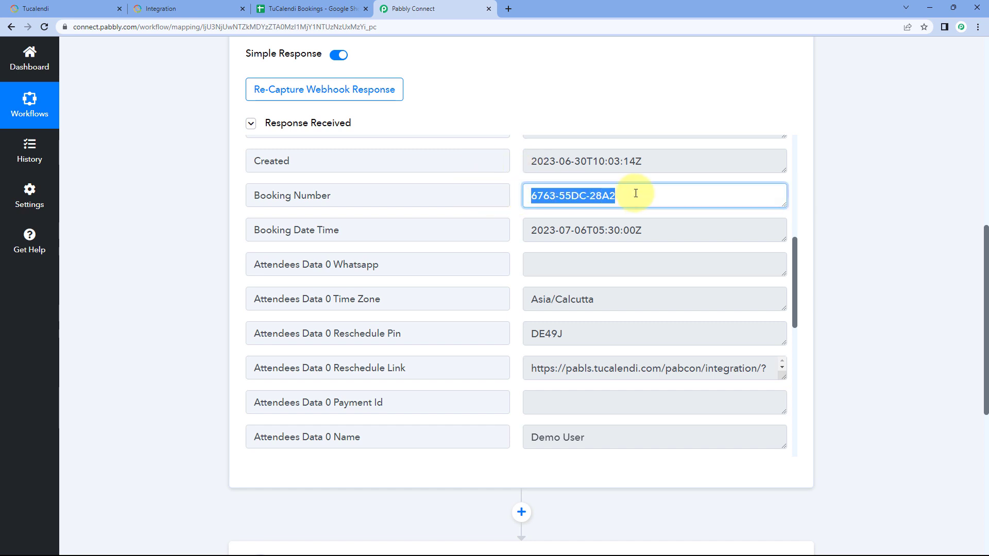
pyautogui.click(514, 198)
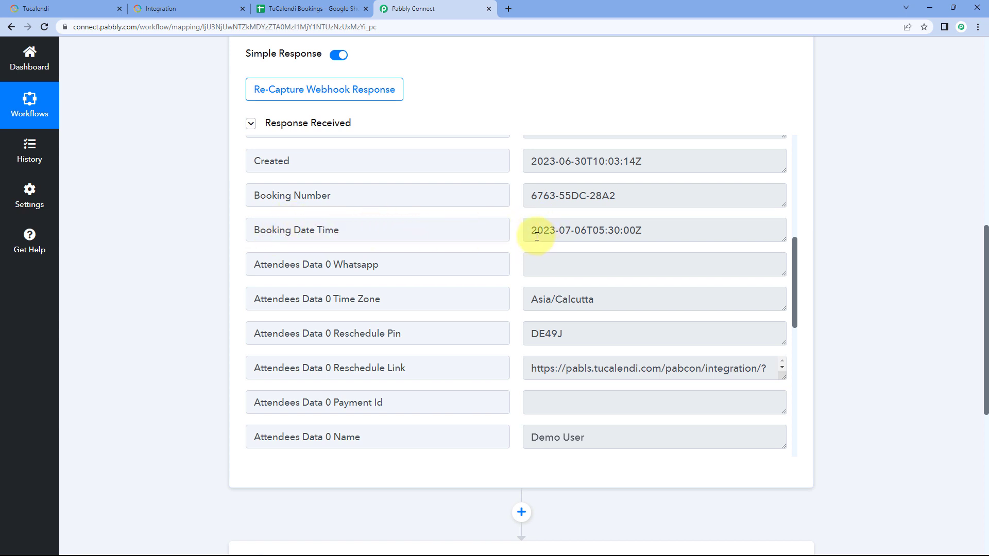
pyautogui.moveTo(587, 232); pyautogui.dragTo(530, 229)
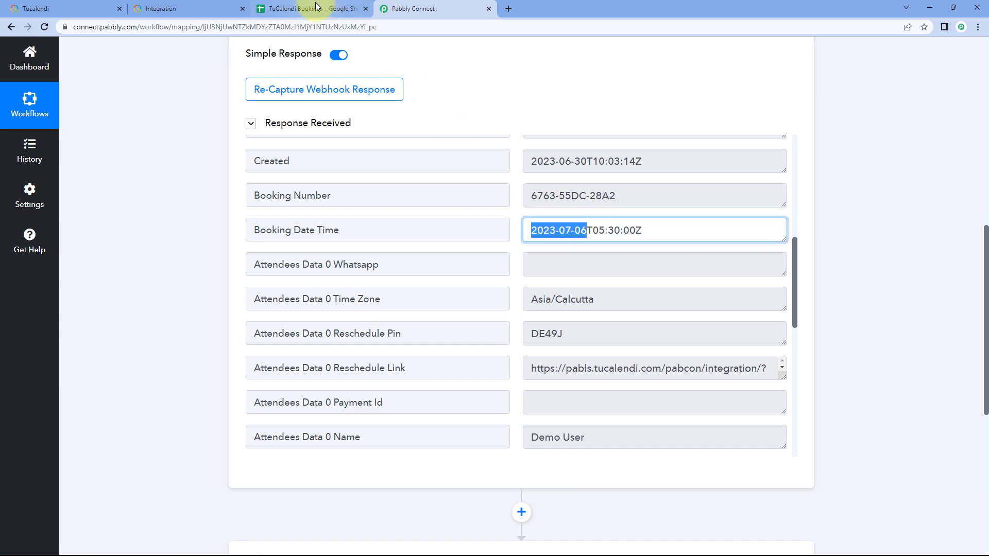
pyautogui.click(211, 5)
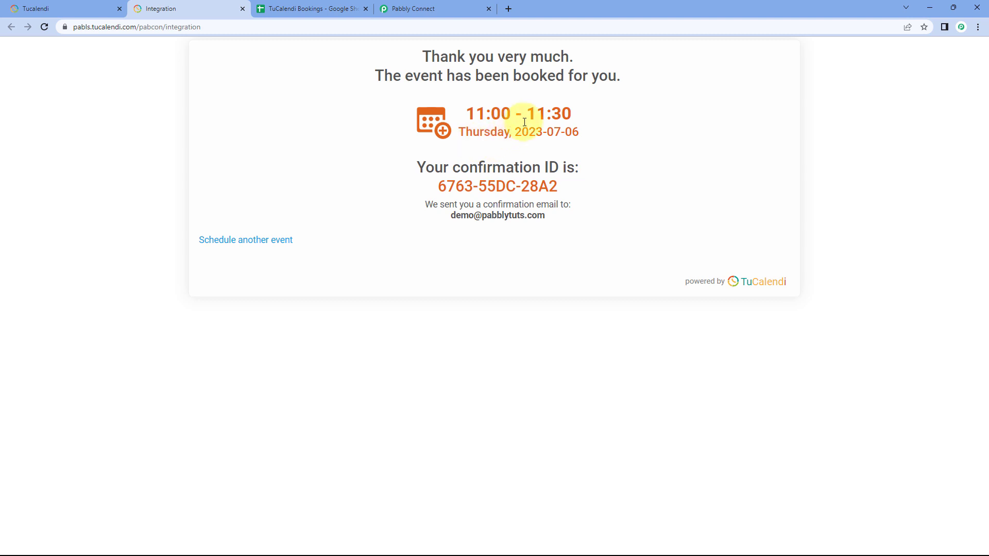
# Step: Compare the time part of the response's booking date-time with the start time on the TuCalendi booking confirmation page
pyautogui.click(407, 8)
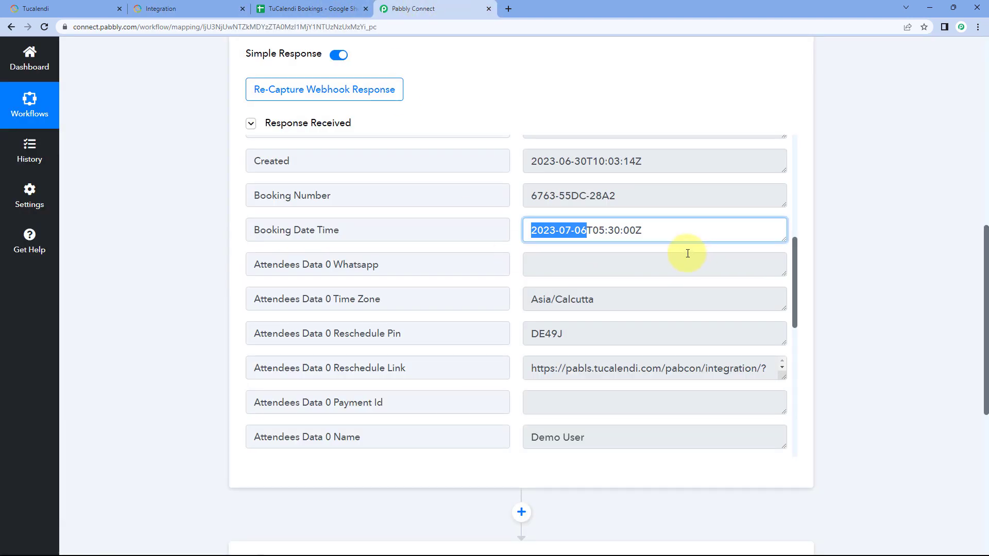
pyautogui.click(595, 231)
pyautogui.click(200, 10)
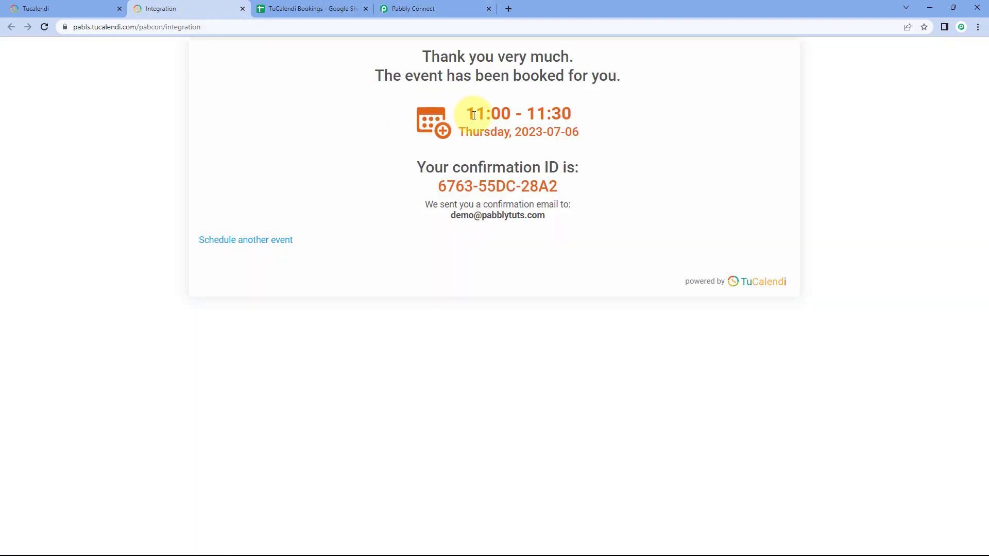
pyautogui.moveTo(467, 110); pyautogui.dragTo(511, 110)
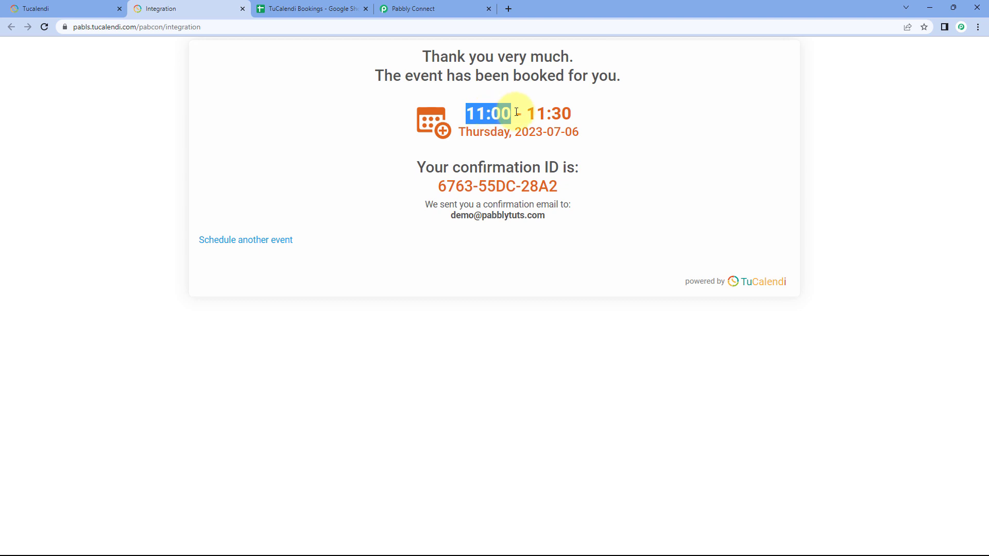
pyautogui.click(407, 7)
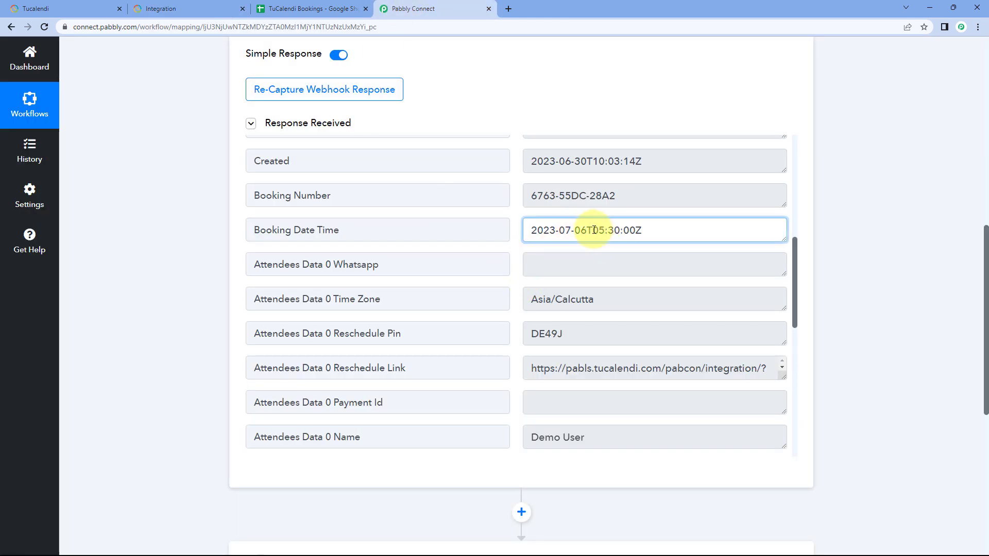
pyautogui.moveTo(594, 229); pyautogui.dragTo(617, 231)
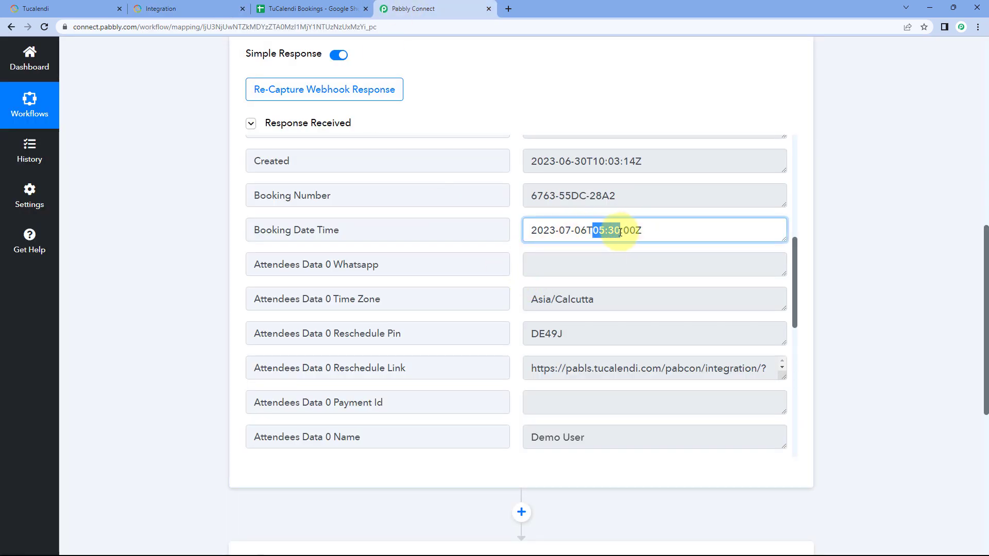
pyautogui.click(515, 230)
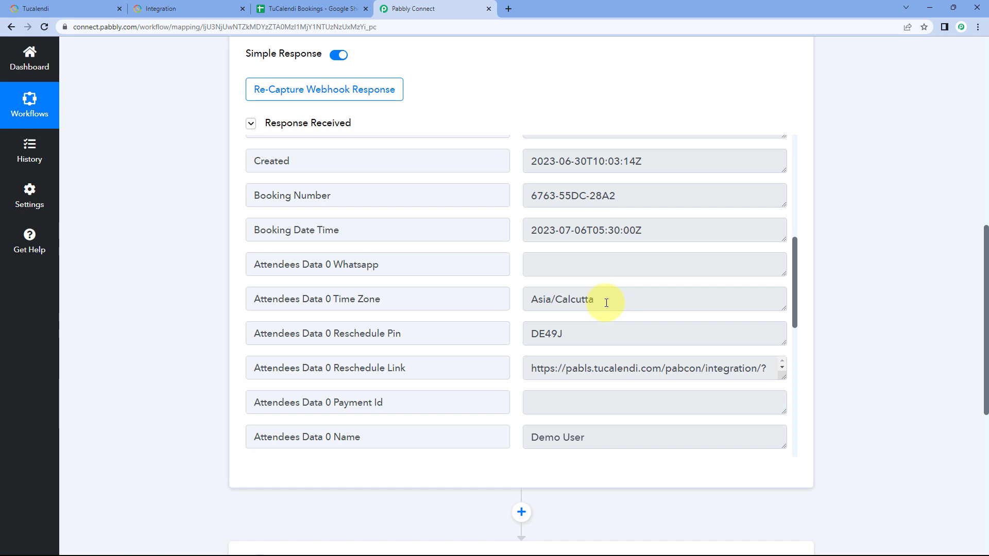
pyautogui.click(187, 7)
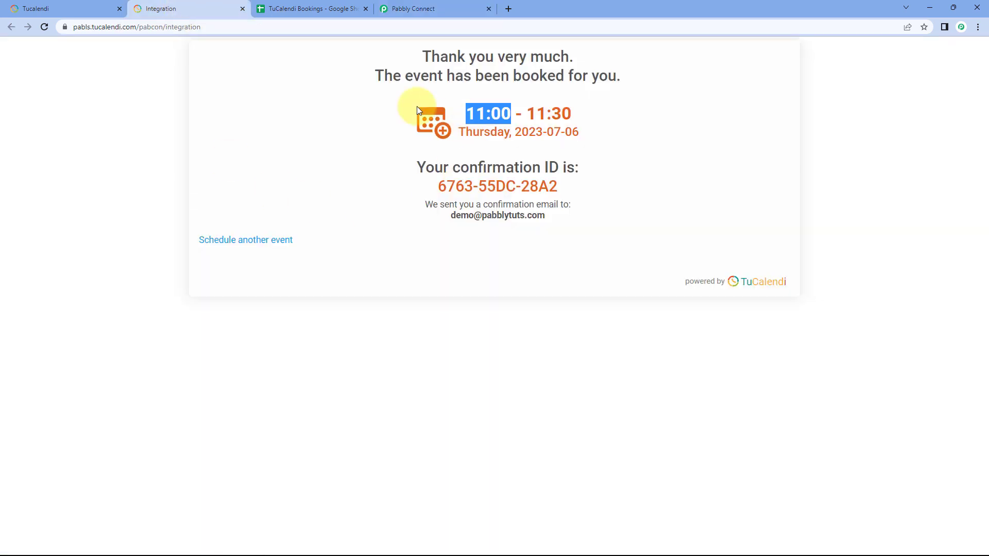
pyautogui.click(384, 101)
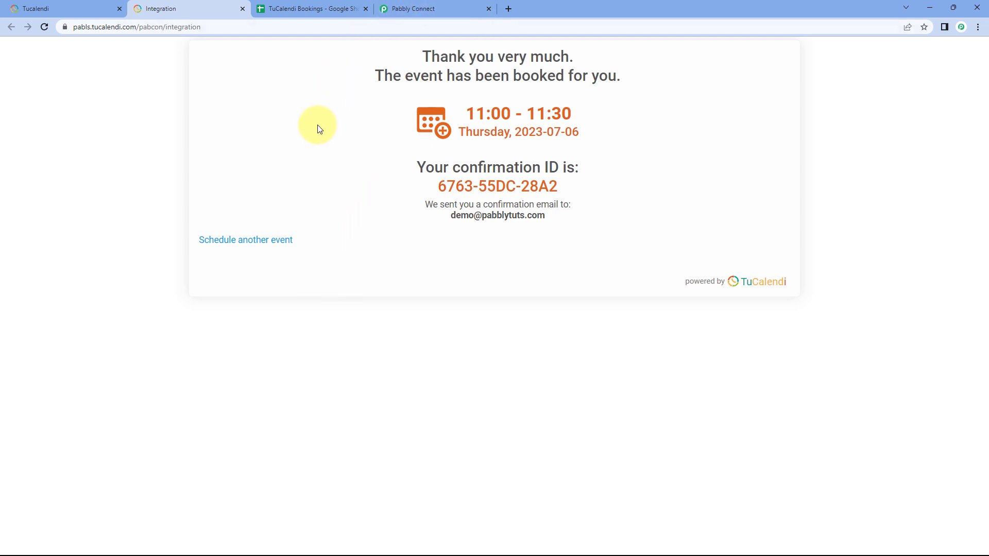
# Step: Examine the format of the full booking date-time value in Pabbly Connect against the date and time on the TuCalendi confirmation page
pyautogui.click(394, 8)
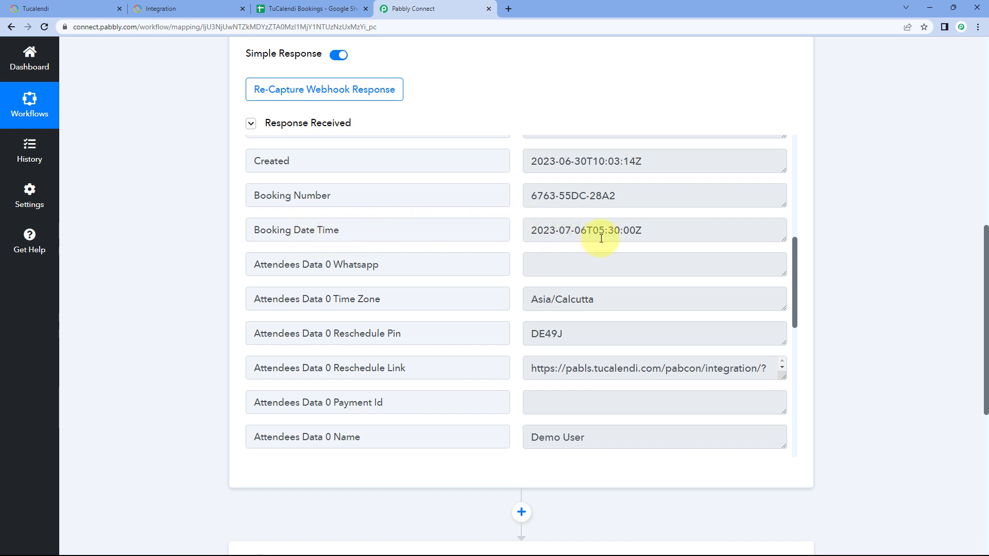
pyautogui.moveTo(662, 230); pyautogui.dragTo(501, 237)
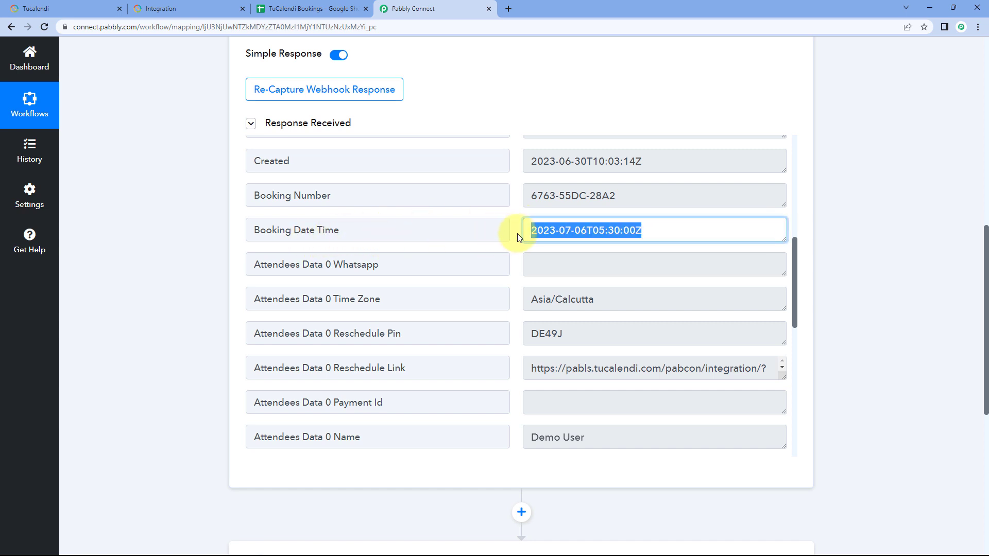
pyautogui.click(520, 231)
pyautogui.click(188, 6)
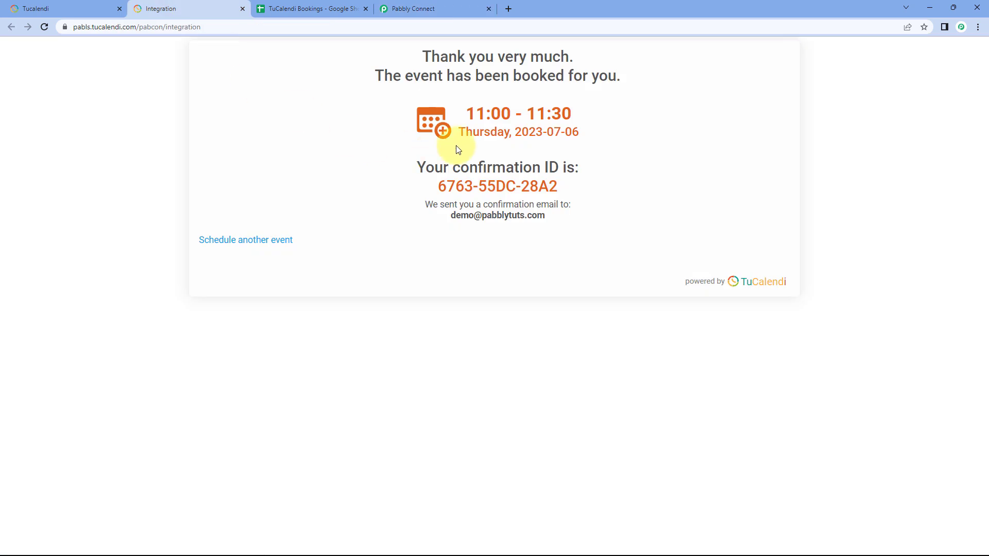
pyautogui.click(414, 9)
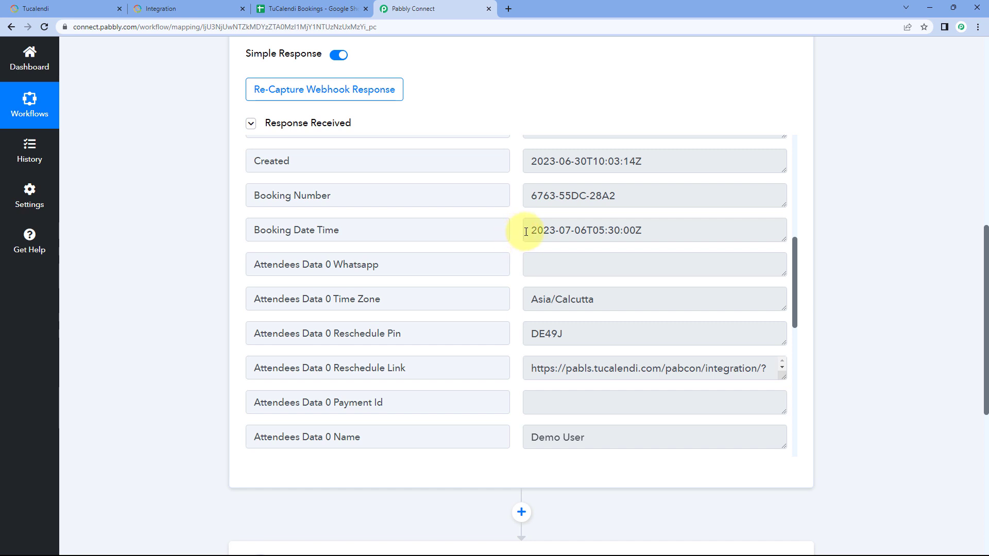
pyautogui.moveTo(526, 231); pyautogui.dragTo(644, 235)
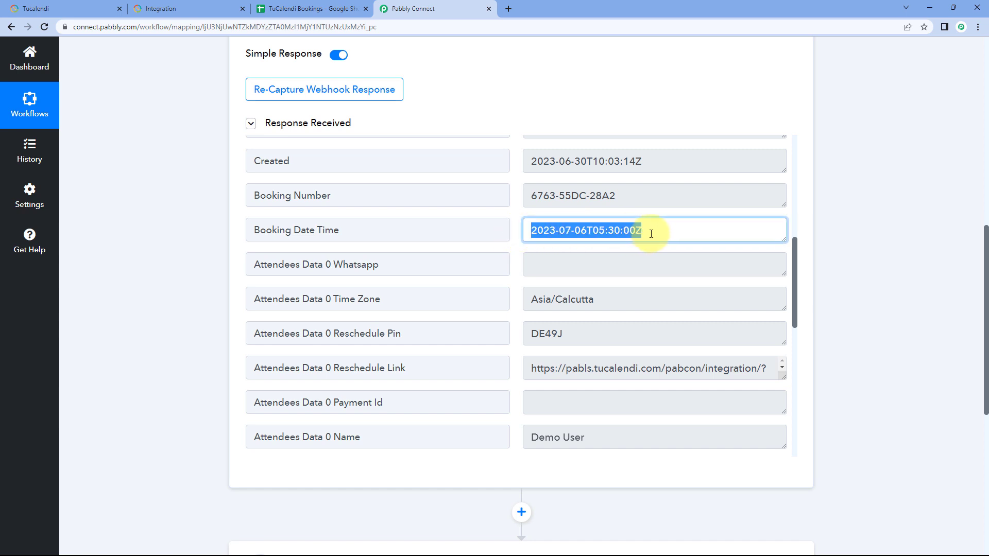
pyautogui.click(513, 238)
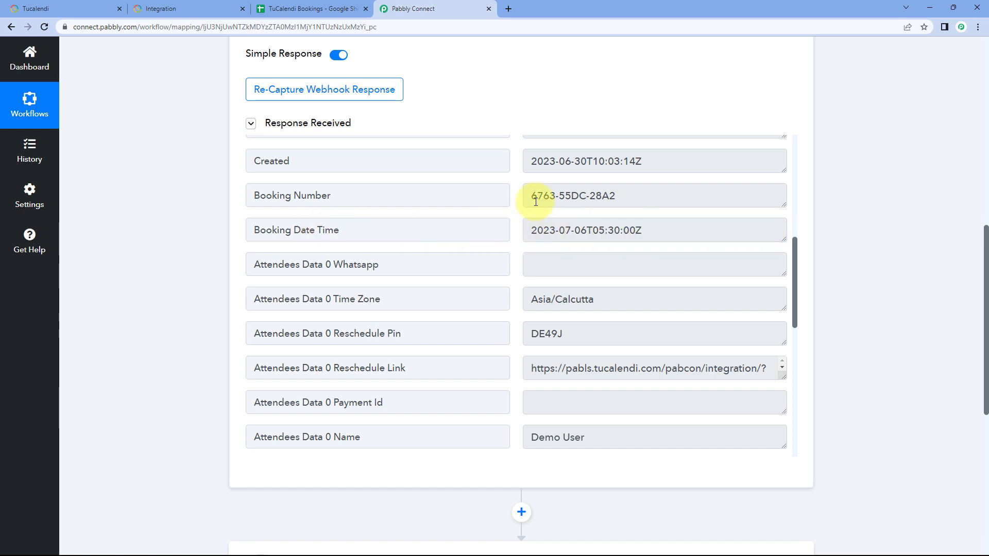
pyautogui.moveTo(533, 232); pyautogui.dragTo(653, 229)
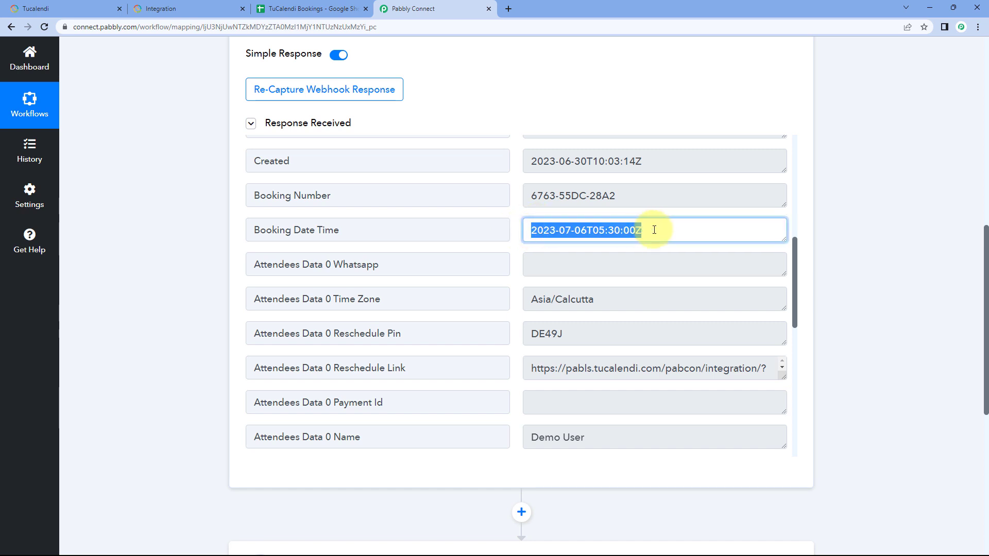
pyautogui.click(513, 234)
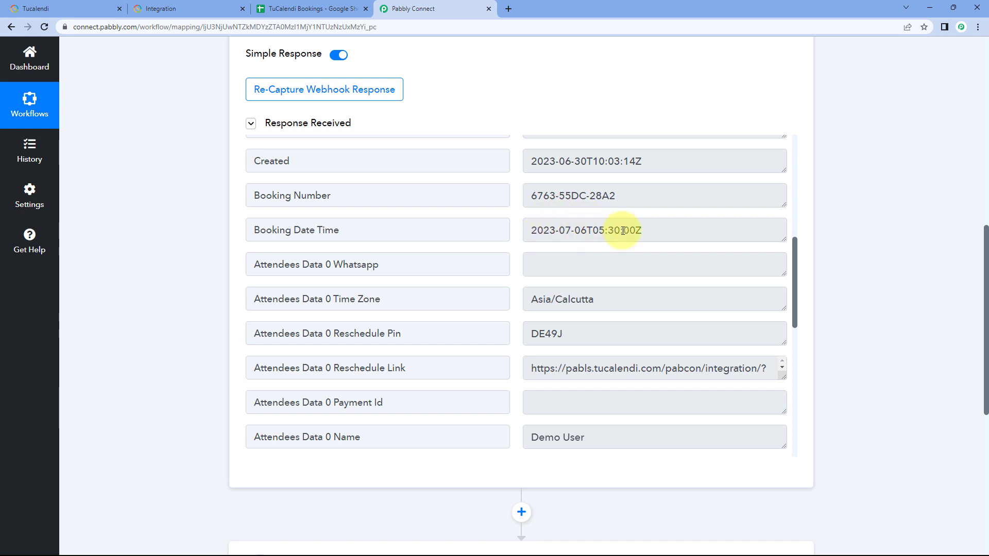
# Step: Check the TuCalendi confirmation page and the bookings spreadsheet, and review the booking date-time value in Pabbly Connect again
pyautogui.click(232, 8)
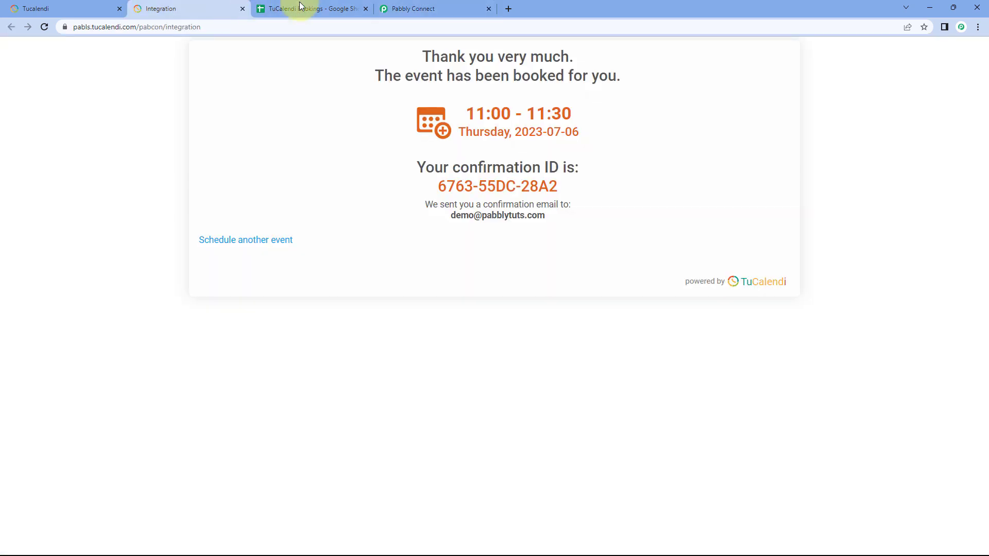
pyautogui.click(299, 8)
pyautogui.click(423, 6)
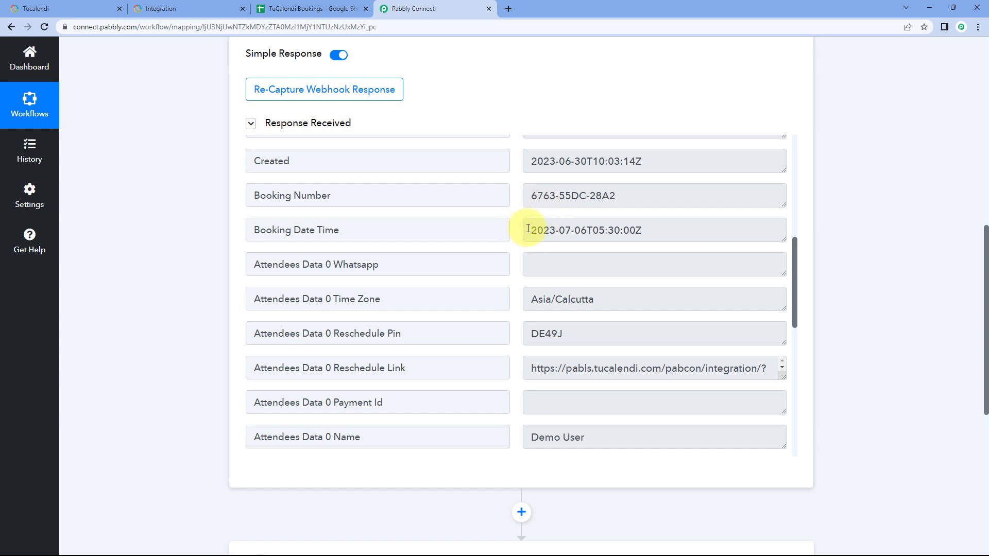
pyautogui.moveTo(528, 228); pyautogui.dragTo(644, 230)
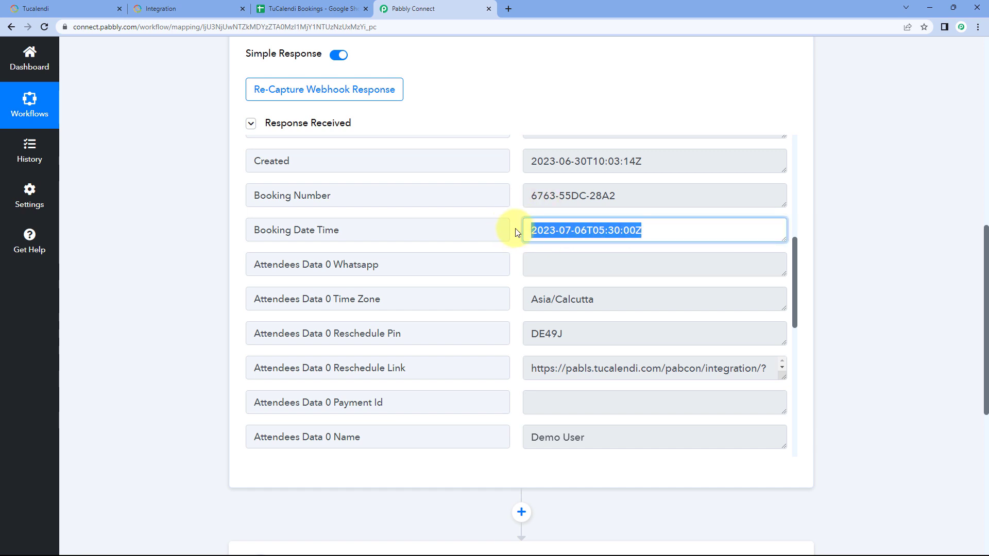
# Step: Examine the attendee's name in the received response and check it against the TuCalendi confirmation page
pyautogui.scroll(-2, 517, 232)
pyautogui.scroll(1, 517, 214)
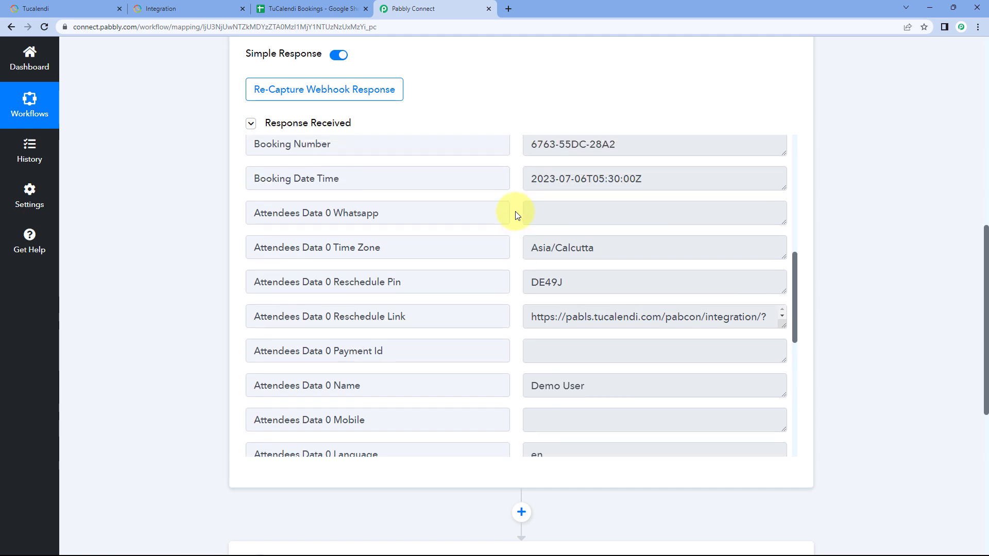
pyautogui.scroll(-3, 516, 214)
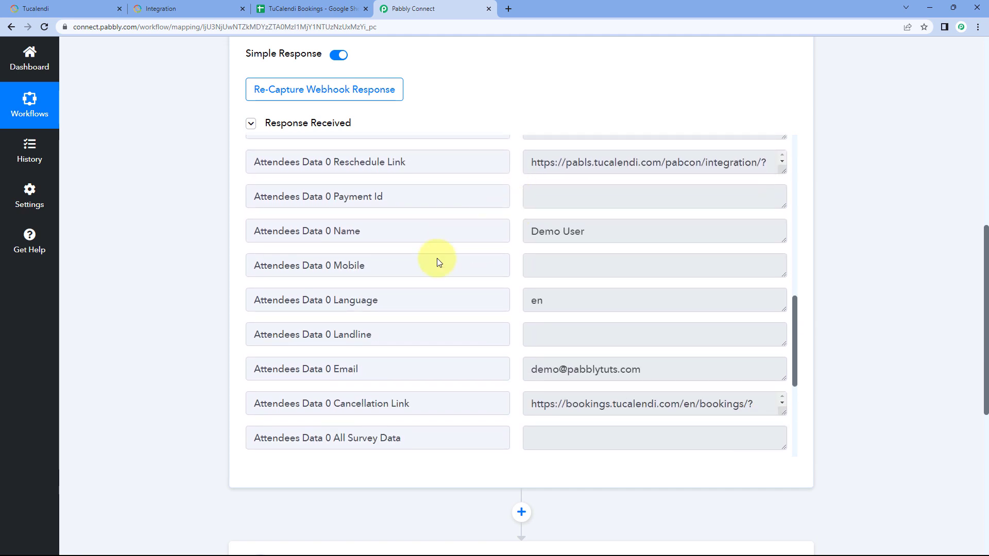
pyautogui.moveTo(589, 232); pyautogui.dragTo(517, 238)
pyautogui.click(517, 238)
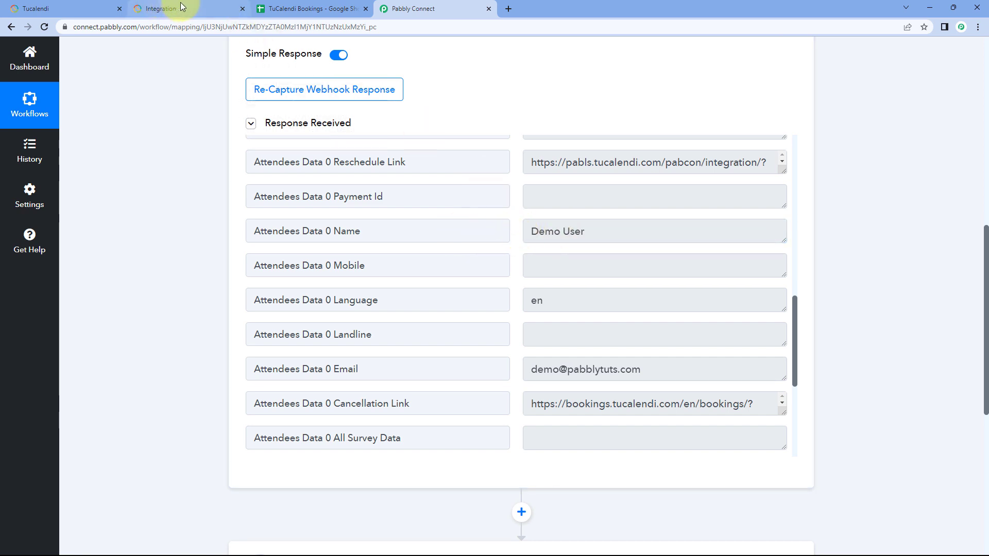
pyautogui.click(198, 8)
pyautogui.click(406, 9)
# Step: Examine the attendee's email address and the phone number from the form data in the response
pyautogui.scroll(-3, 477, 258)
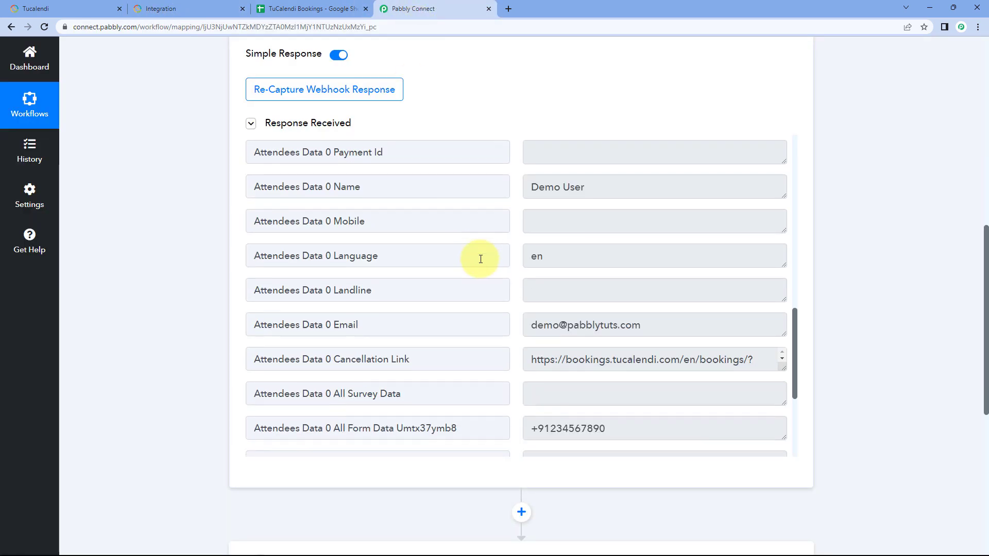
pyautogui.moveTo(681, 219); pyautogui.dragTo(529, 218)
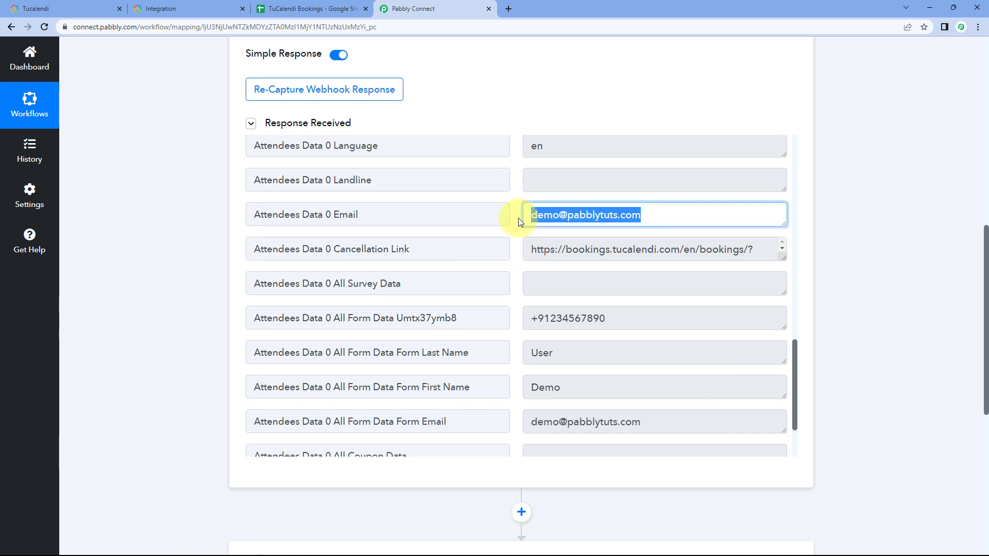
pyautogui.click(518, 219)
pyautogui.scroll(-2, 519, 222)
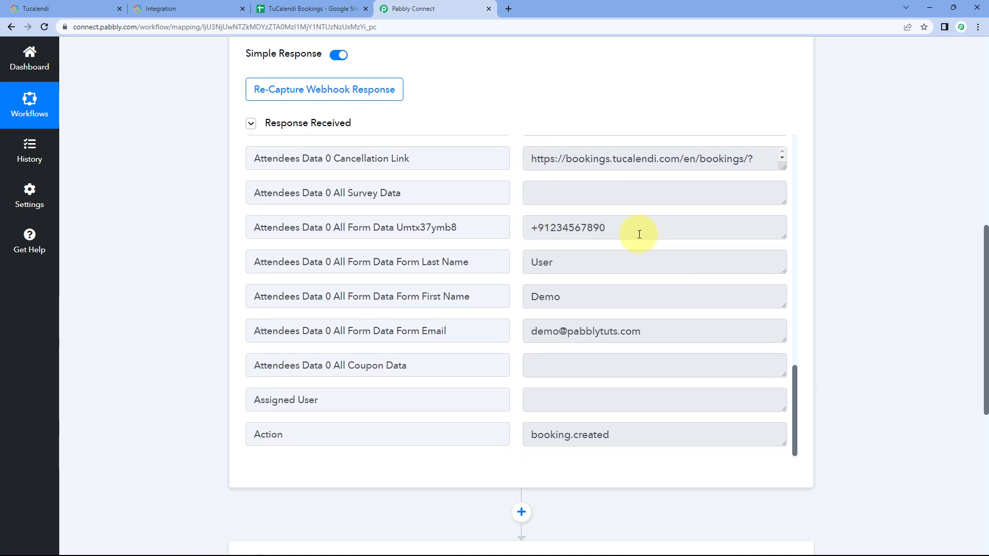
pyautogui.moveTo(638, 231); pyautogui.dragTo(521, 236)
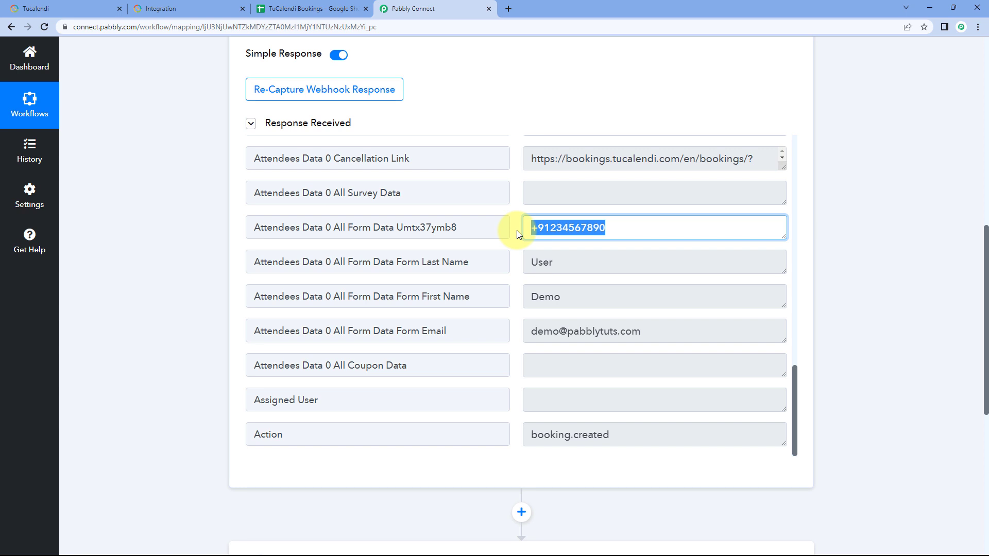
pyautogui.click(517, 230)
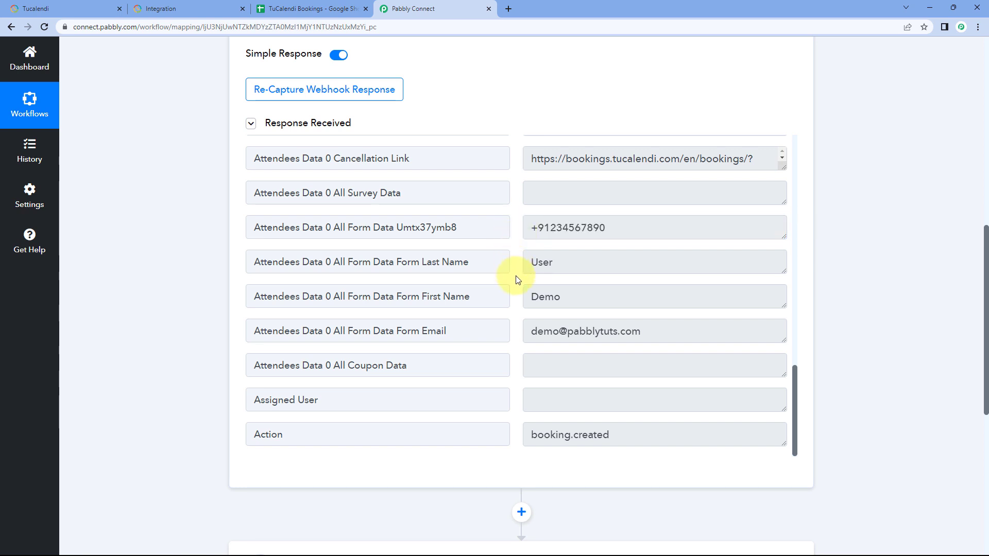
# Step: Go back to the booking date-time field in the response and review the value that needs reformatting
pyautogui.scroll(5, 515, 278)
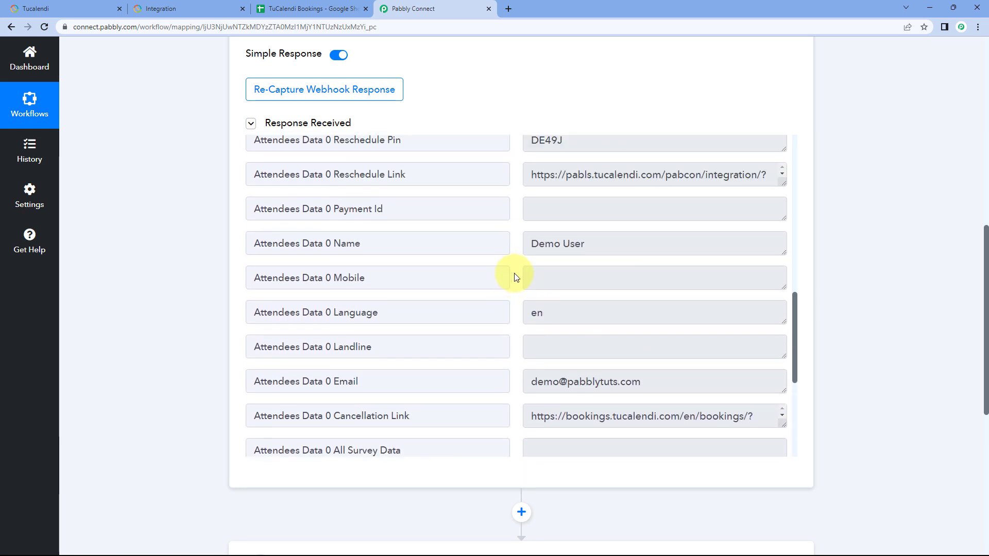
pyautogui.scroll(3, 502, 252)
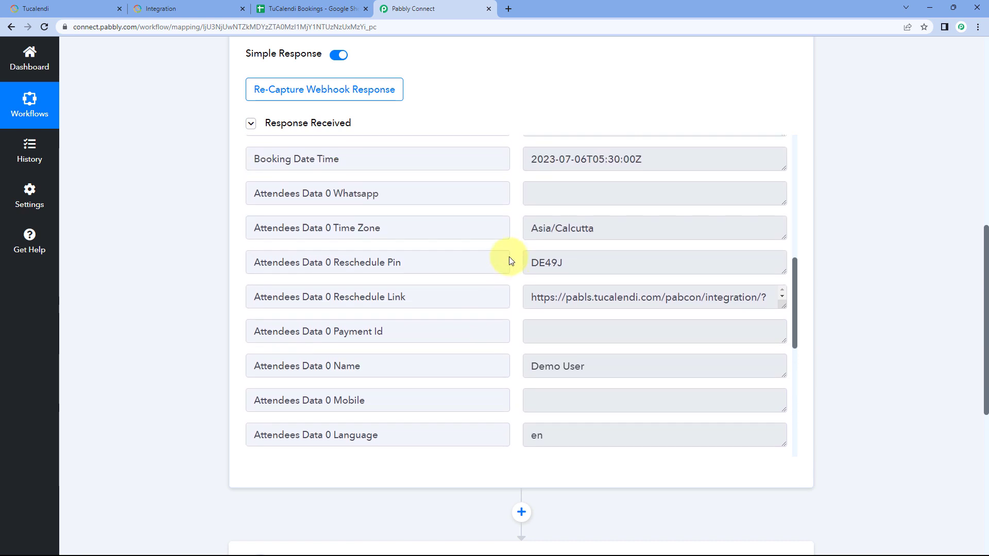
pyautogui.scroll(2, 510, 260)
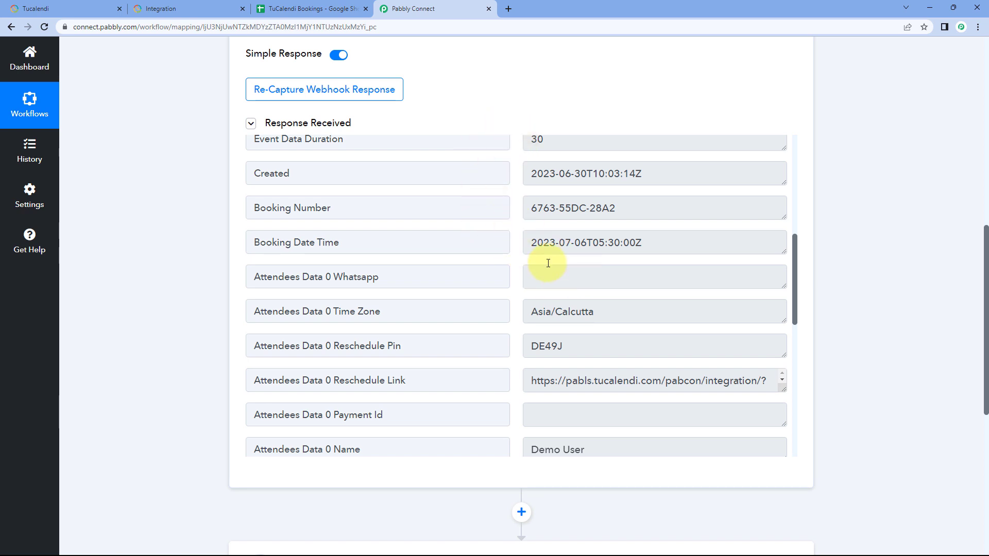
pyautogui.moveTo(528, 247); pyautogui.dragTo(647, 252)
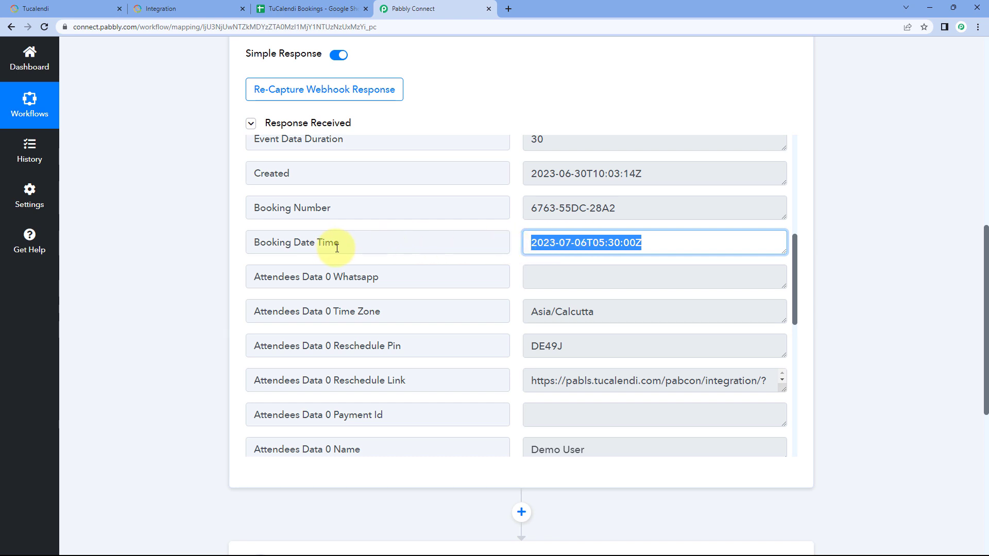
pyautogui.click(517, 252)
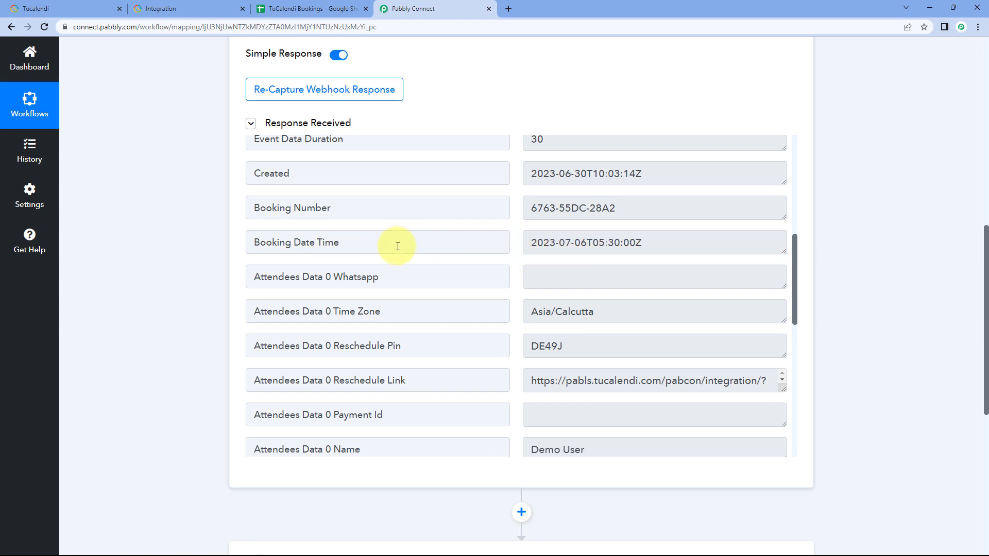
# Step: Choose Date/Time Formatter by Pabbly as the app for the workflow's second step
pyautogui.scroll(-7, 209, 261)
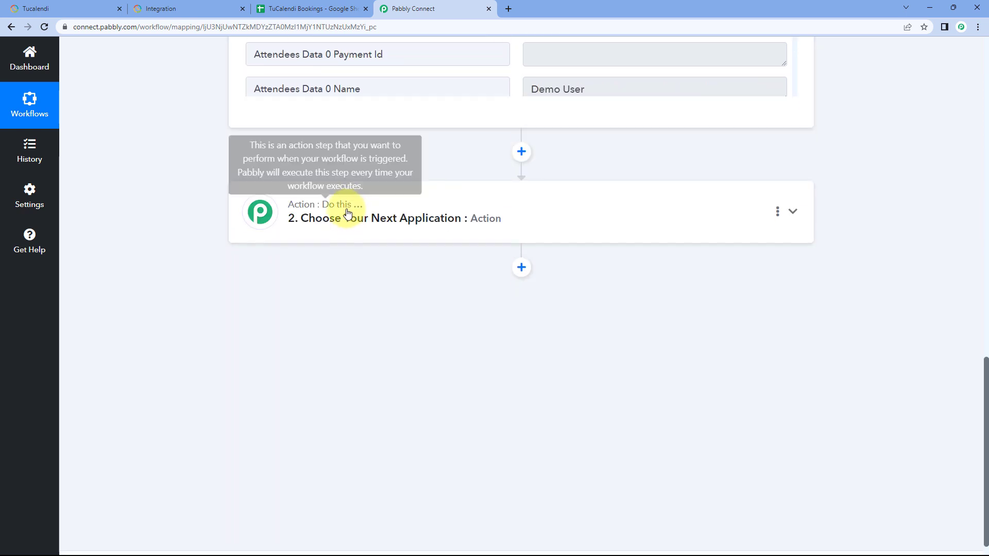
pyautogui.click(325, 211)
pyautogui.click(315, 187)
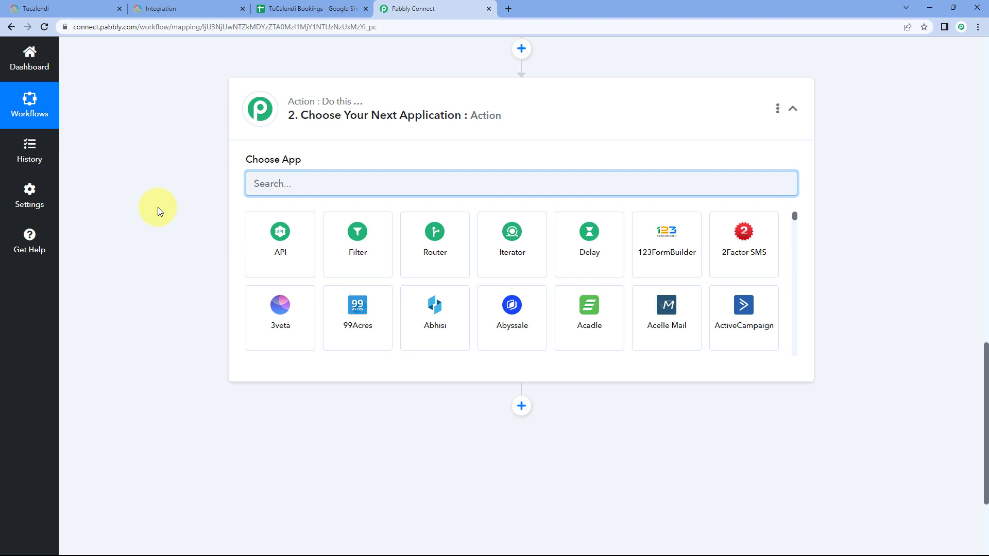
pyautogui.write('Date')
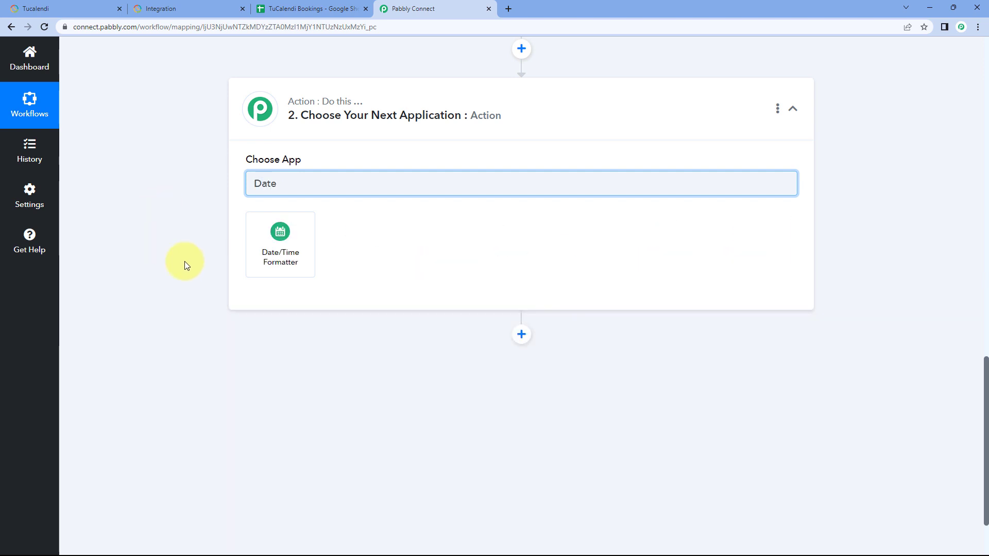
pyautogui.click(293, 232)
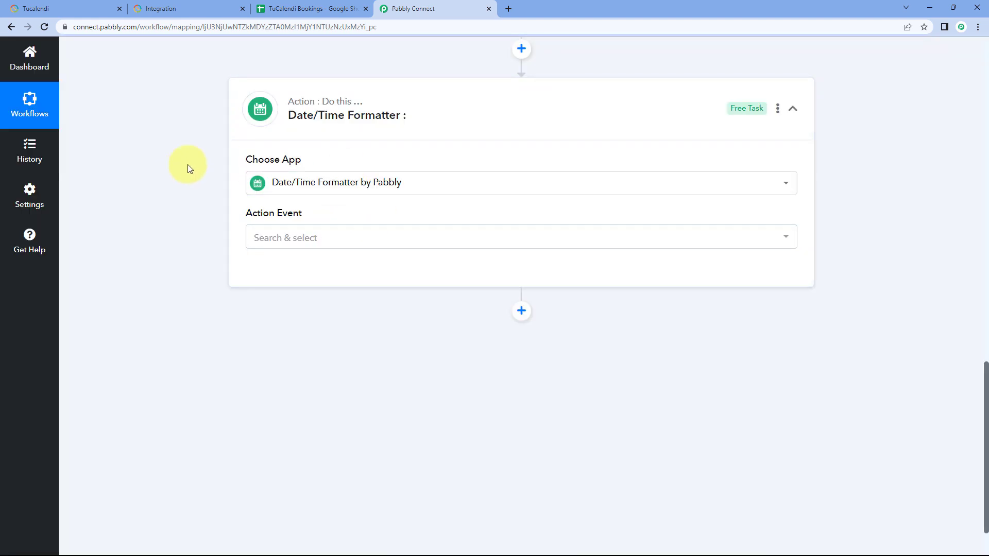
# Step: Set the formatter's action event to Format Date with Time Zone and connect it
pyautogui.scroll(-1, 230, 193)
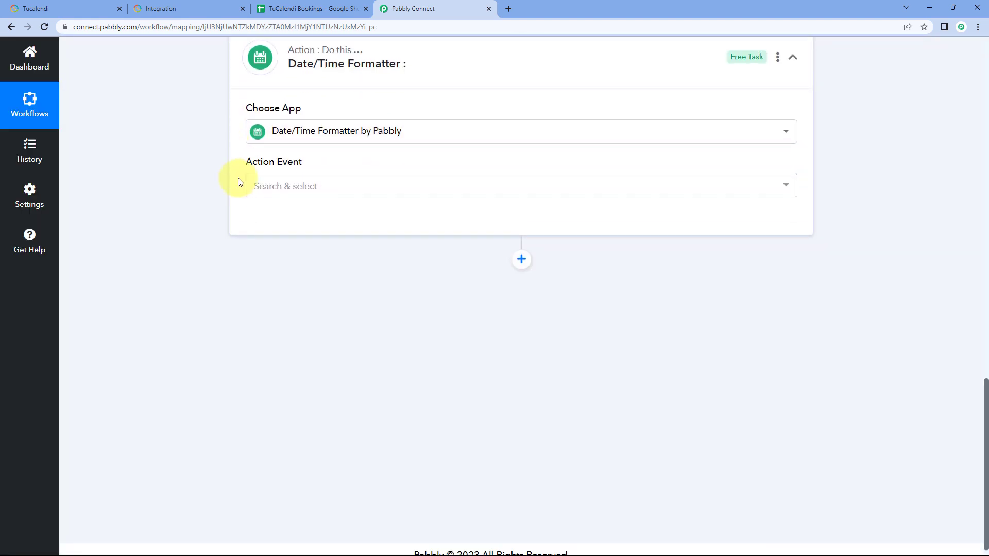
pyautogui.click(334, 191)
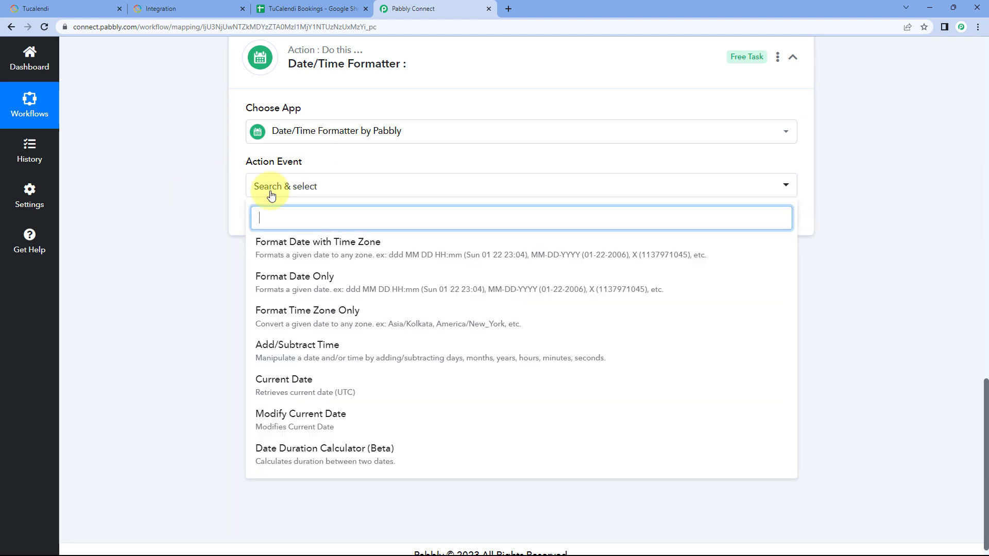
pyautogui.click(350, 248)
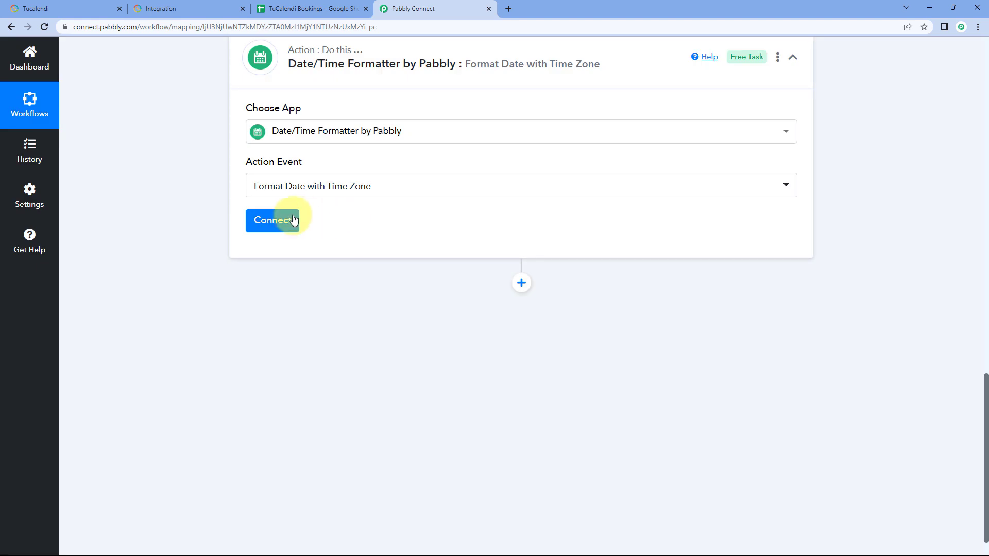
pyautogui.click(285, 222)
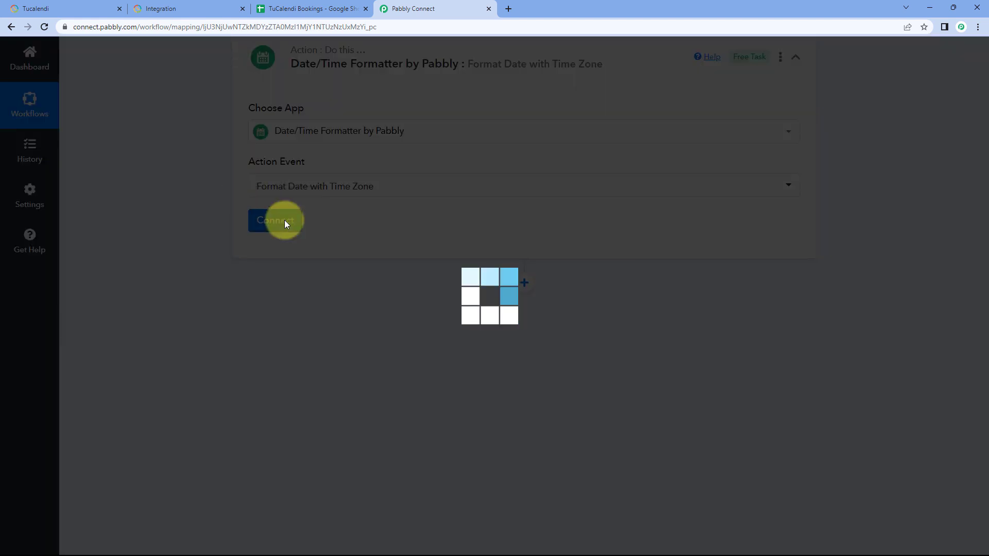
# Step: Check the formatter's required date field against the Booking Date Time value in the TuCalendi response
pyautogui.scroll(-1, 348, 238)
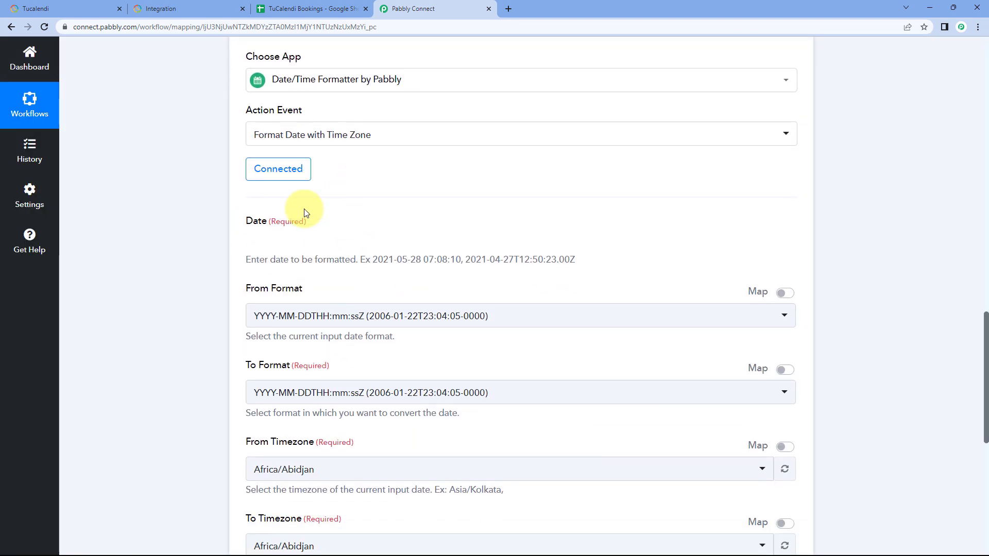
pyautogui.click(314, 235)
pyautogui.click(288, 252)
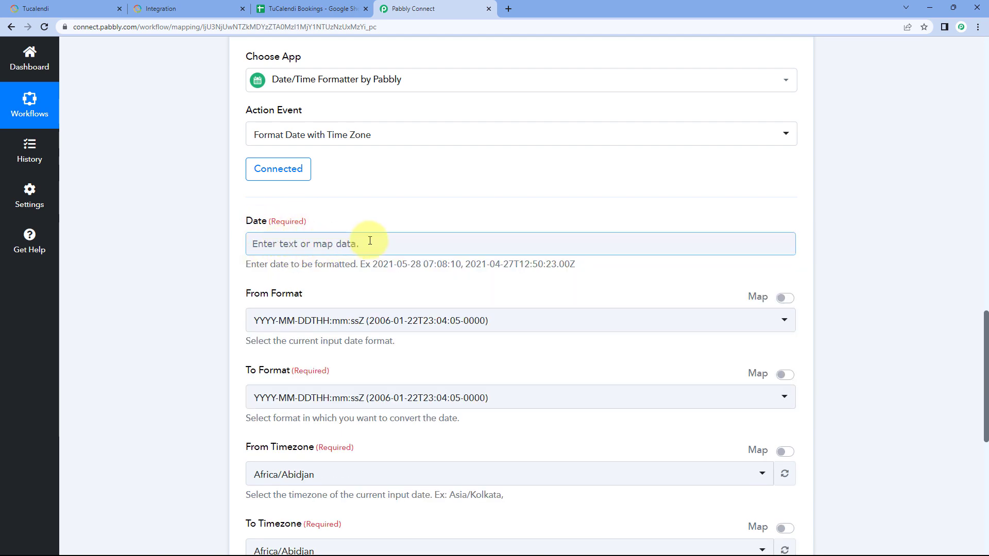
pyautogui.scroll(6, 455, 232)
pyautogui.scroll(4, 513, 257)
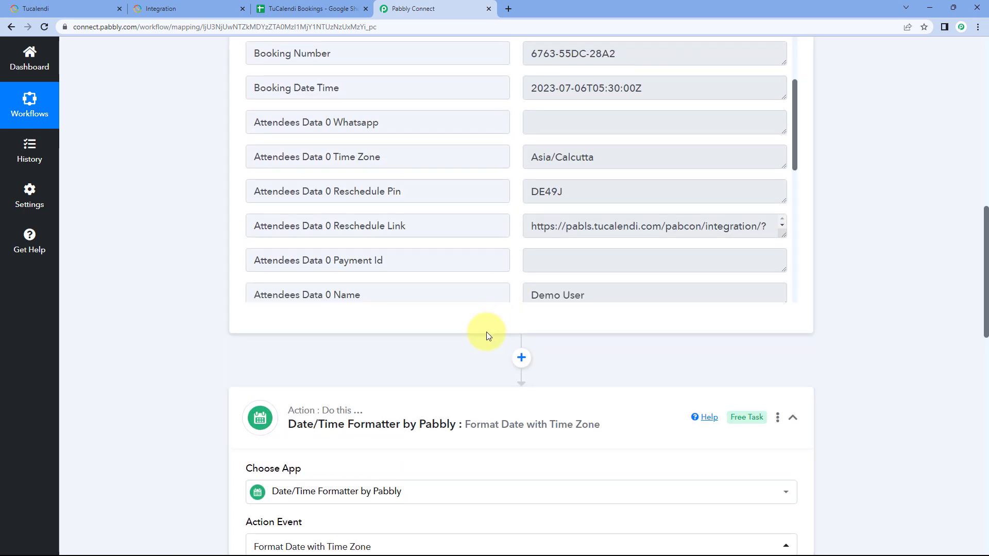
pyautogui.moveTo(419, 190); pyautogui.dragTo(222, 194)
pyautogui.moveTo(528, 190); pyautogui.dragTo(656, 192)
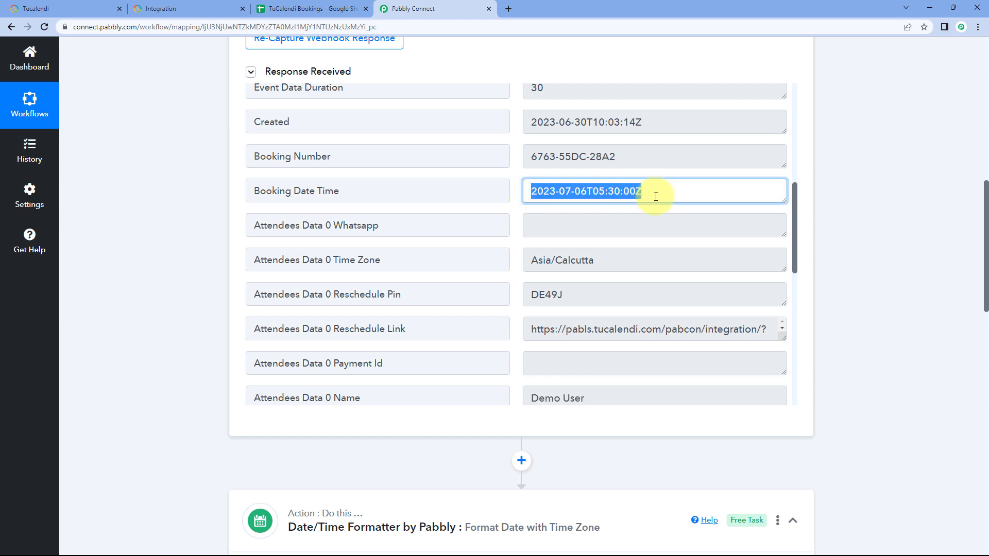
pyautogui.click(515, 190)
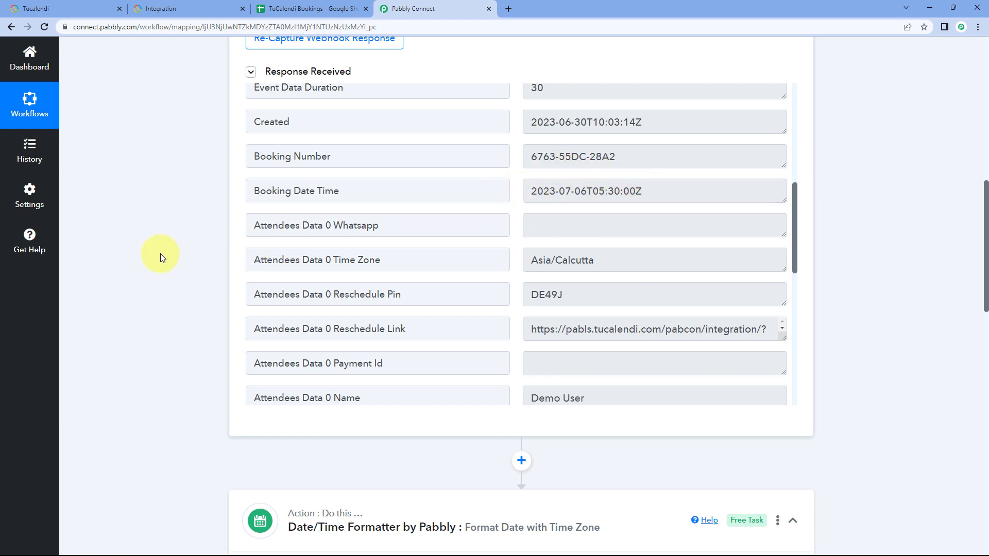
# Step: Map Booking Date Time from the TuCalendi Booking Created step into the formatter's Date field
pyautogui.scroll(-9, 160, 253)
pyautogui.scroll(-2, 314, 226)
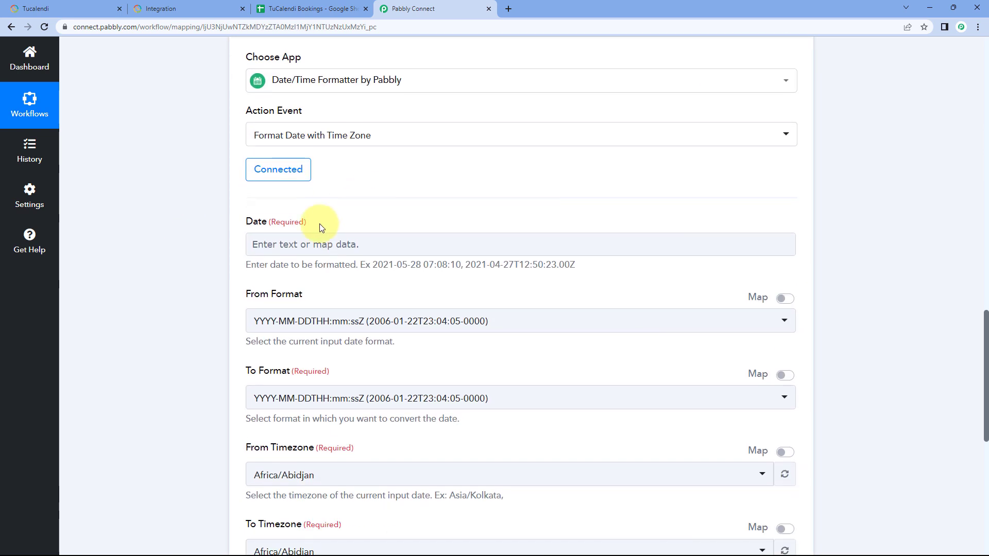
pyautogui.click(288, 199)
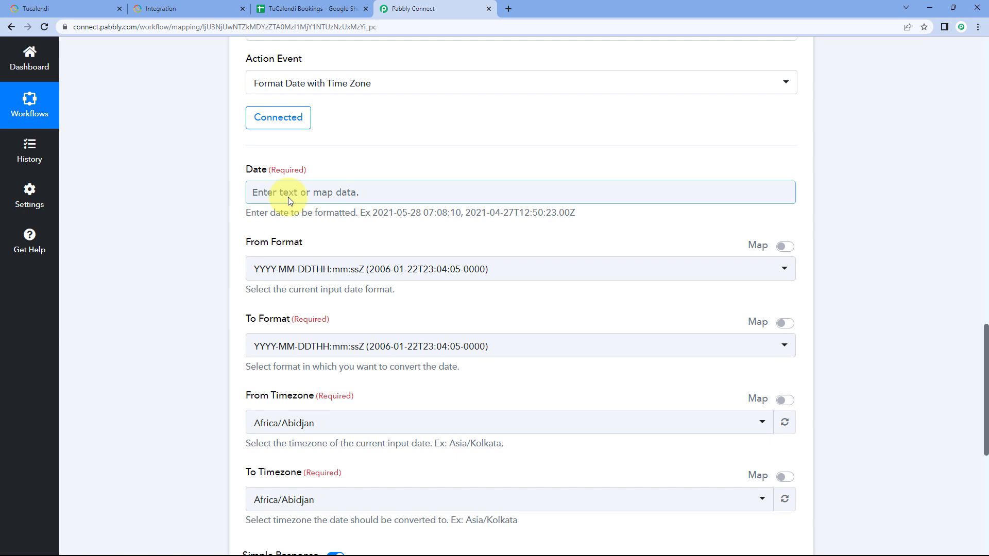
pyautogui.click(289, 196)
pyautogui.scroll(-1, 210, 189)
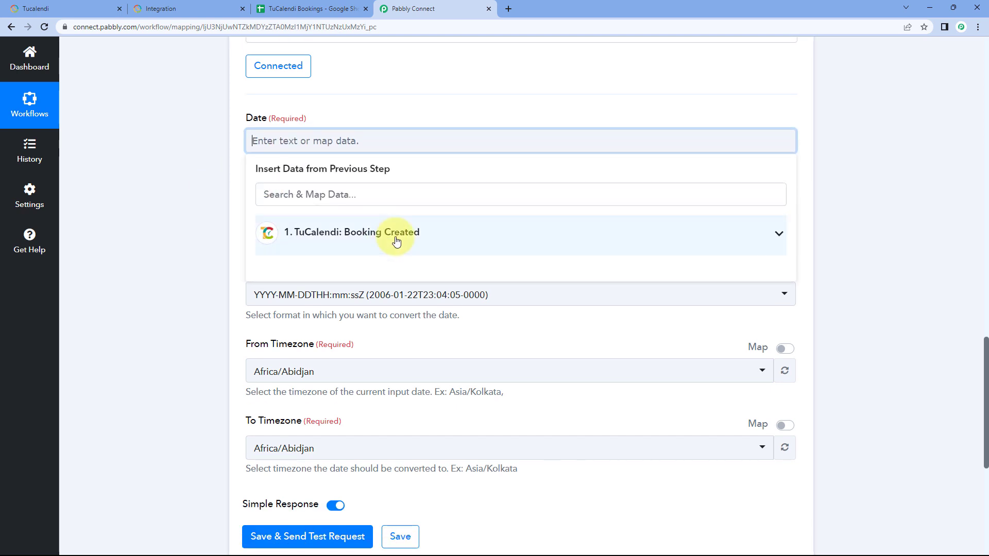
pyautogui.click(434, 234)
pyautogui.scroll(-1, 232, 215)
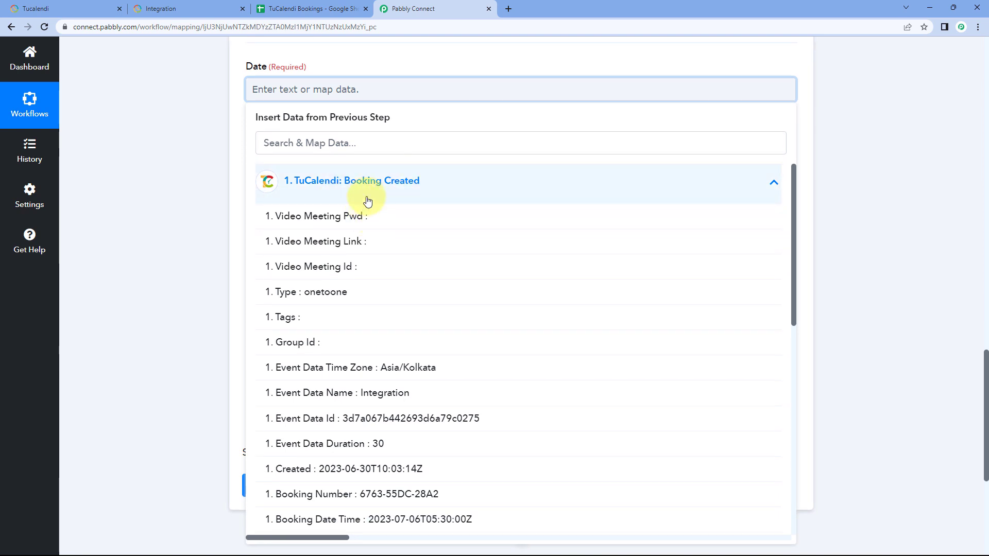
pyautogui.scroll(-4, 384, 244)
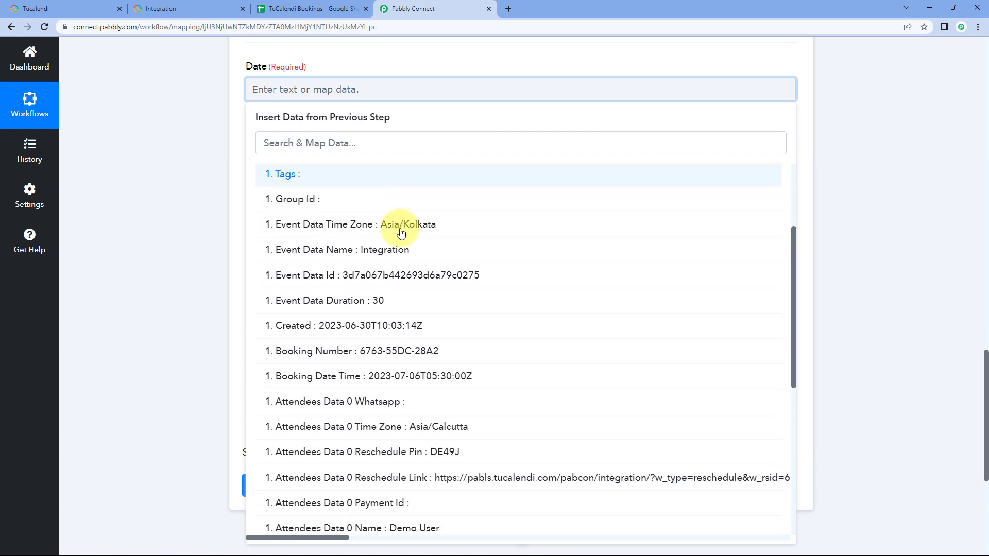
pyautogui.click(385, 315)
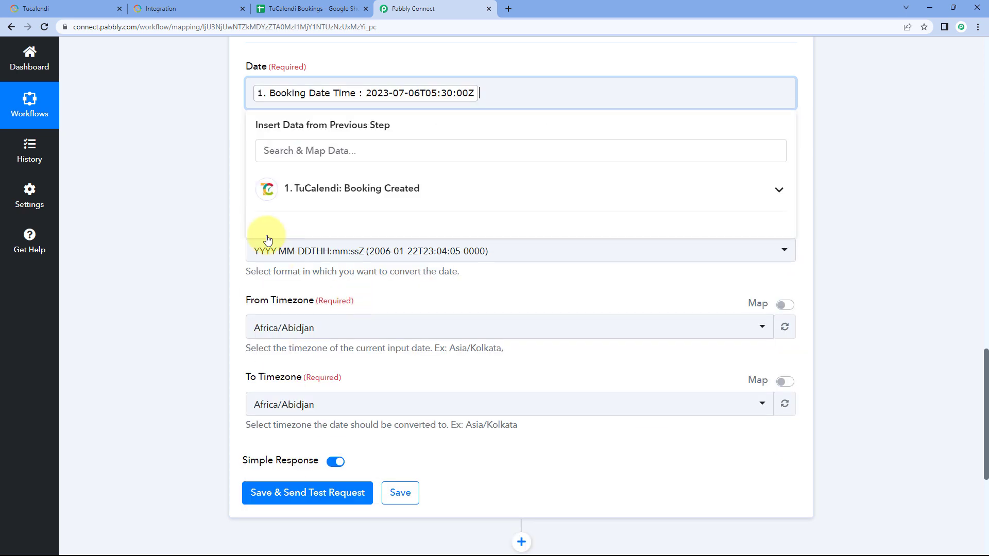
pyautogui.click(184, 120)
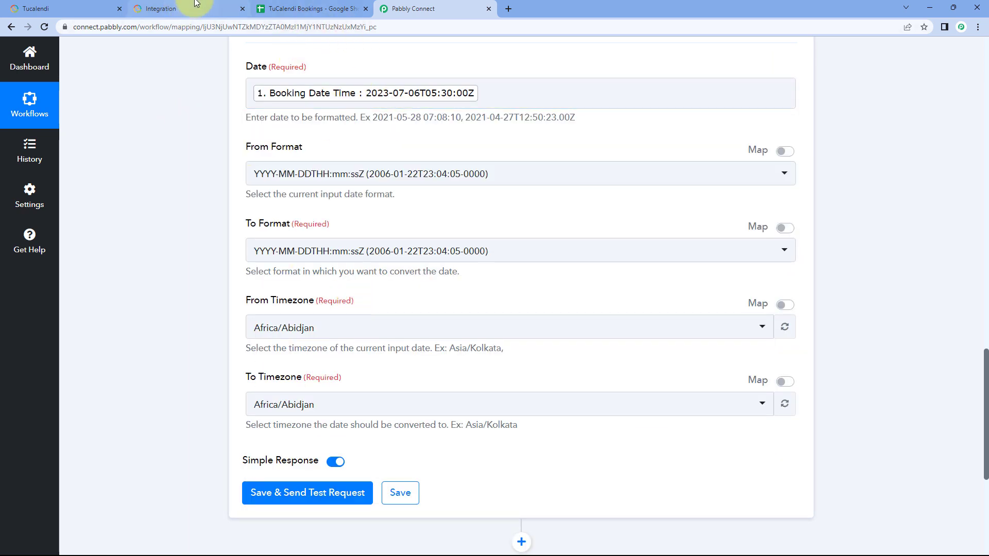
# Step: Look at the event's basic settings in TuCalendi, then return to Pabbly Connect and review the mapped booking date
pyautogui.click(94, 6)
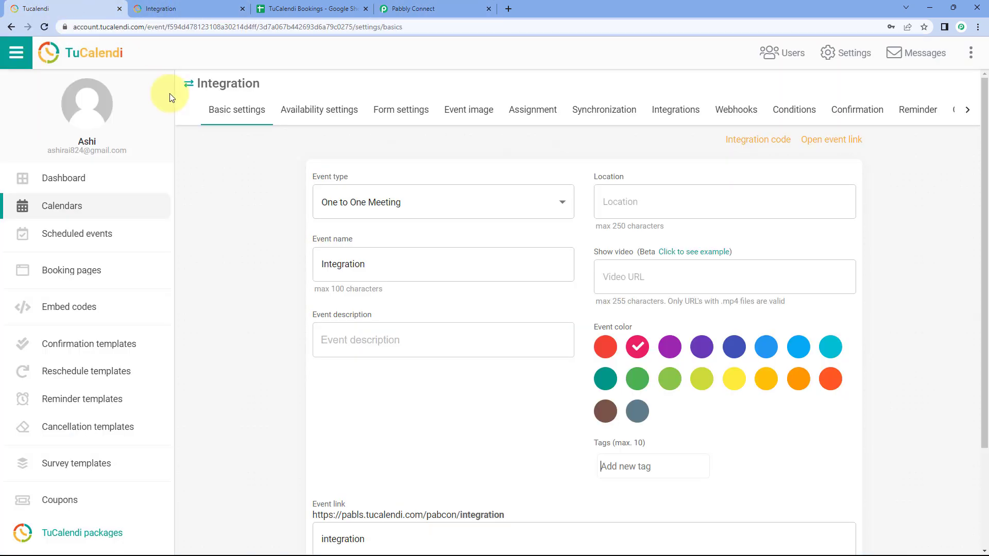
pyautogui.click(410, 8)
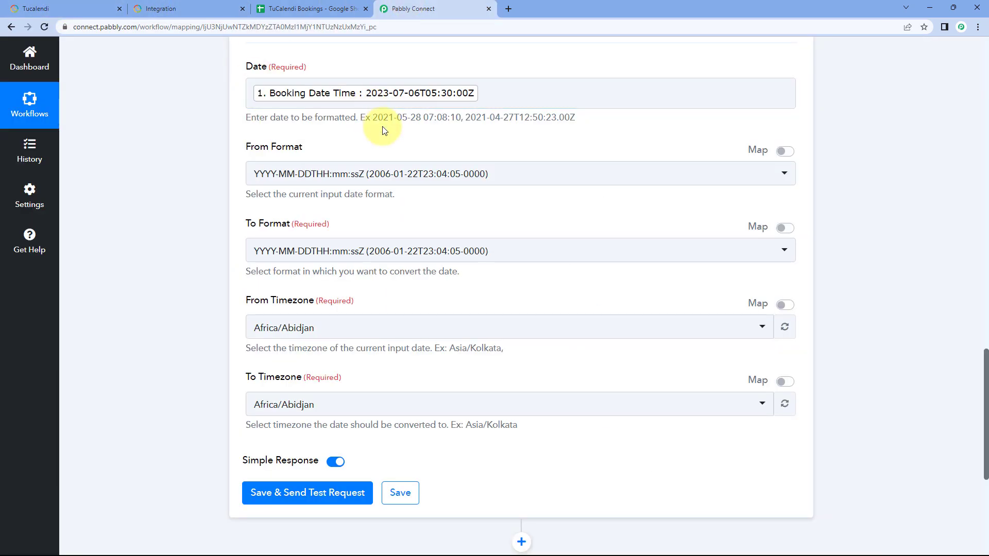
pyautogui.scroll(1, 392, 124)
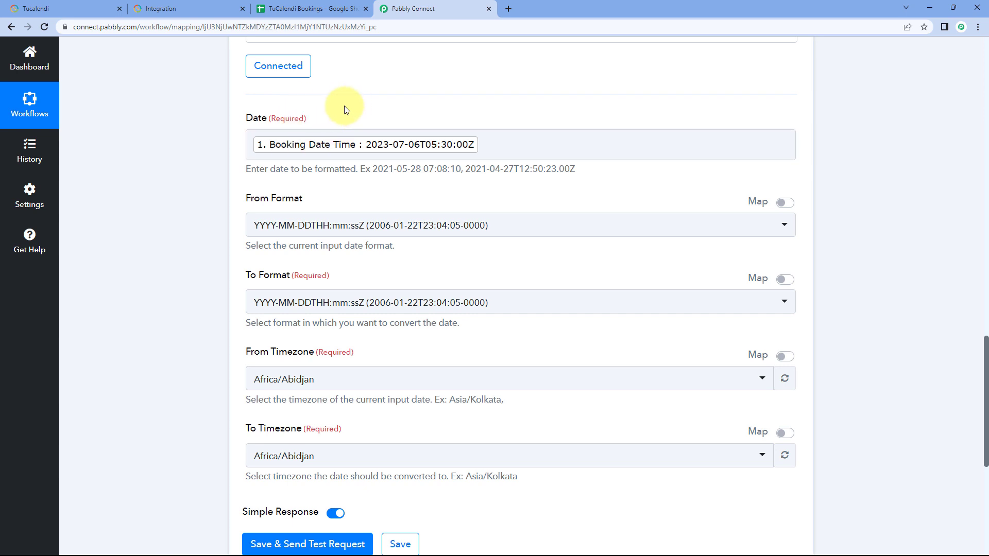
pyautogui.scroll(-1, 235, 153)
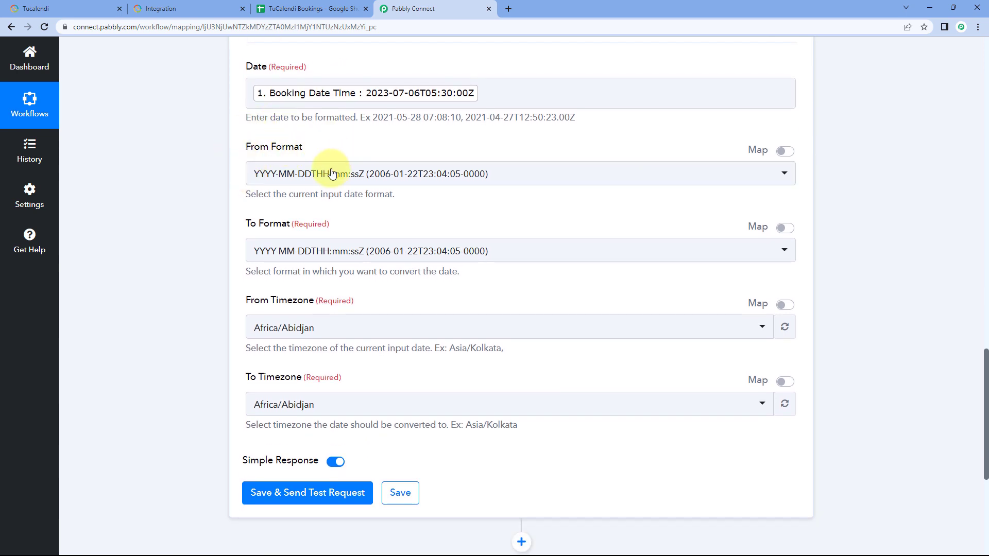
# Step: Choose YYYY-MM-DDTHH:mm:ssZ as the date's source format and DD/MM/YYYY hh:mm:ss A as its target format
pyautogui.click(415, 180)
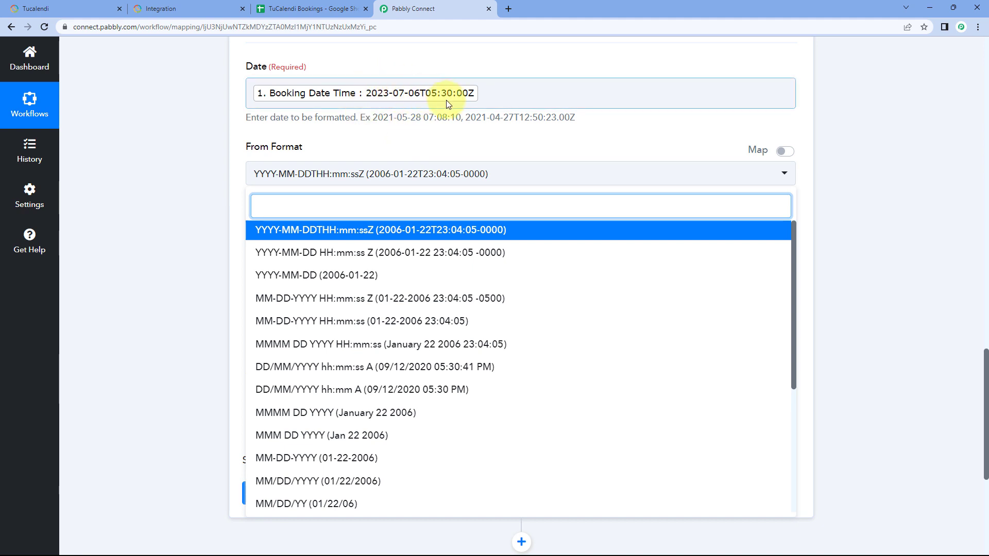
pyautogui.click(357, 234)
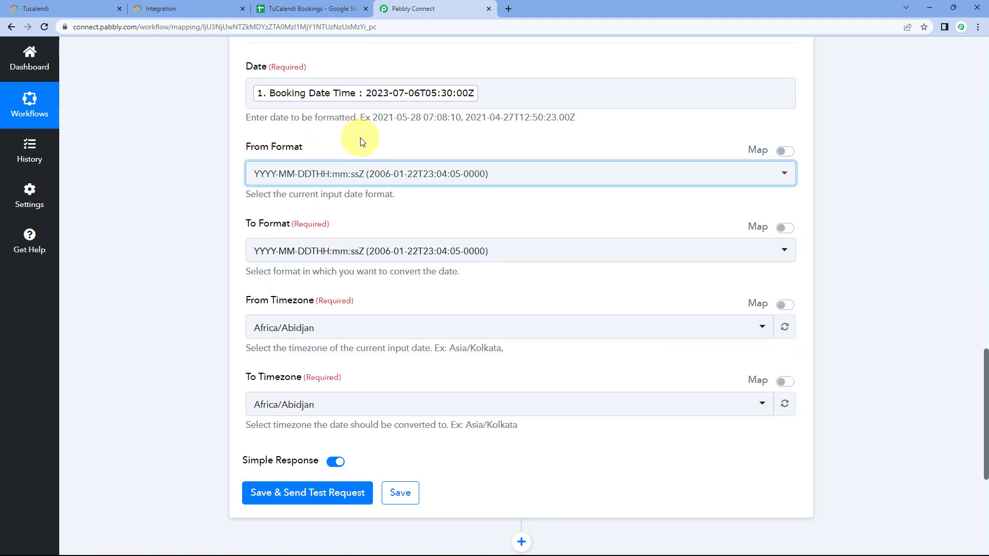
pyautogui.scroll(-1, 336, 198)
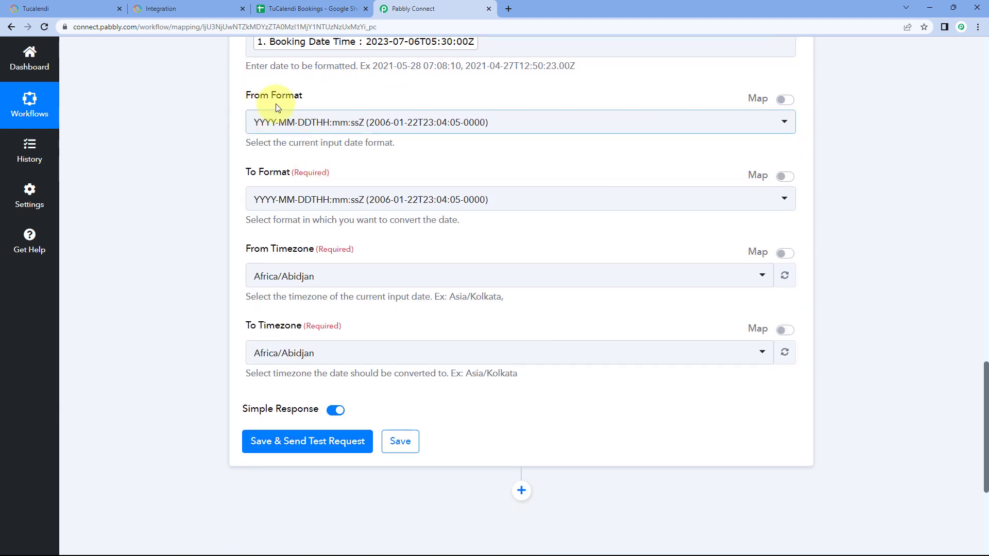
pyautogui.click(388, 199)
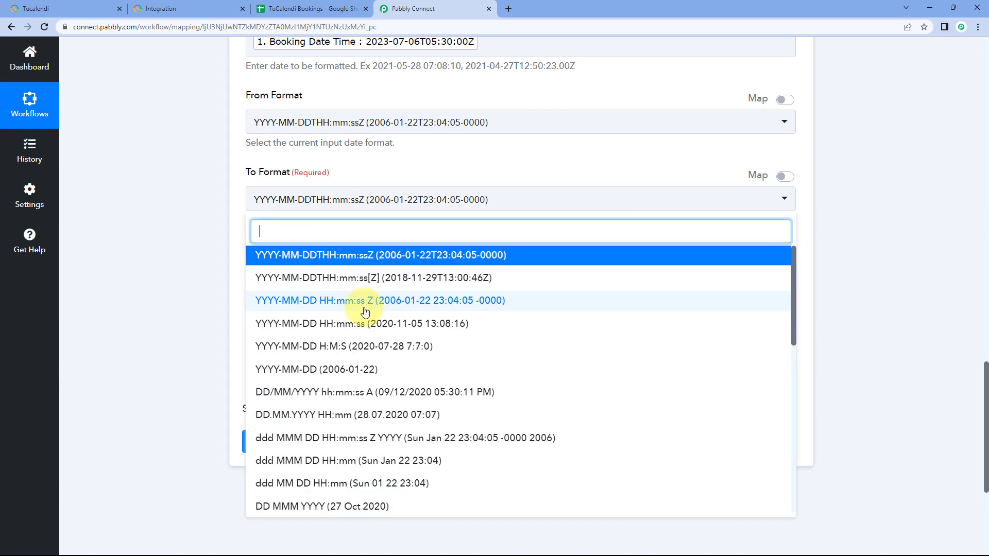
pyautogui.scroll(-2, 368, 303)
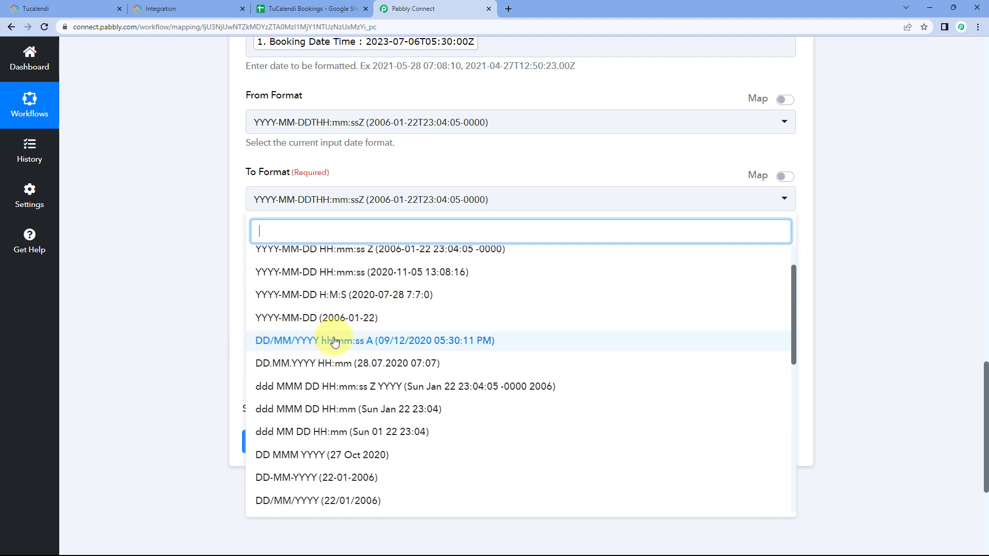
pyautogui.click(383, 345)
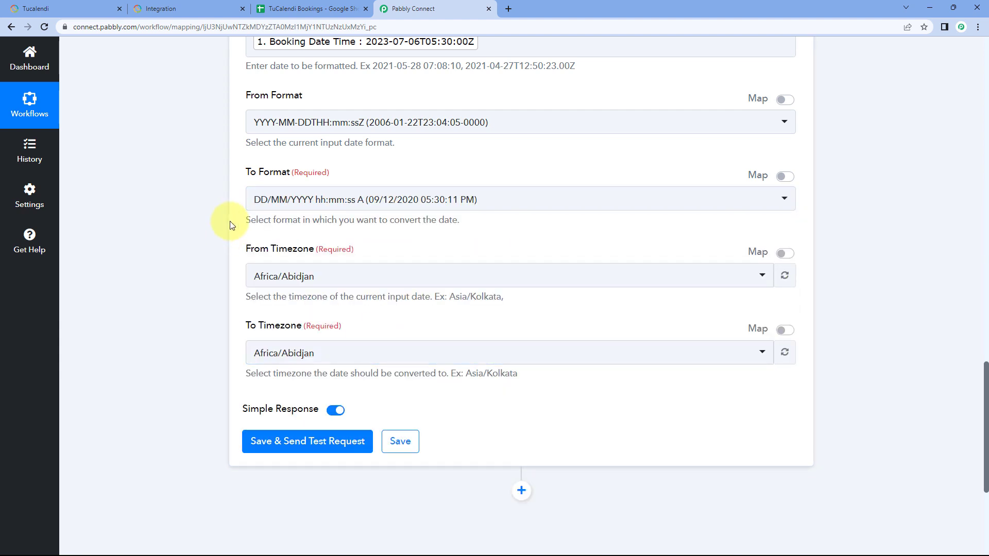
# Step: Set the source timezone of the booking date to Etc/UTC
pyautogui.scroll(-1, 230, 220)
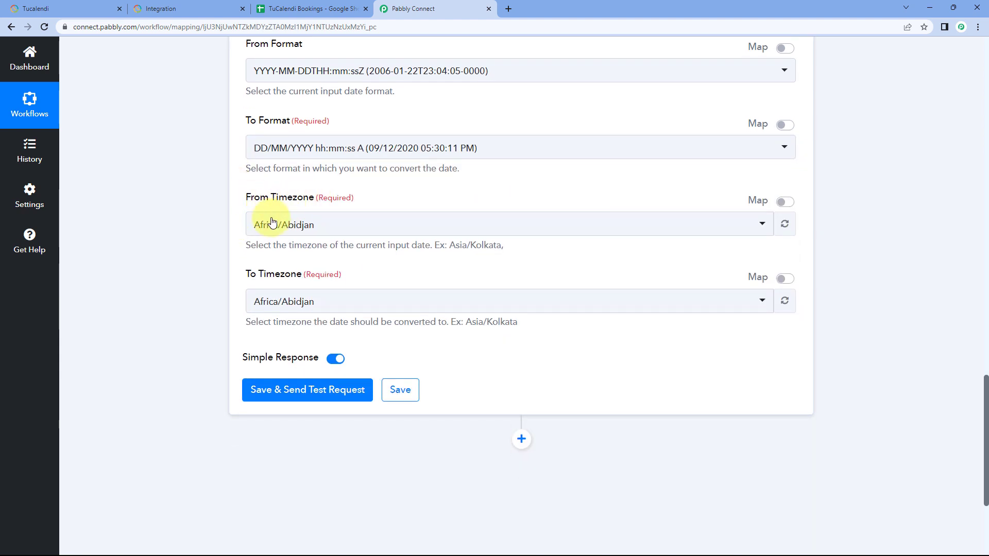
pyautogui.scroll(2, 407, 205)
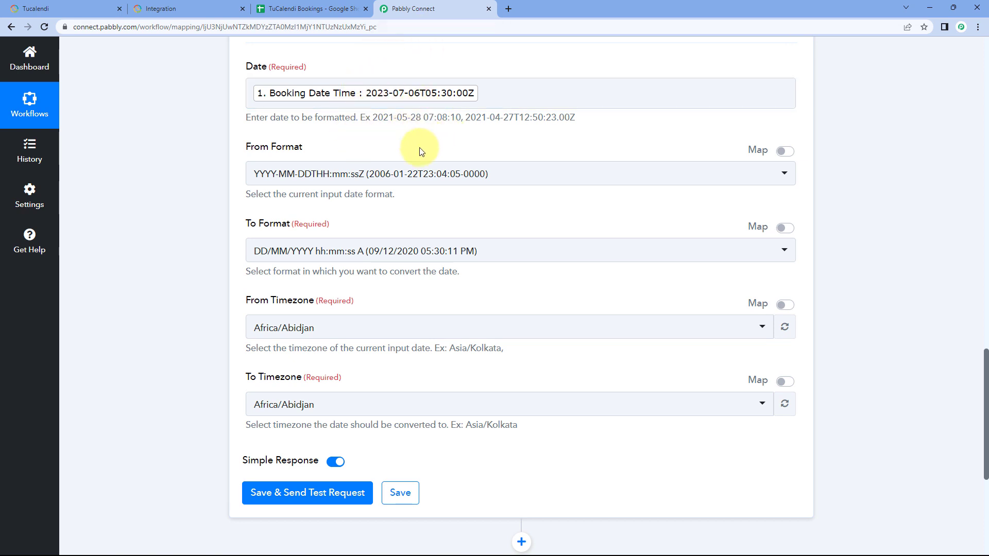
pyautogui.scroll(-3, 422, 151)
pyautogui.click(349, 180)
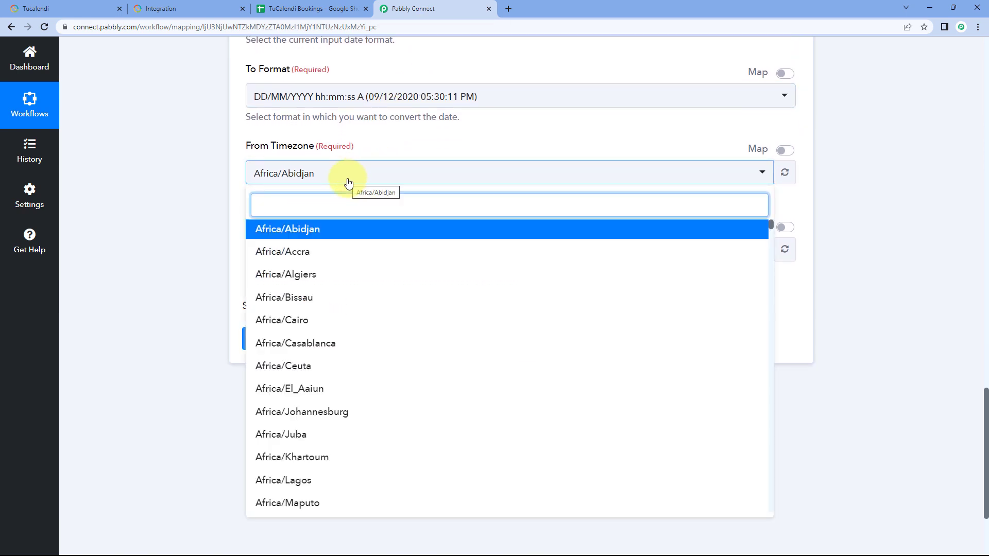
pyautogui.write('UTC')
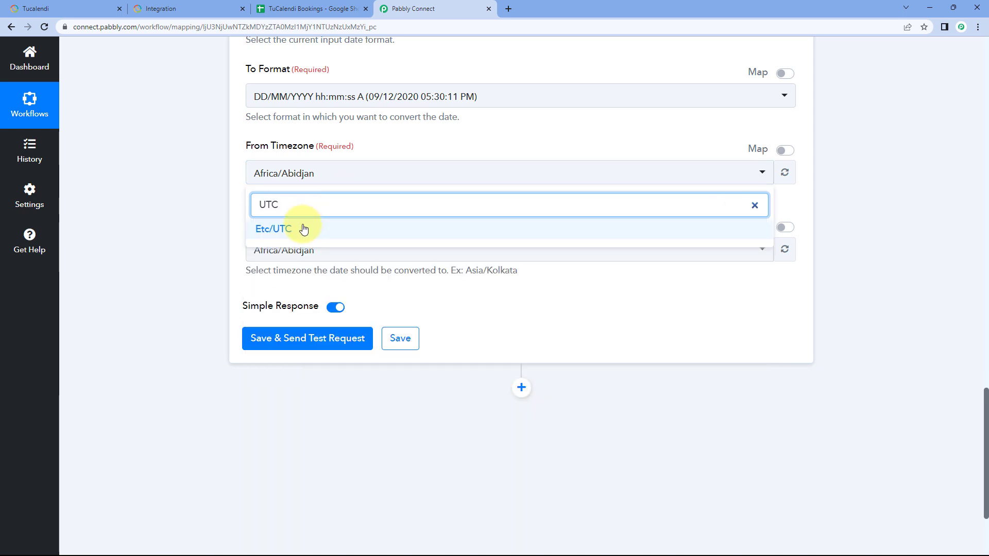
pyautogui.click(304, 229)
pyautogui.scroll(-1, 257, 175)
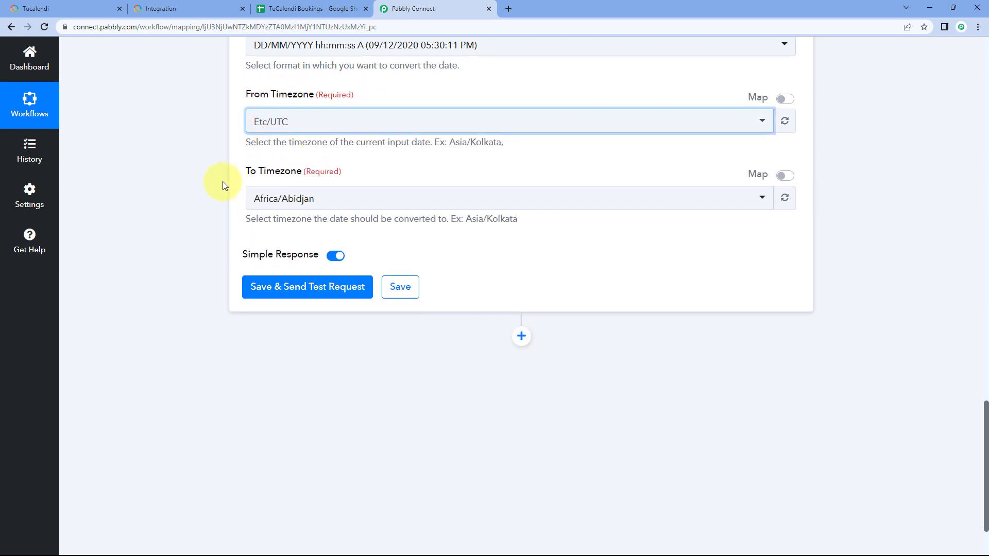
# Step: Set the booking date's target timezone to Asia/Kolkata, then save the formatter step and send a test request
pyautogui.click(350, 201)
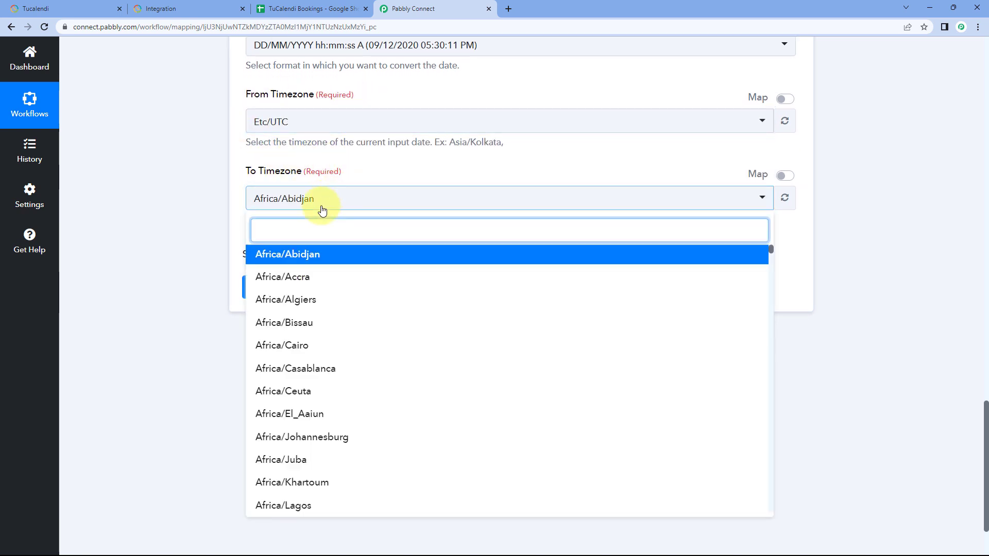
pyautogui.write('Kol')
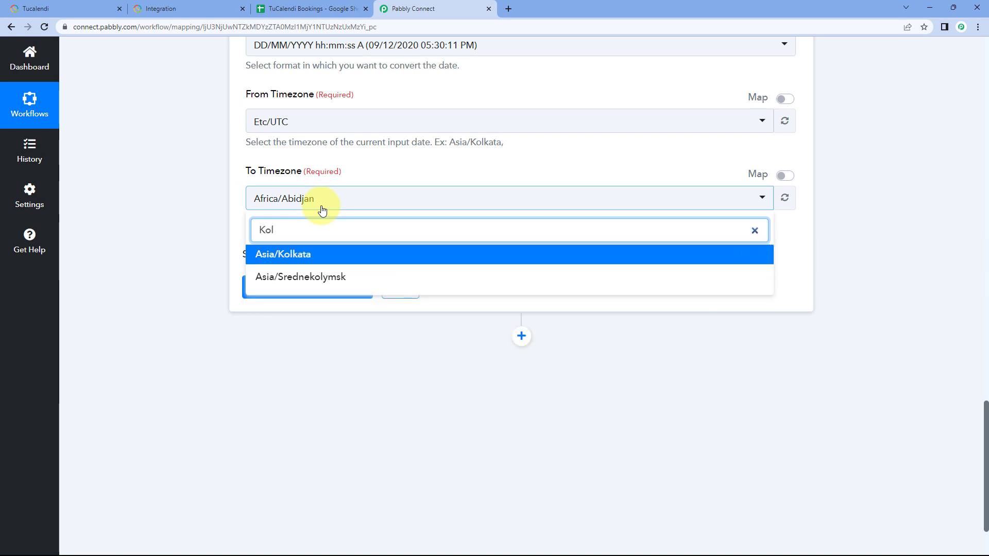
pyautogui.click(301, 254)
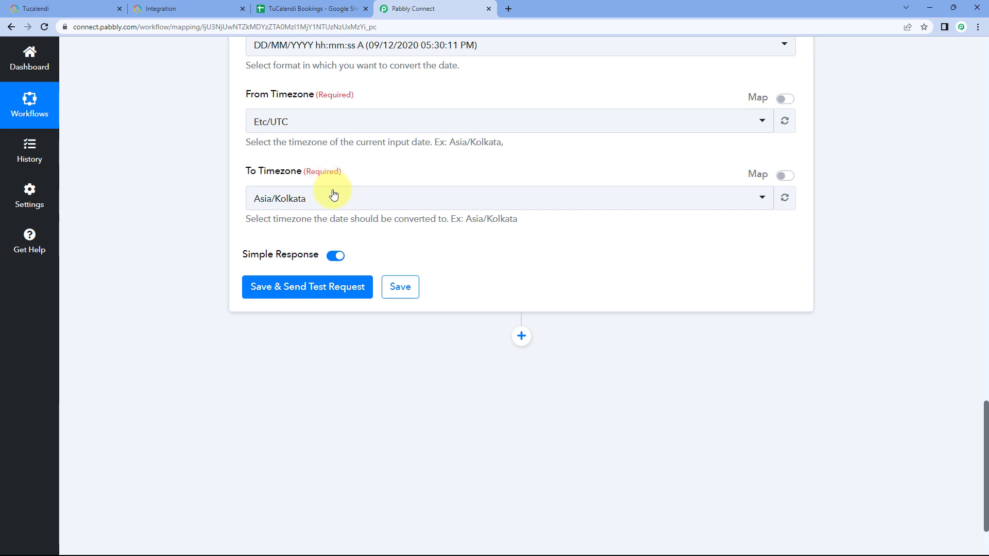
pyautogui.click(301, 299)
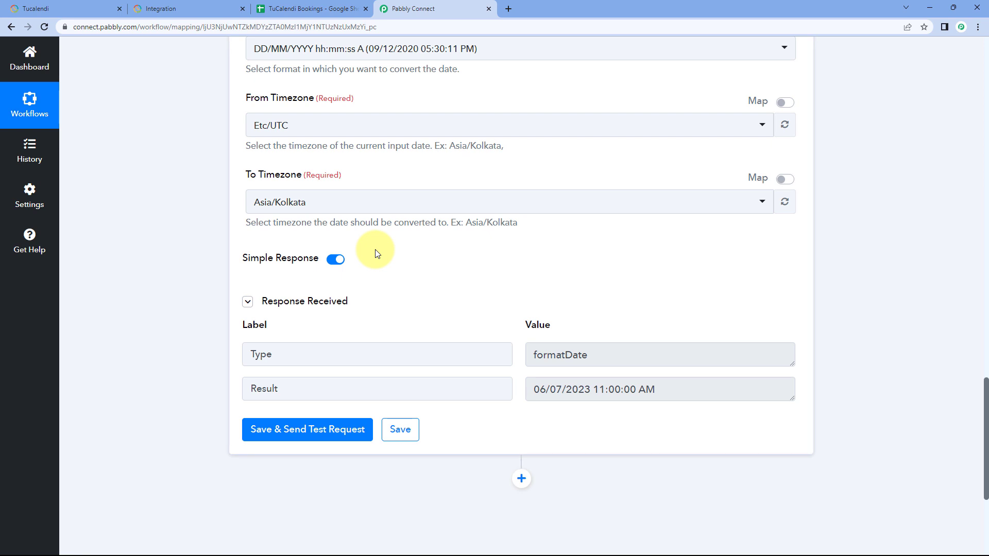
# Step: Compare the formatter's result with the mapped booking date and the time on the TuCalendi booking confirmation, returning to Pabbly Connect
pyautogui.scroll(-2, 375, 253)
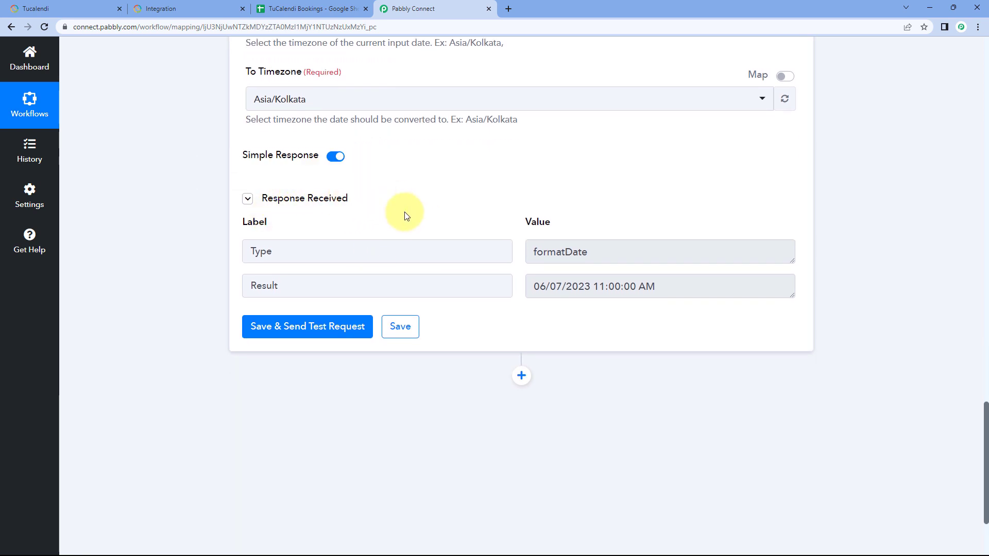
pyautogui.scroll(-1, 458, 208)
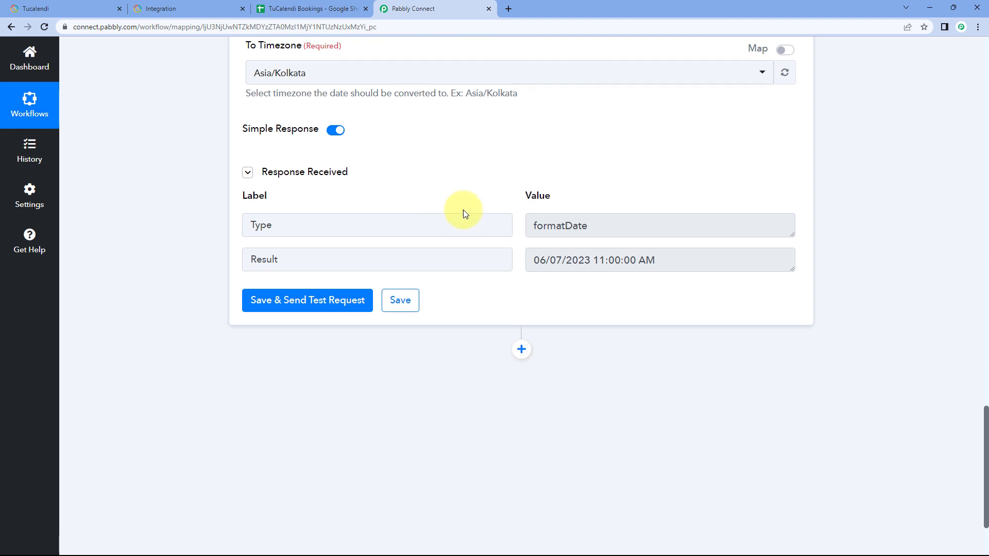
pyautogui.scroll(10, 514, 234)
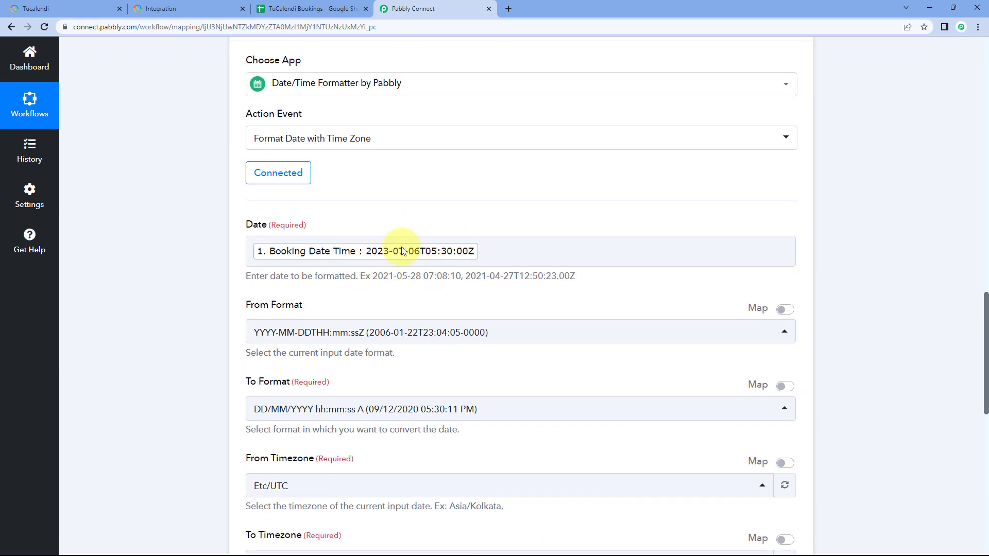
pyautogui.scroll(-10, 502, 282)
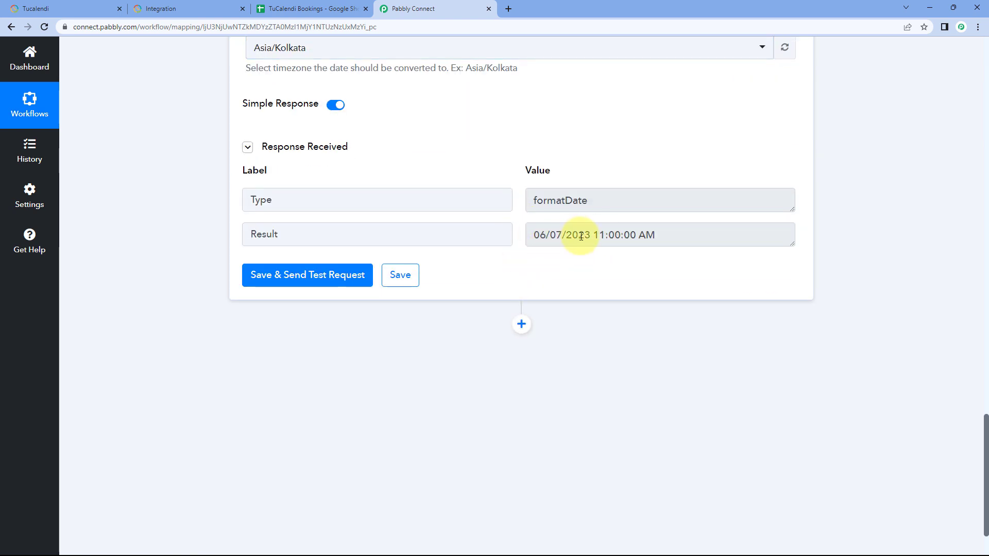
pyautogui.moveTo(536, 236); pyautogui.dragTo(583, 235)
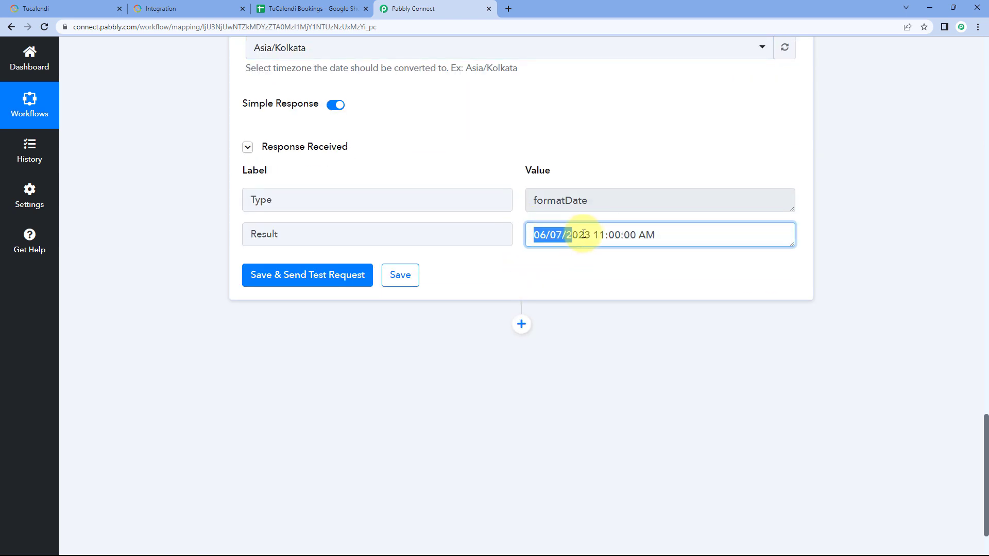
pyautogui.click(196, 5)
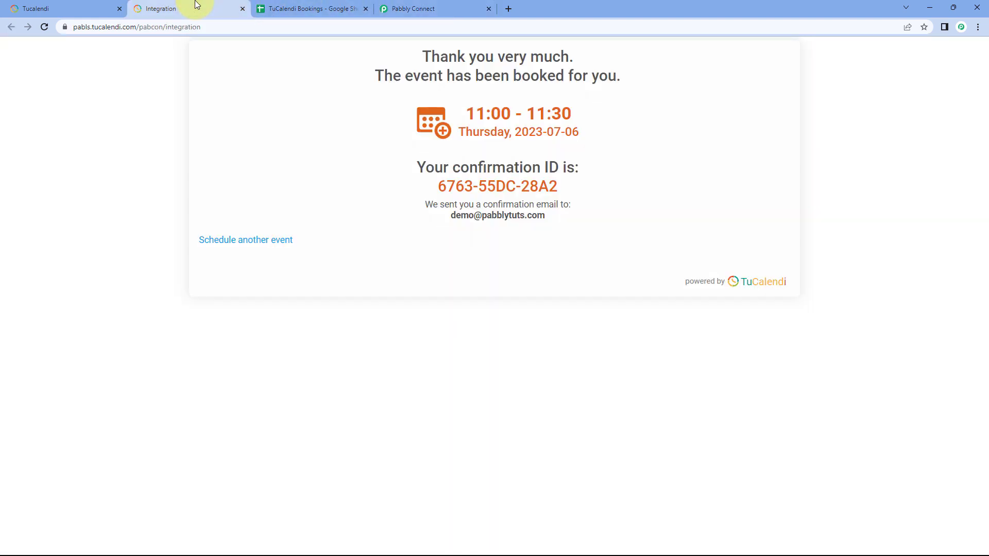
pyautogui.click(413, 6)
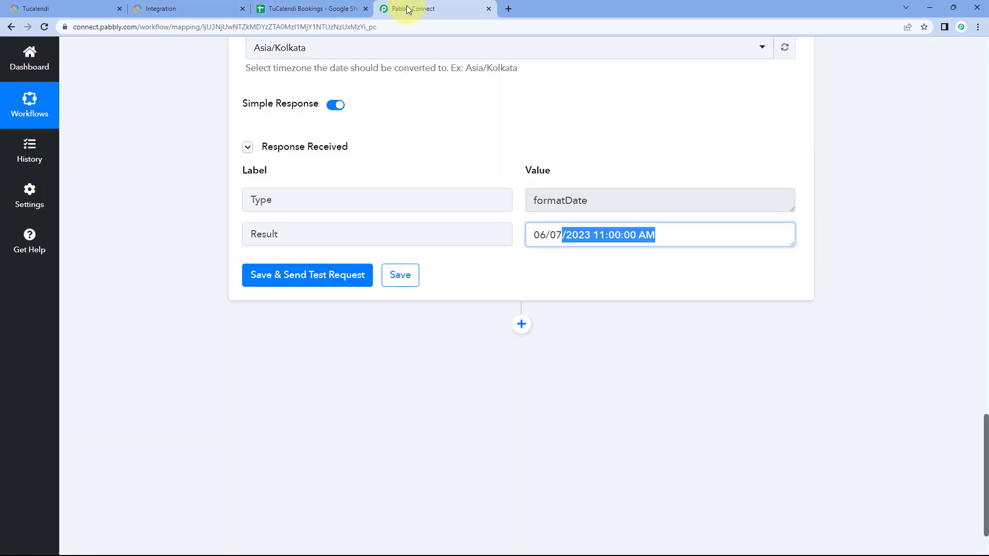
pyautogui.click(515, 234)
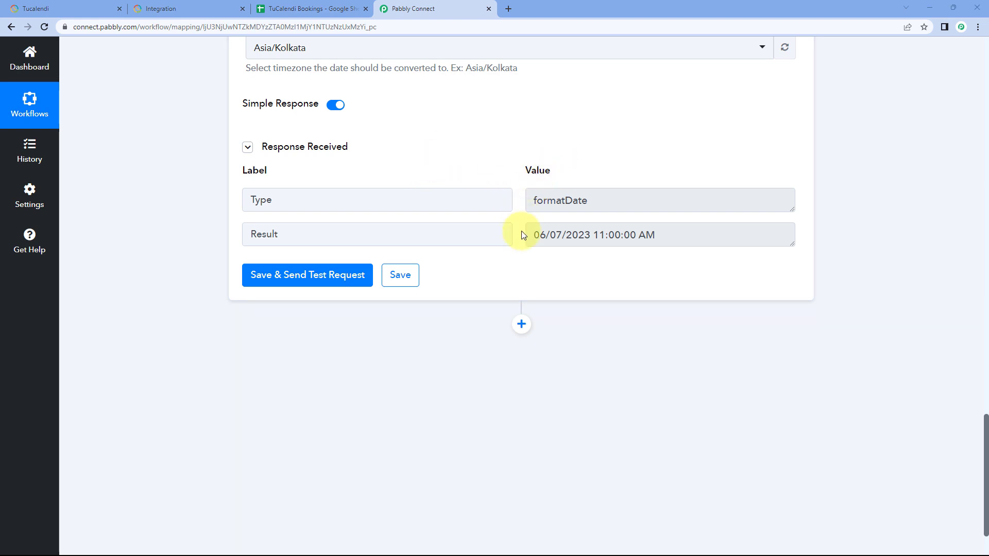
# Step: Review the original booking time, timezone settings and formatted result, check the Google Sheets spreadsheet, and return to Pabbly Connect
pyautogui.scroll(15, 523, 175)
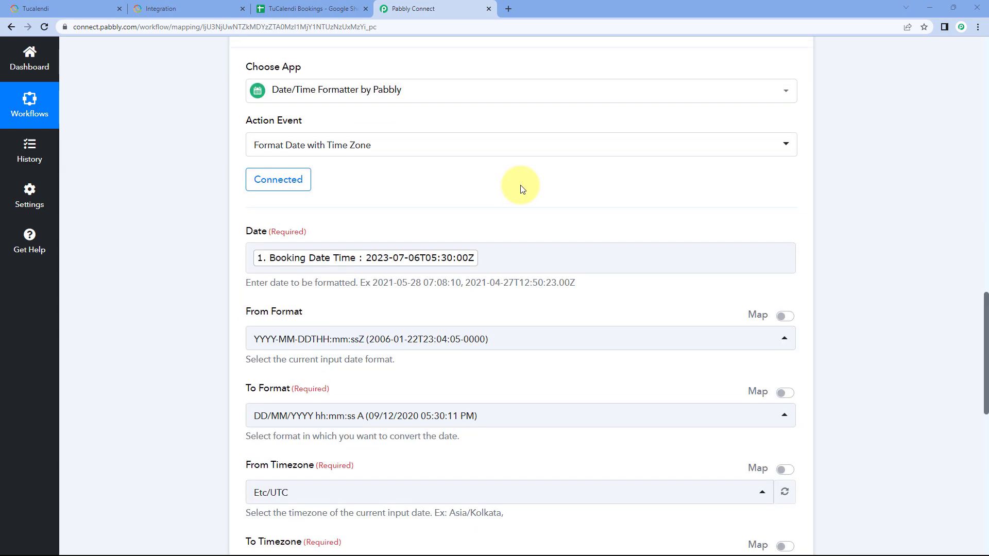
pyautogui.scroll(2, 520, 186)
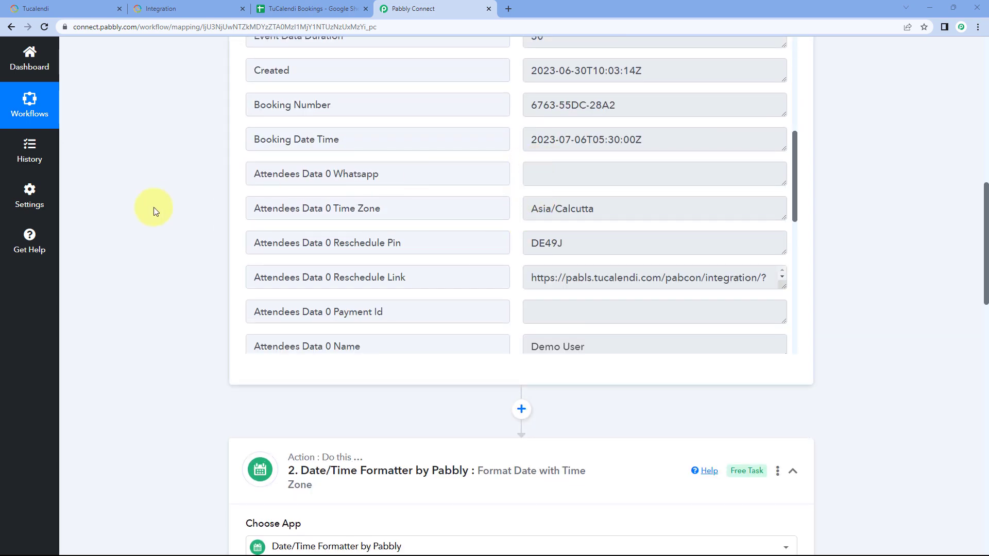
pyautogui.scroll(-12, 154, 212)
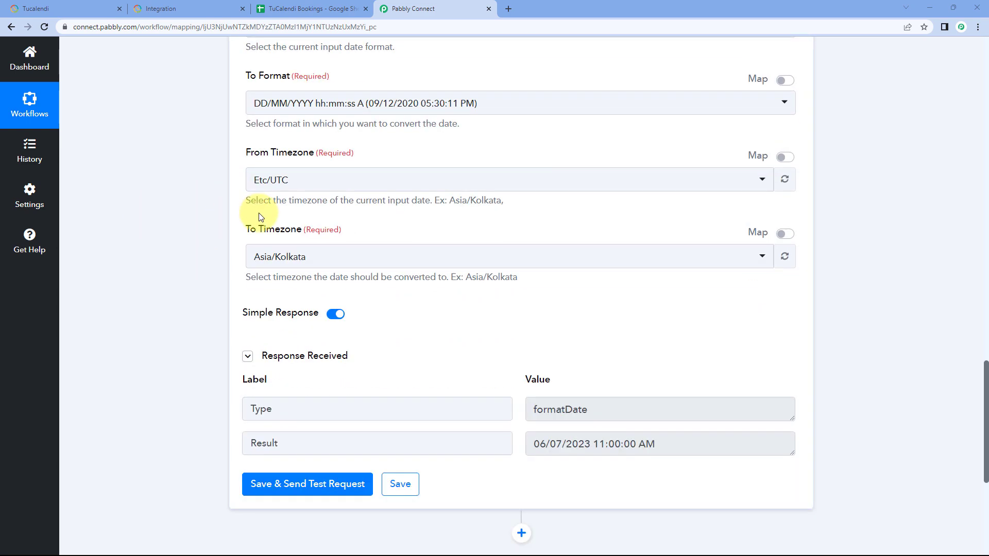
pyautogui.scroll(-4, 268, 211)
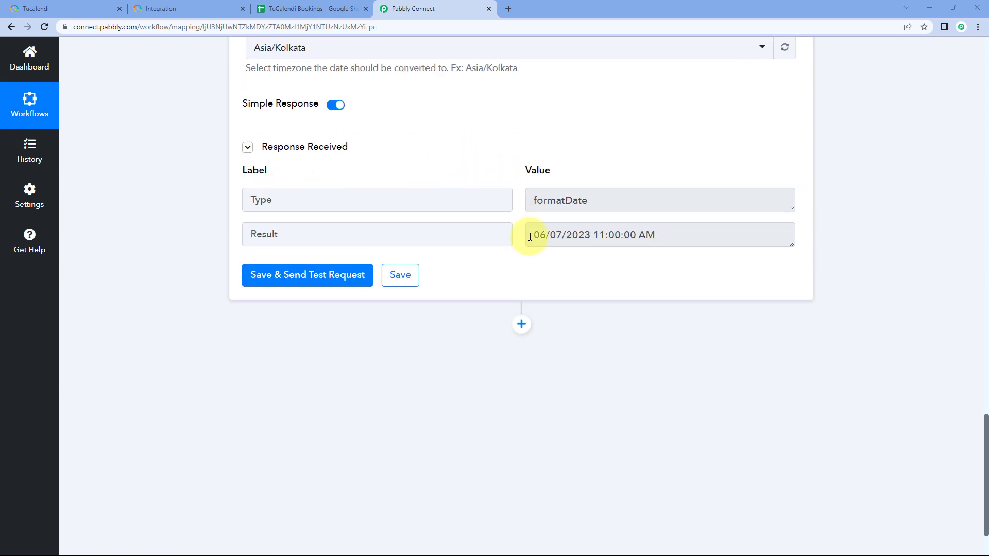
pyautogui.moveTo(530, 237); pyautogui.dragTo(698, 235)
pyautogui.click(685, 237)
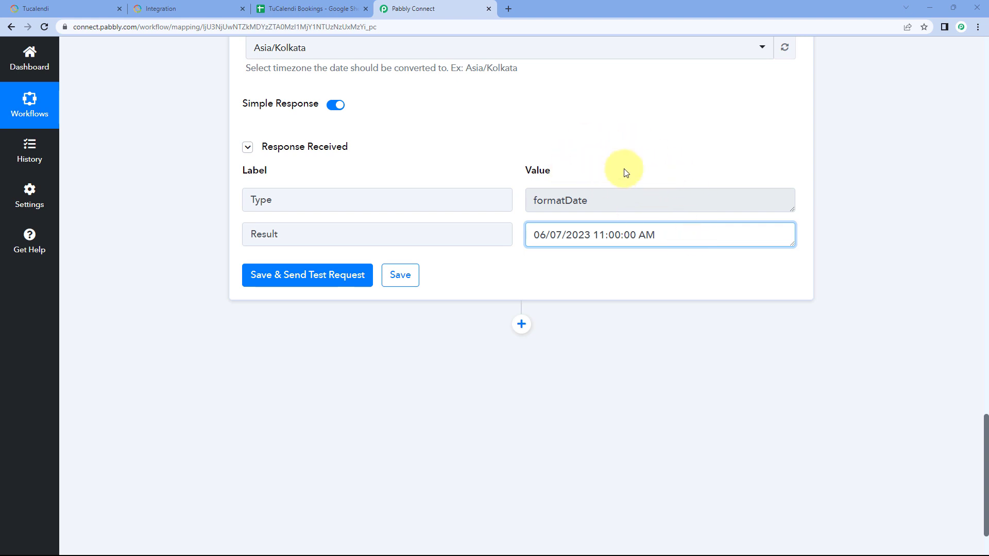
pyautogui.click(291, 9)
pyautogui.click(412, 9)
# Step: Add a Google Sheets action after the Date/Time Formatter step, with Add New Row as its action event
pyautogui.scroll(-2, 203, 239)
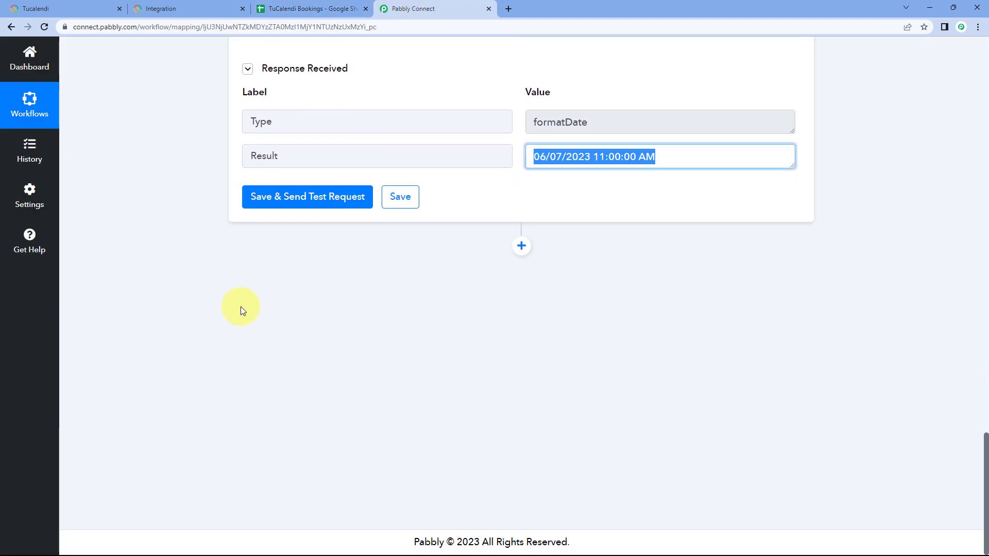
pyautogui.click(523, 248)
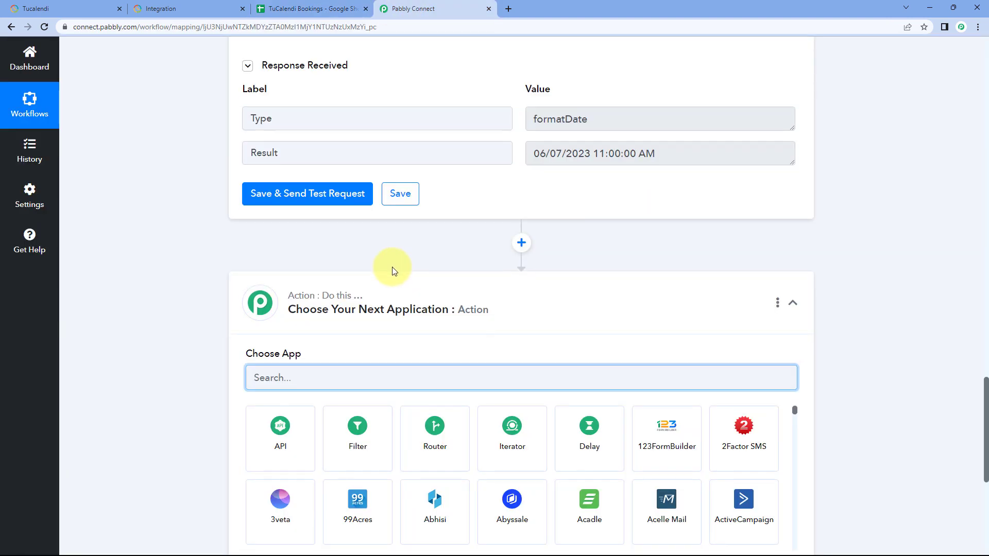
pyautogui.write('Goo')
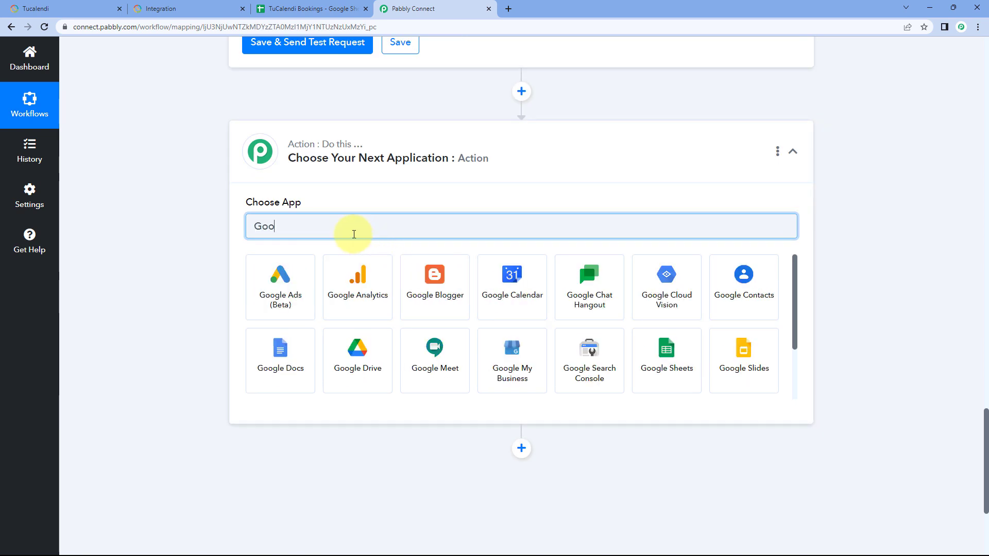
pyautogui.write('gle ')
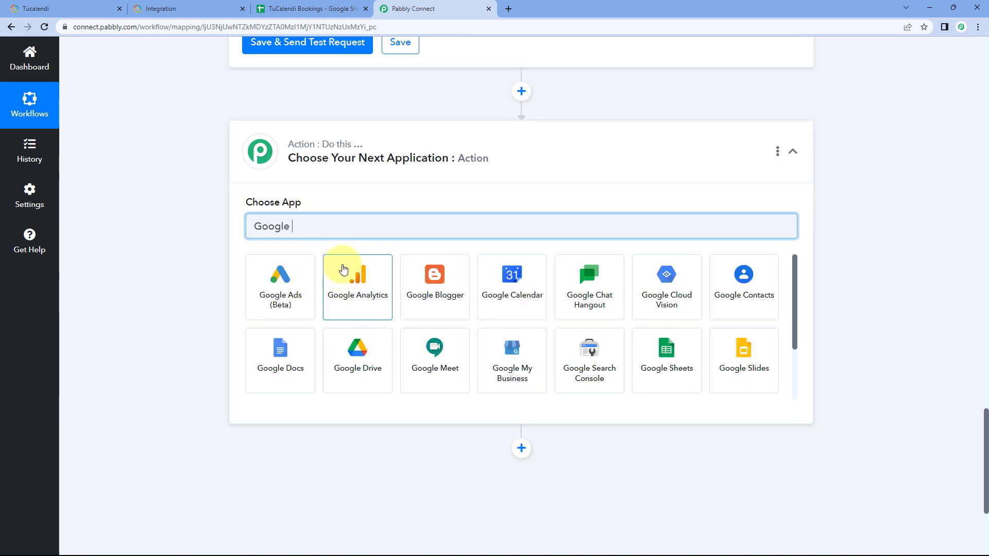
pyautogui.write('Sh')
pyautogui.click(294, 280)
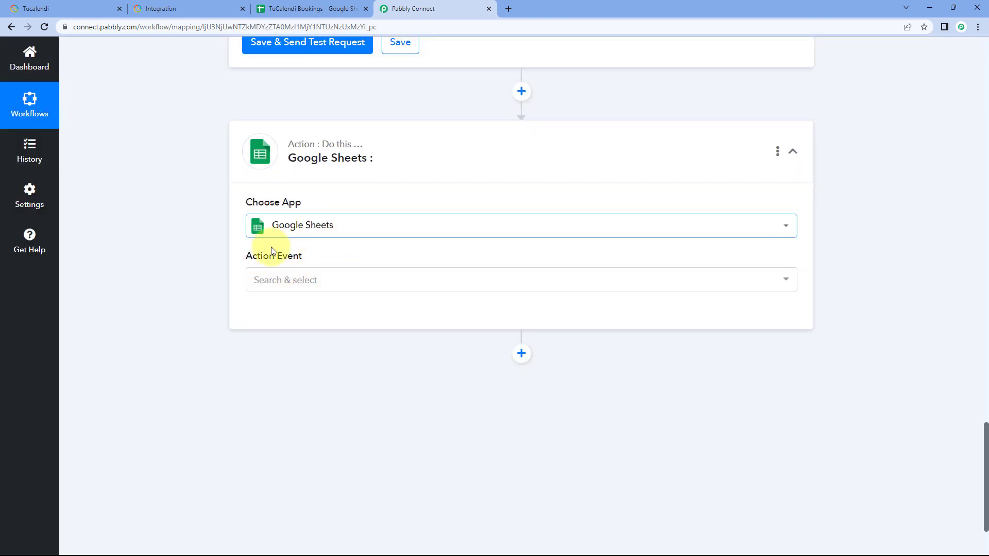
pyautogui.click(338, 279)
pyautogui.scroll(-2, 202, 251)
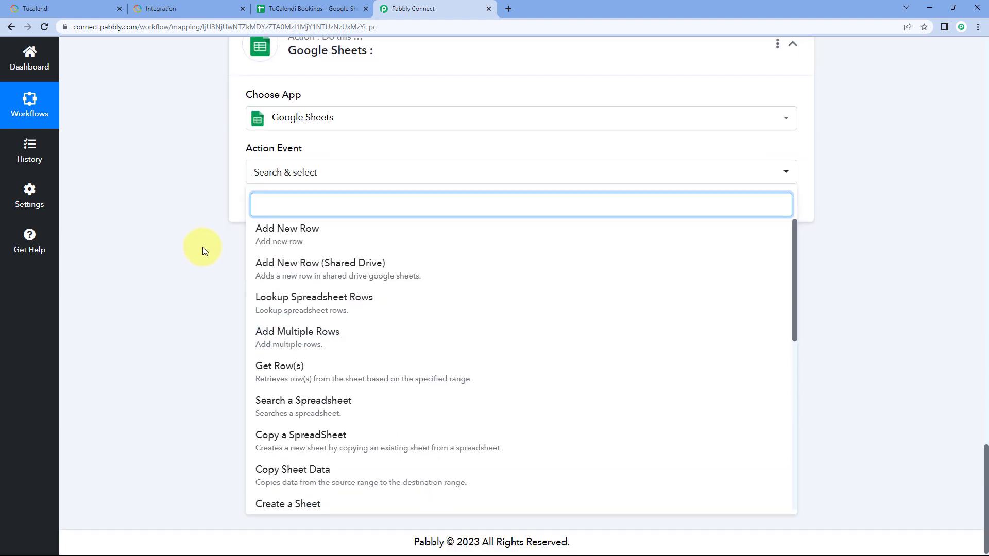
pyautogui.click(314, 235)
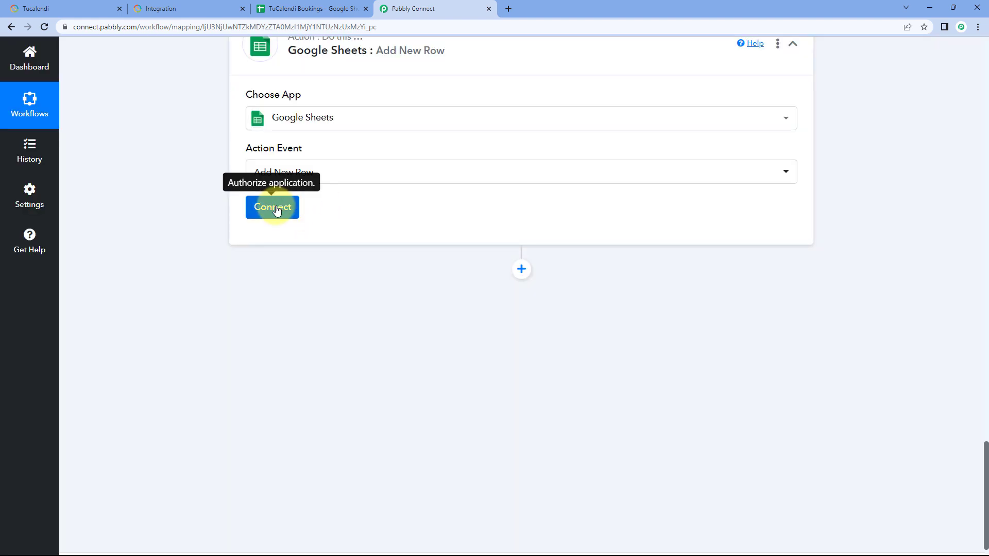
# Step: Add a new Google Sheets connection, signing in with the Google account and granting Pabbly Connect Sheets access
pyautogui.click(276, 208)
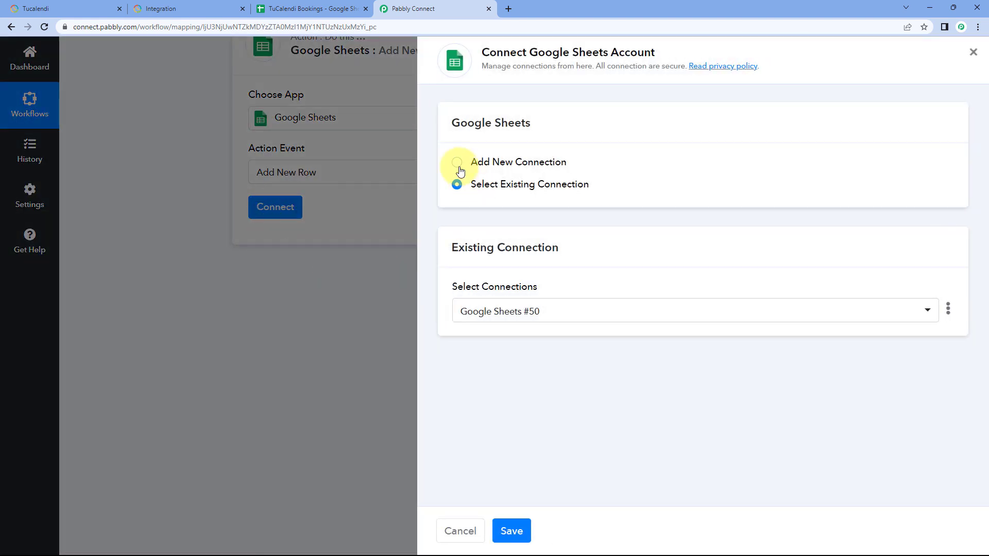
pyautogui.click(458, 165)
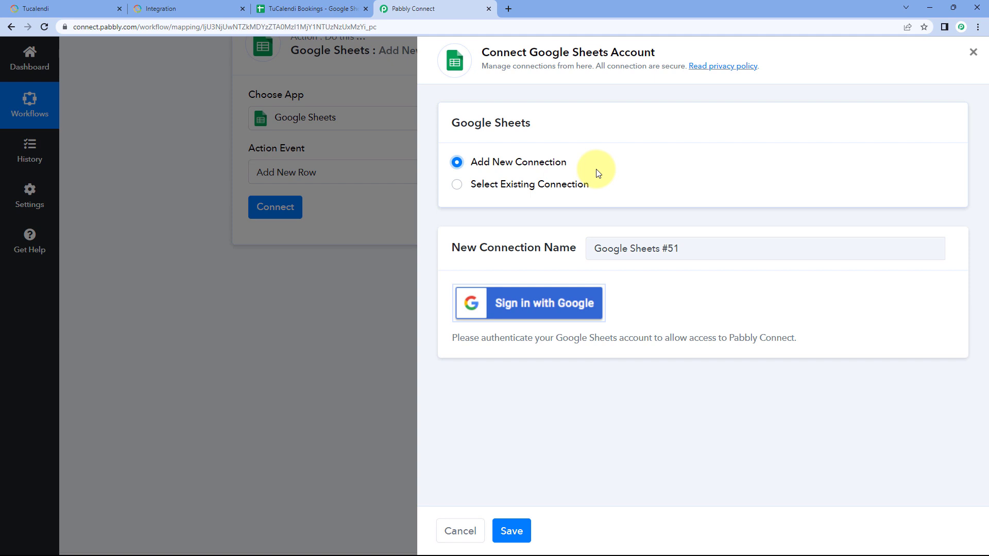
pyautogui.click(538, 311)
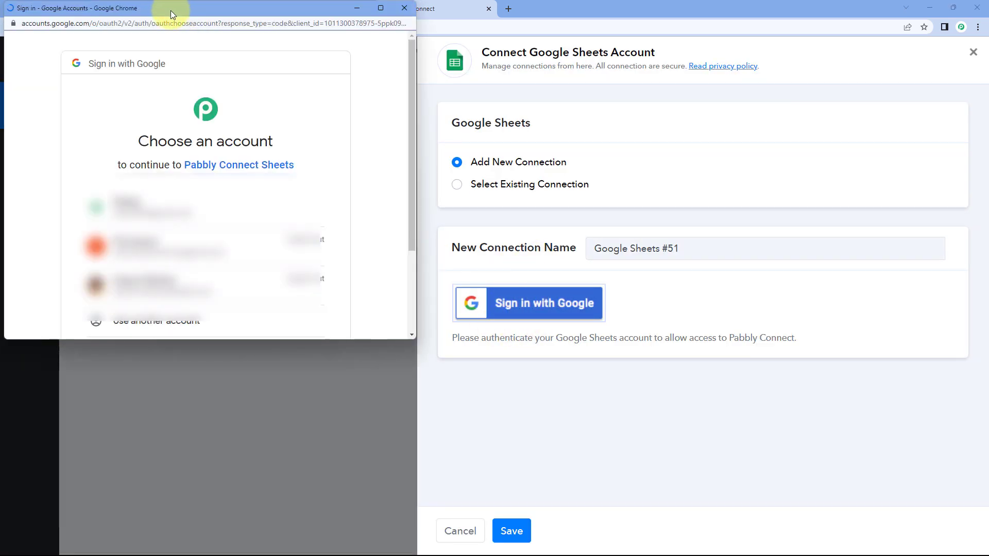
pyautogui.moveTo(171, 11); pyautogui.dragTo(171, 31)
pyautogui.click(318, 12)
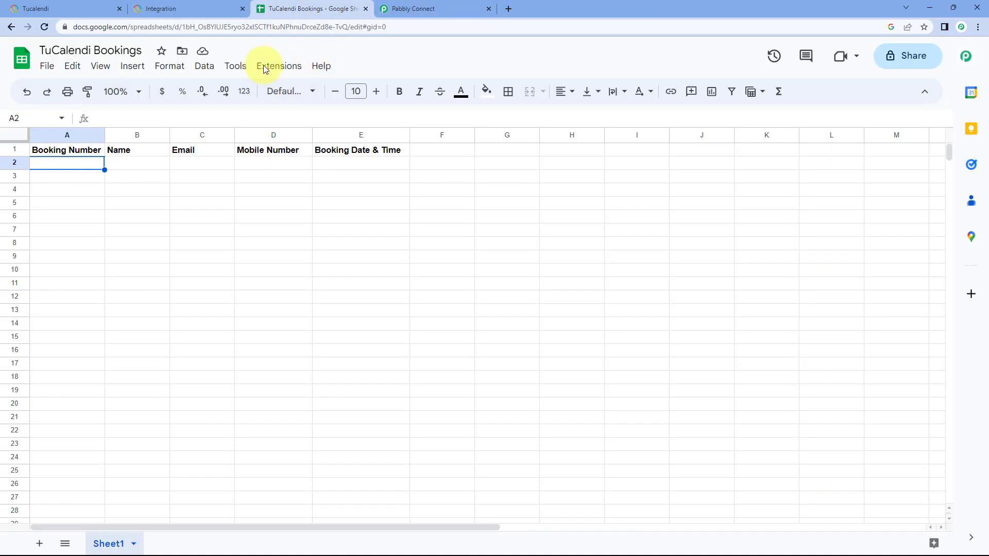
pyautogui.click(423, 10)
pyautogui.hotkey('alt', 'Tab')
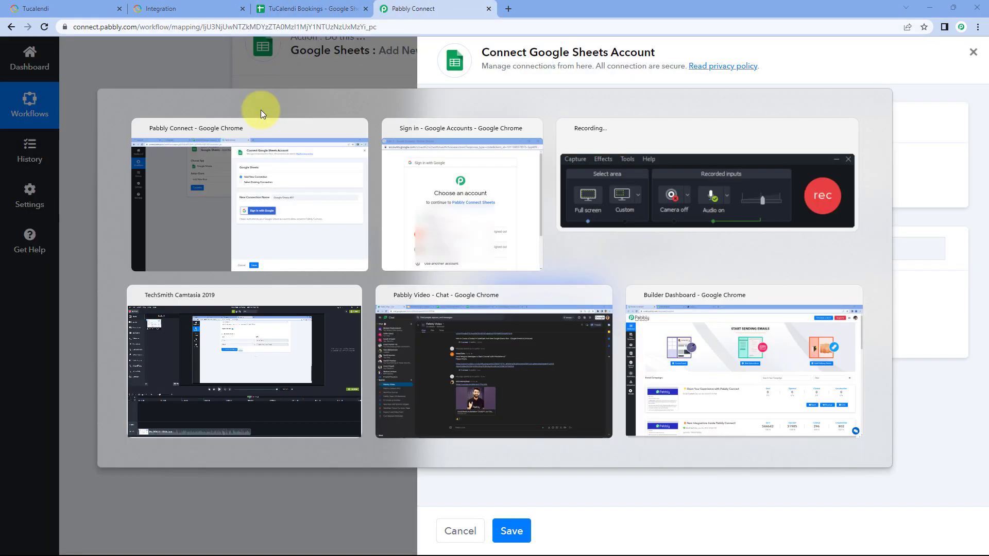
pyautogui.click(221, 223)
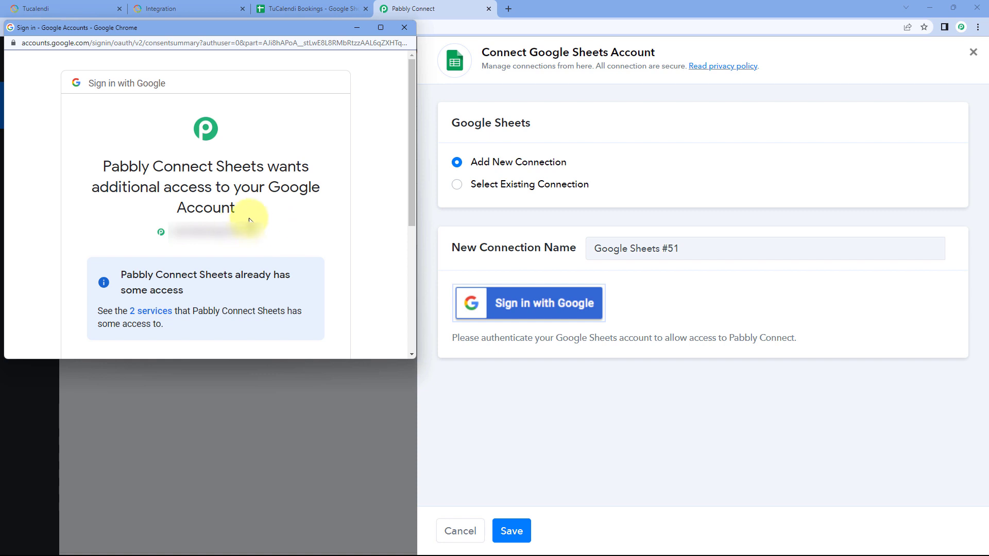
pyautogui.scroll(-4, 253, 226)
pyautogui.click(264, 289)
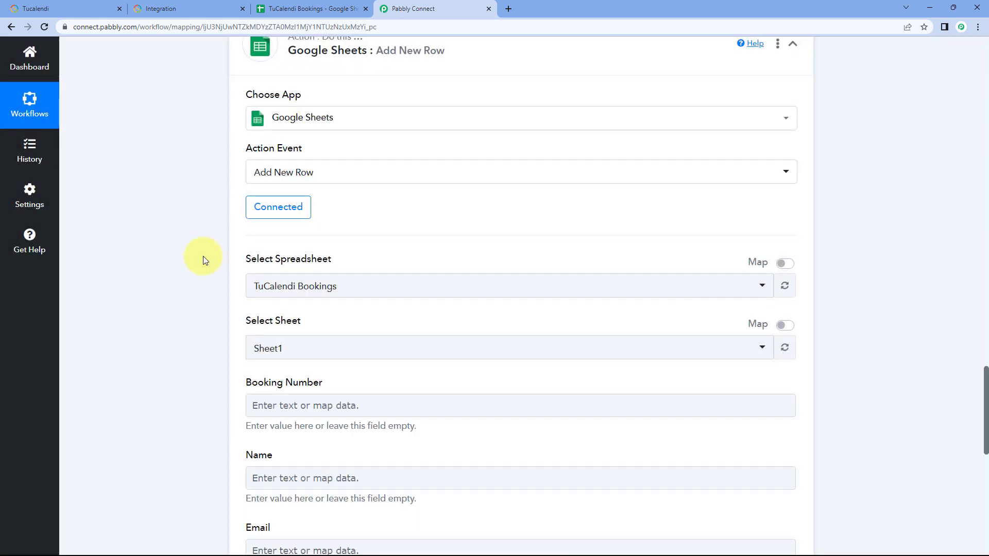
# Step: Select TuCalendi Bookings as the spreadsheet for the new row, checking it against the open Google Sheets file
pyautogui.scroll(-1, 203, 272)
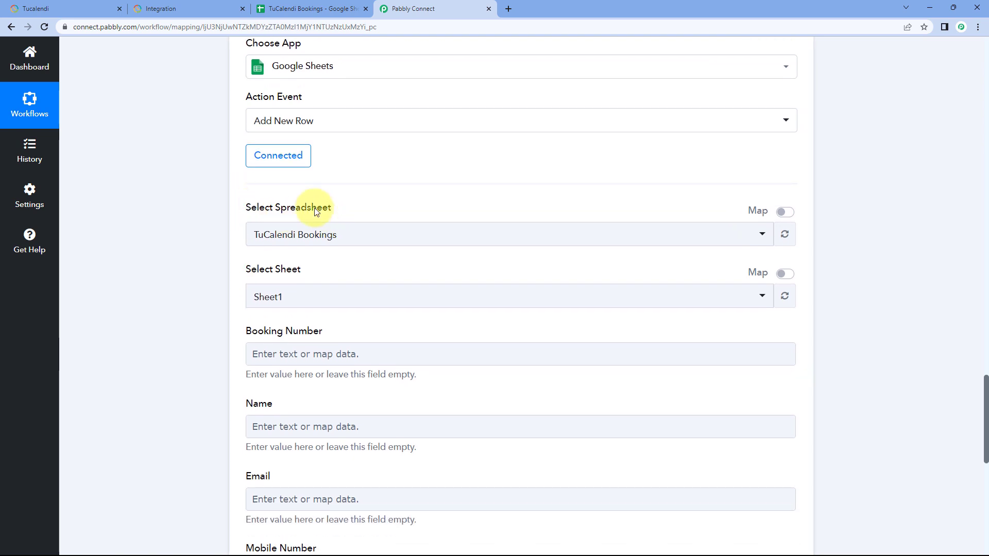
pyautogui.click(392, 237)
pyautogui.scroll(-4, 191, 246)
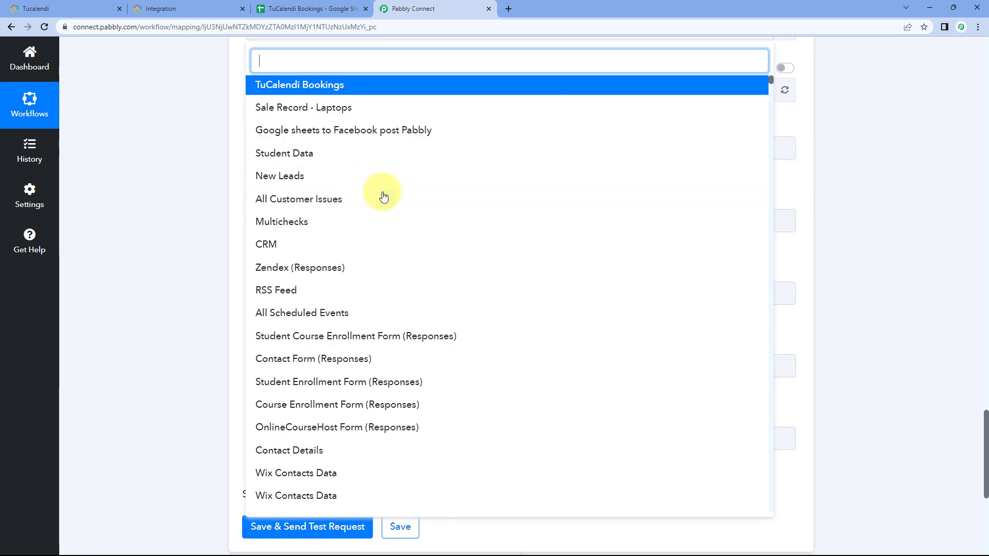
pyautogui.scroll(-2, 391, 200)
pyautogui.scroll(-7, 390, 201)
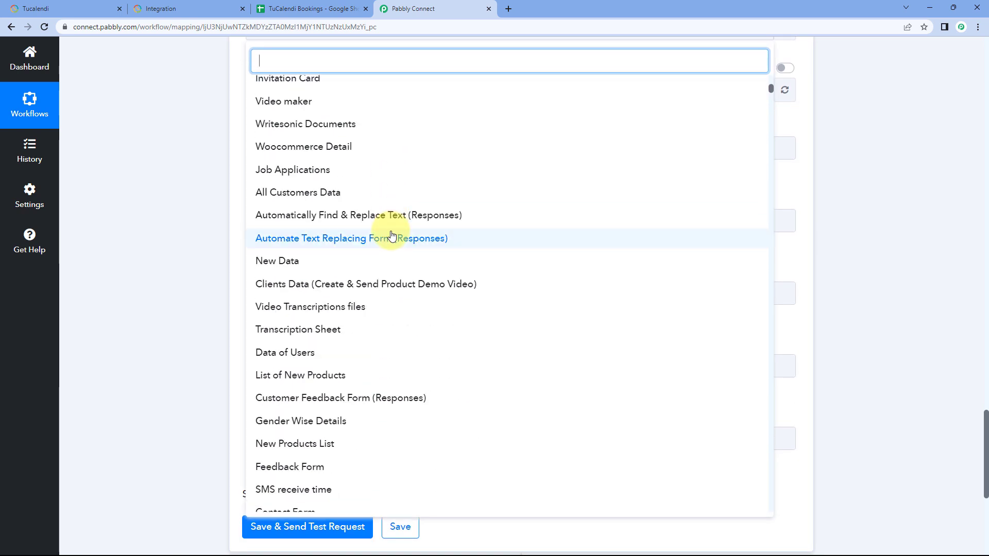
pyautogui.scroll(2, 392, 235)
pyautogui.scroll(7, 391, 235)
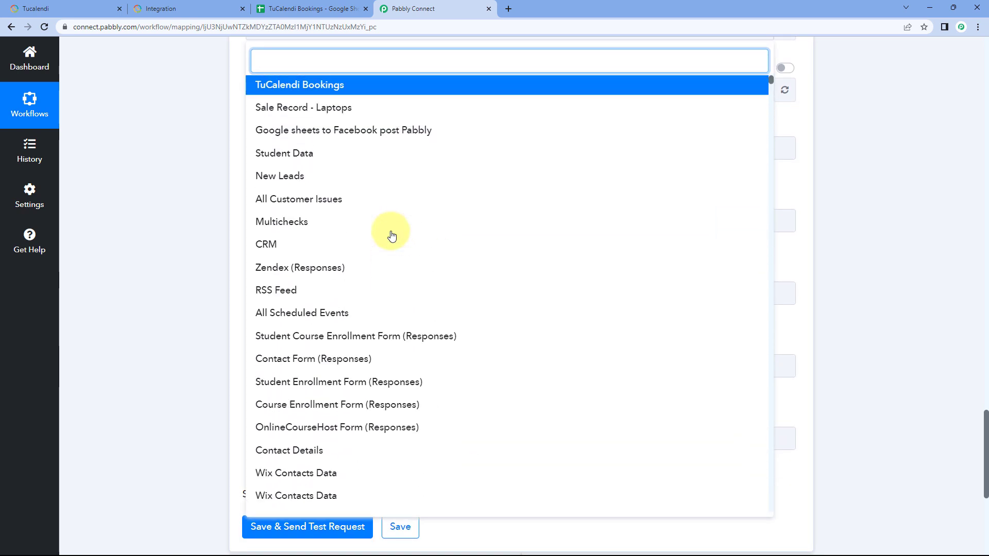
pyautogui.scroll(2, 340, 239)
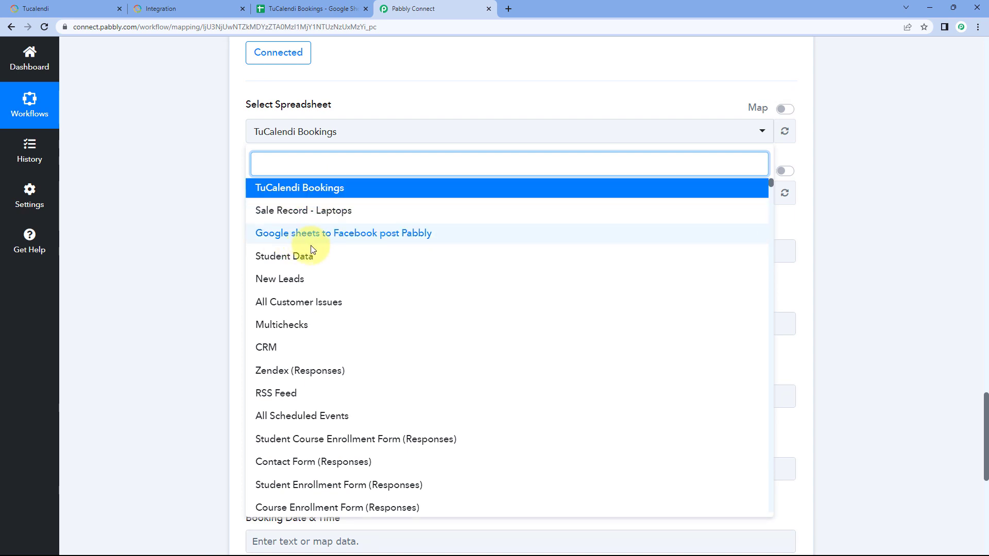
pyautogui.click(293, 7)
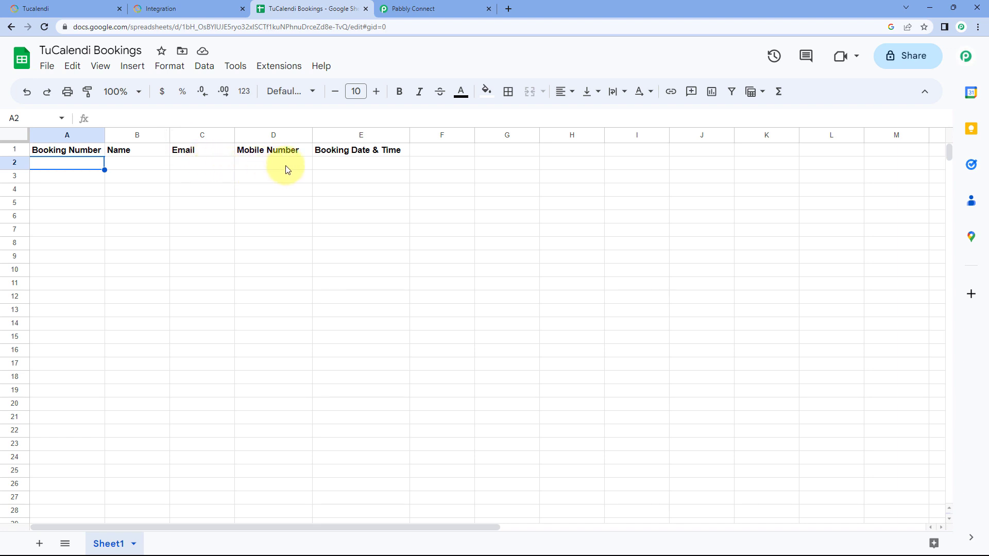
pyautogui.click(433, 7)
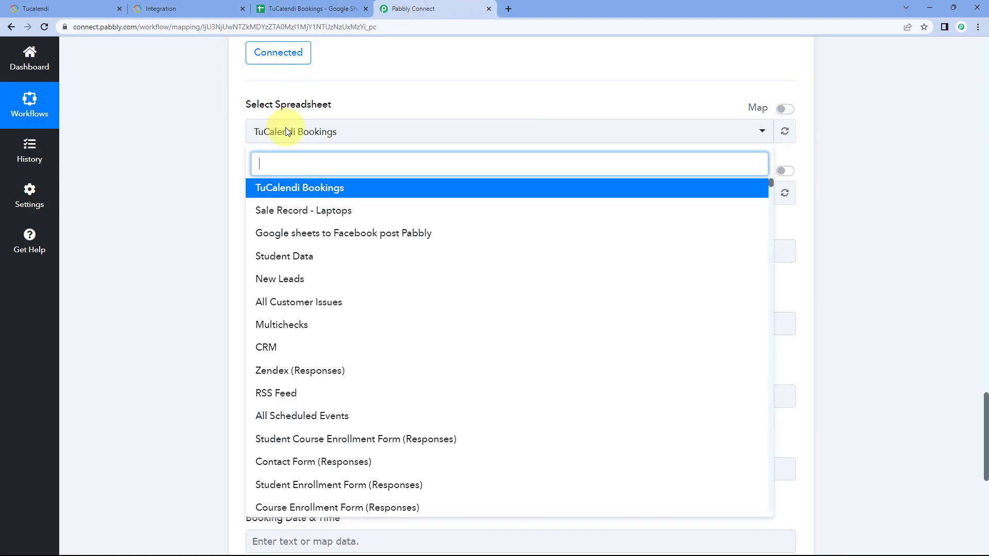
pyautogui.click(299, 188)
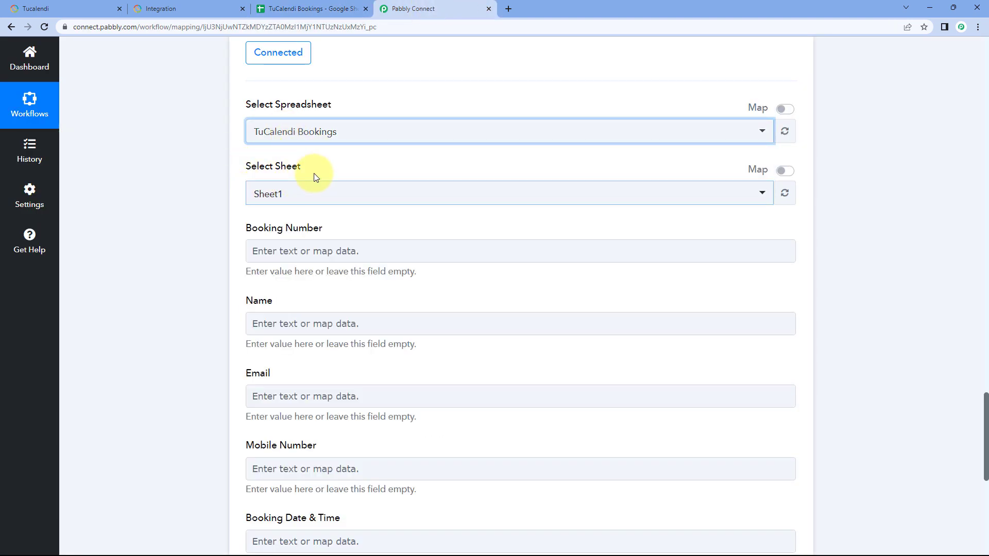
# Step: Check the sheet name in the Google Sheets file and select Sheet1 as the target sheet in Pabbly Connect
pyautogui.click(294, 6)
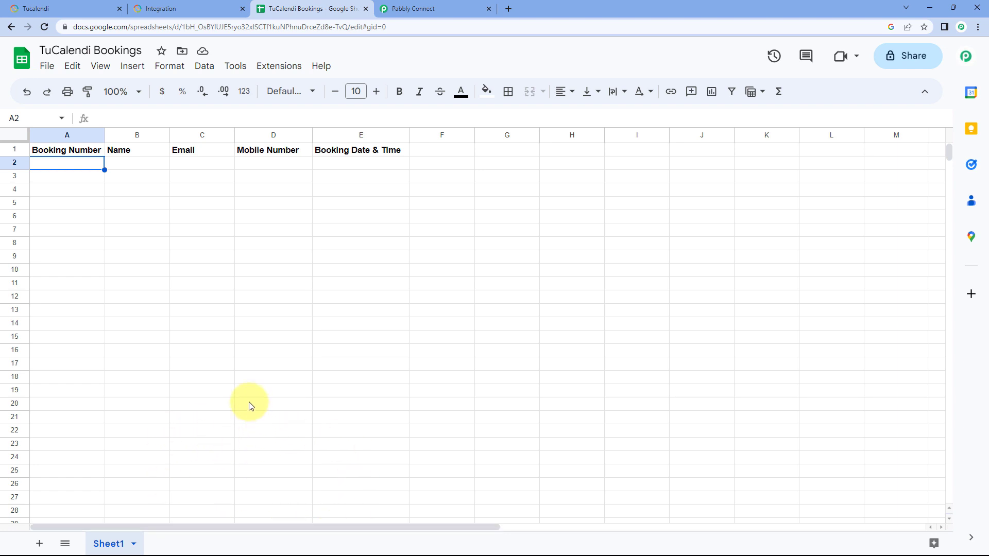
pyautogui.click(426, 6)
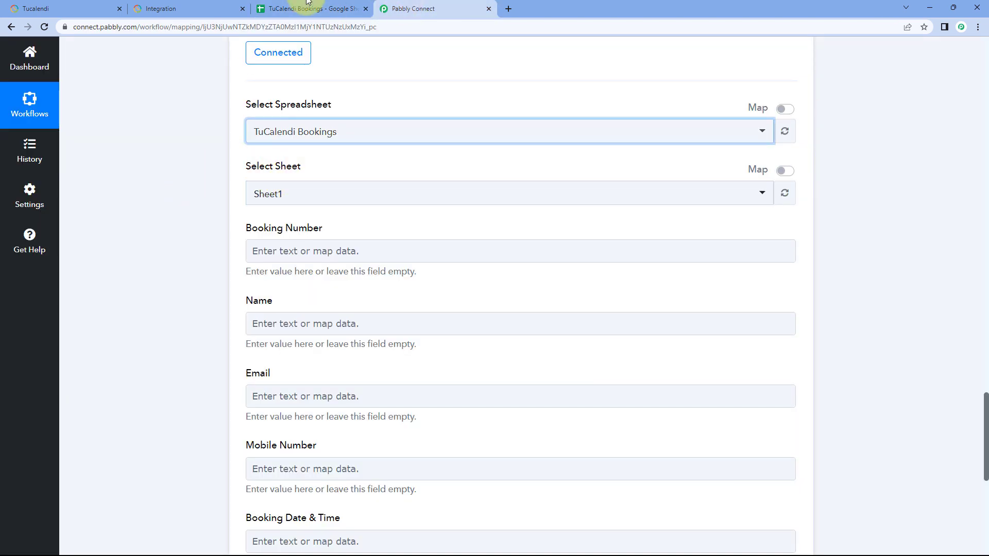
pyautogui.click(304, 7)
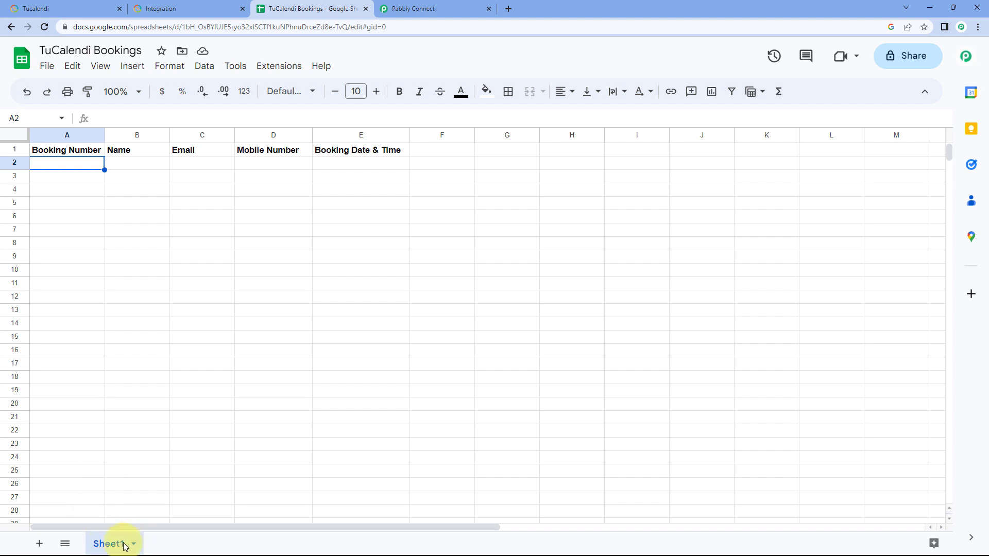
pyautogui.click(455, 5)
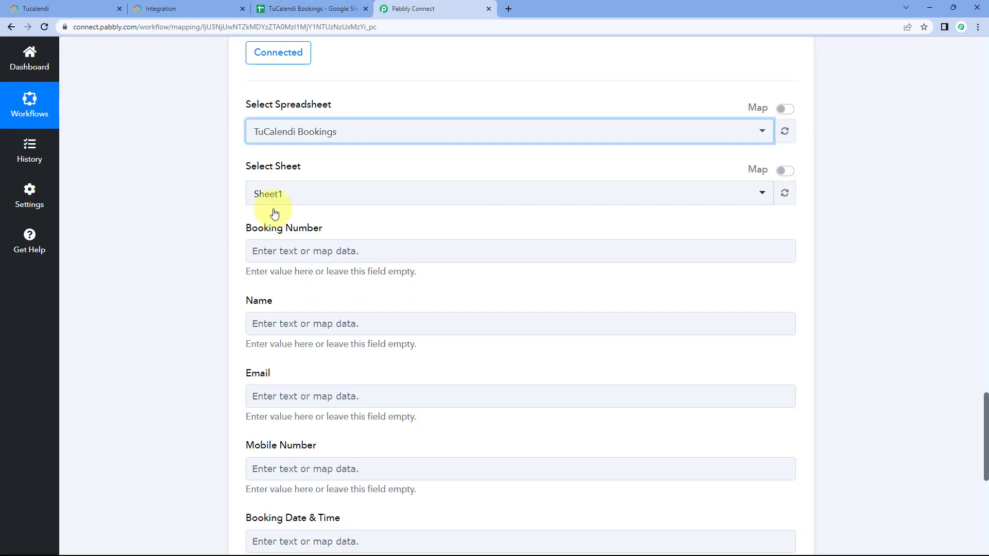
pyautogui.click(309, 194)
pyautogui.click(276, 254)
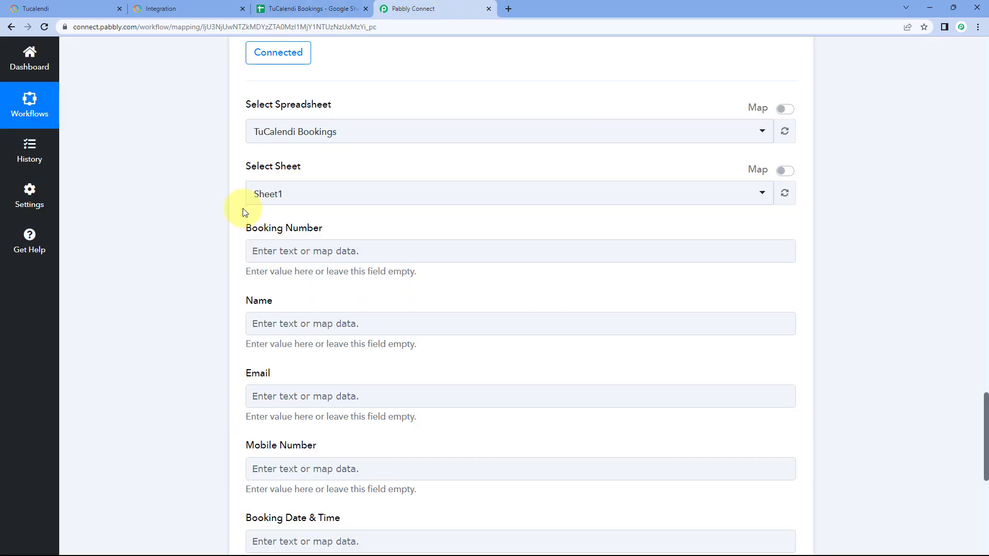
# Step: Compare the Google Sheets action's mapping fields with the column headers in the spreadsheet, returning to Pabbly Connect
pyautogui.scroll(-1, 282, 145)
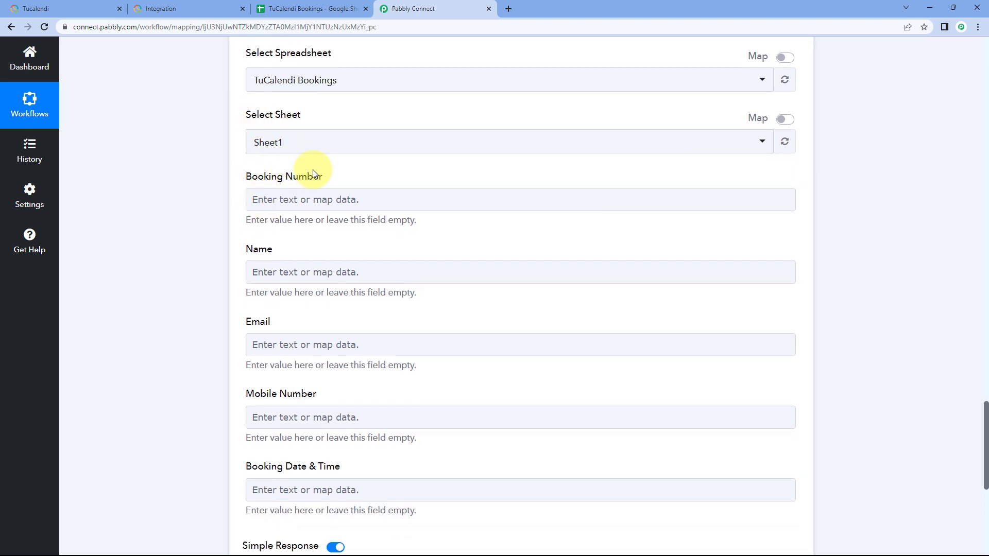
pyautogui.click(293, 6)
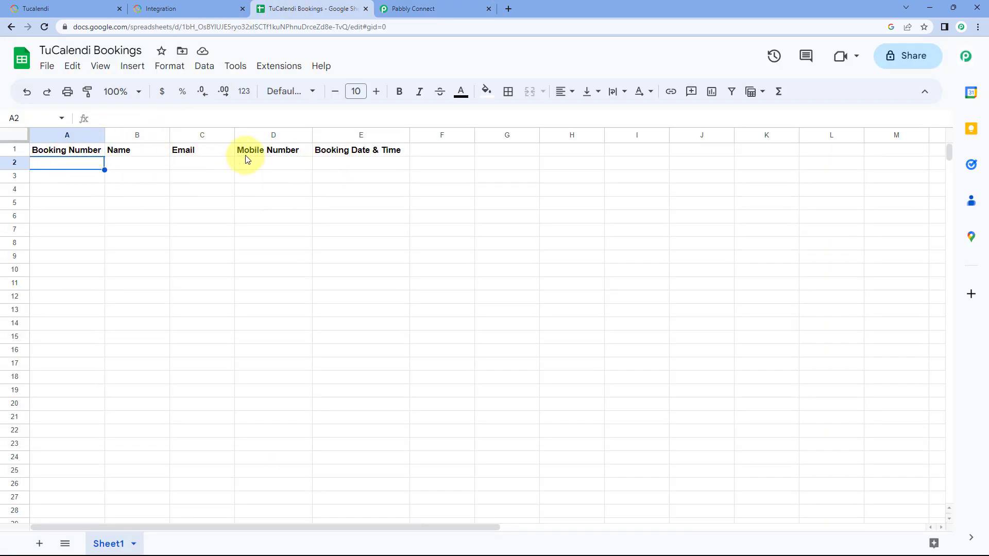
pyautogui.click(456, 8)
pyautogui.scroll(-2, 217, 163)
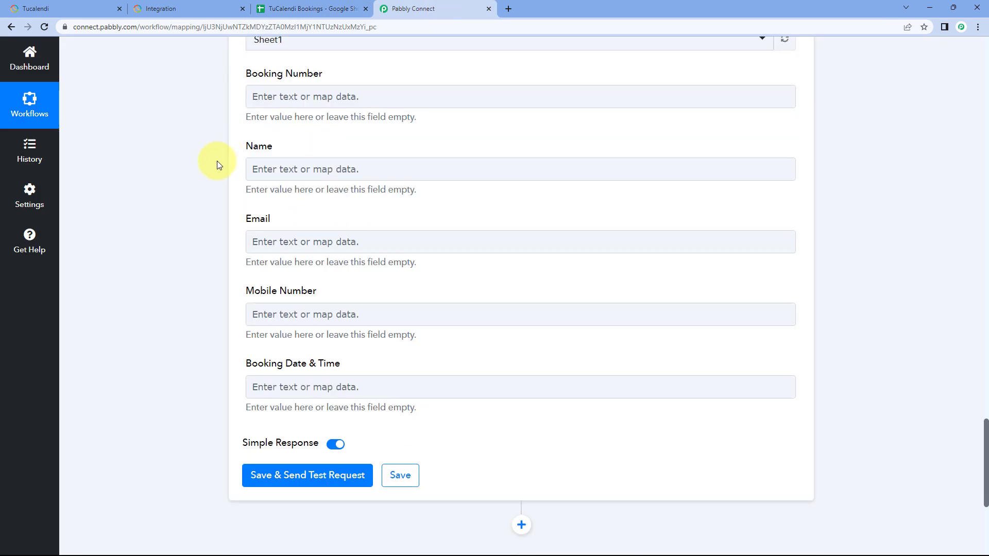
pyautogui.scroll(2, 234, 278)
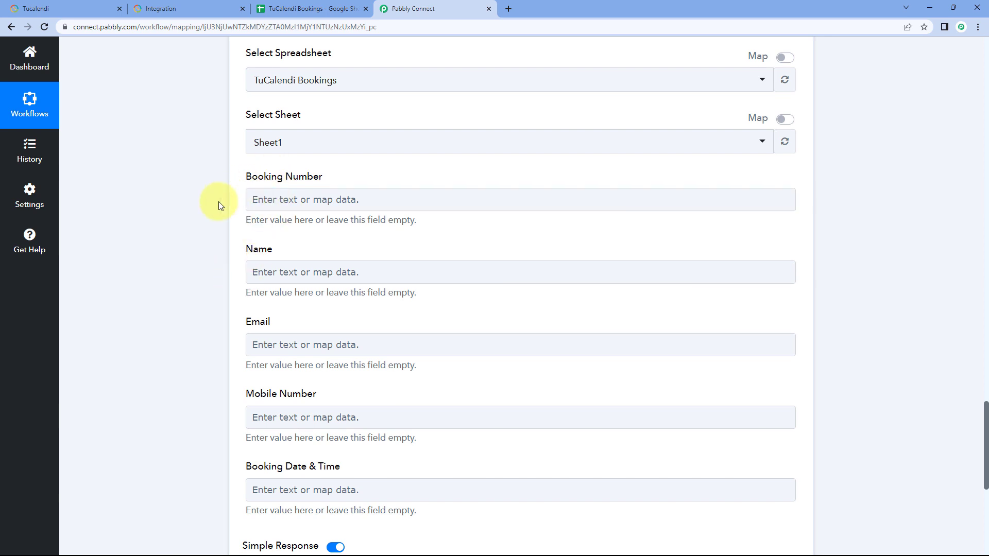
pyautogui.click(283, 207)
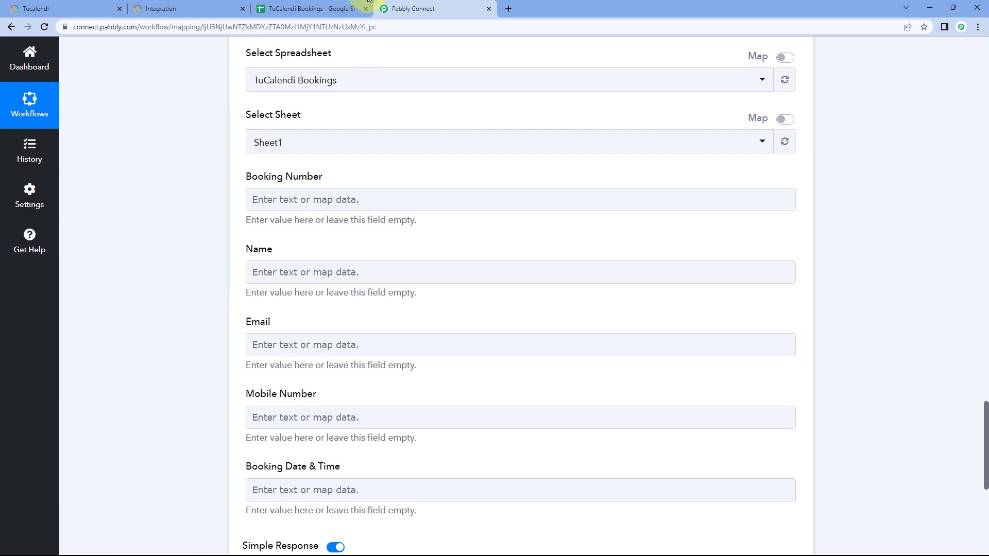
pyautogui.click(298, 8)
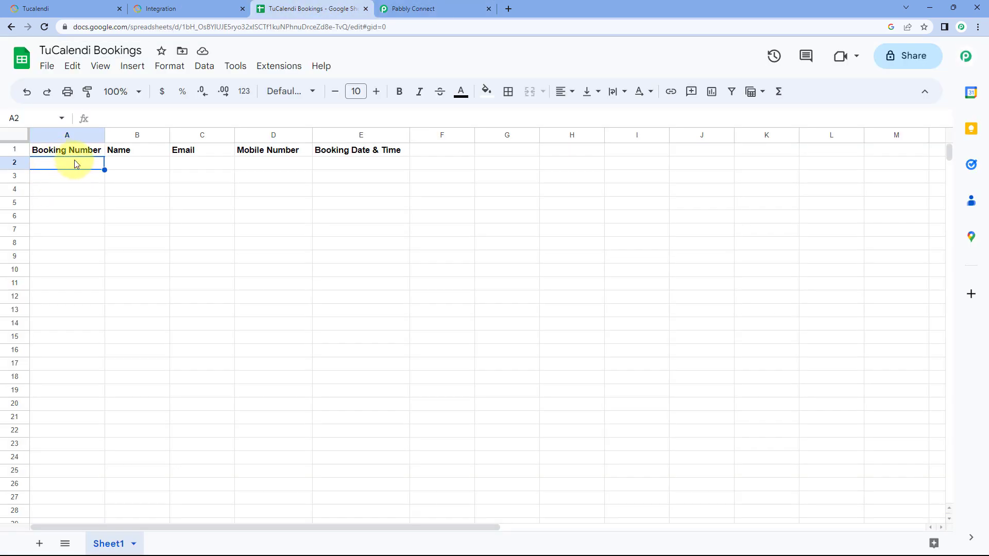
pyautogui.click(396, 7)
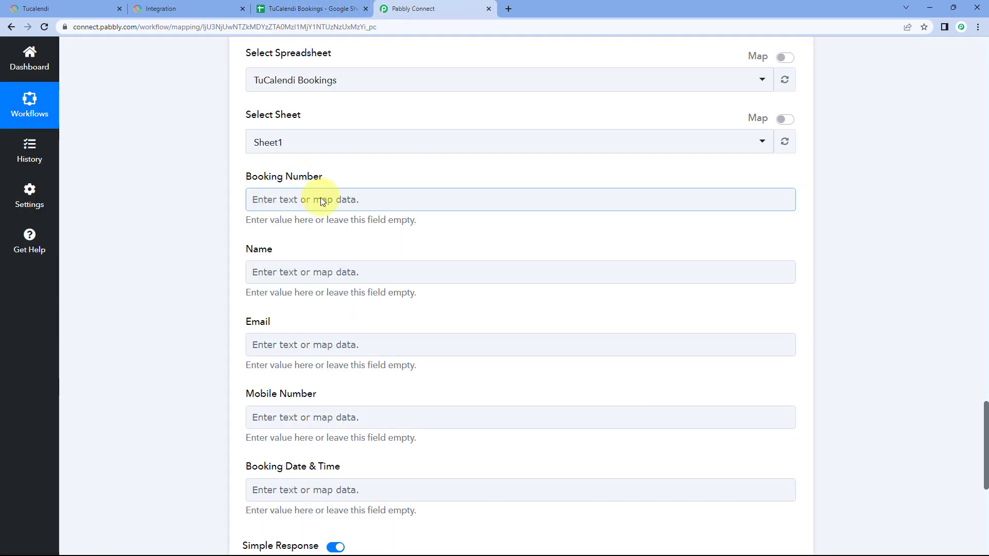
# Step: Review the Booking Number value in the TuCalendi webhook response, returning to the Google Sheets action's fields
pyautogui.scroll(20, 393, 183)
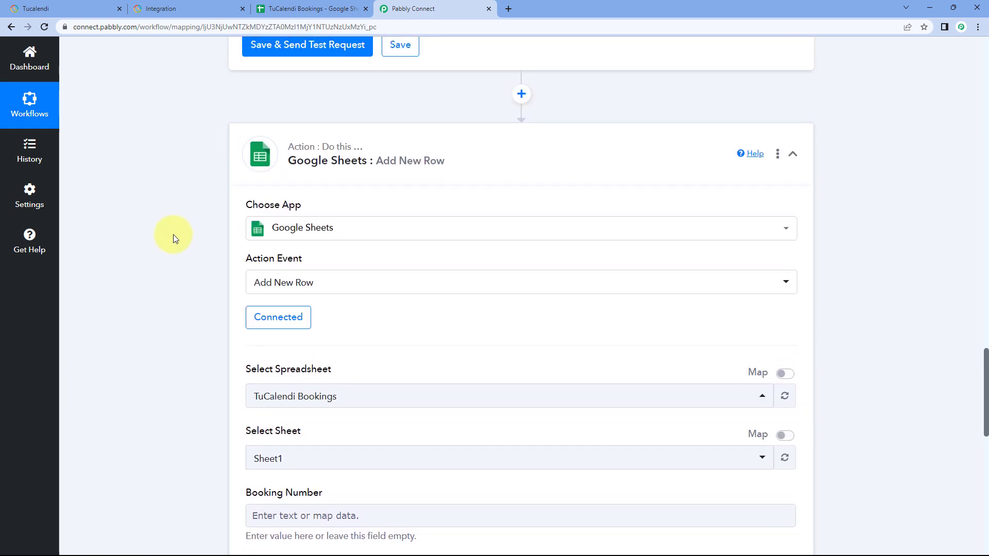
pyautogui.scroll(12, 174, 236)
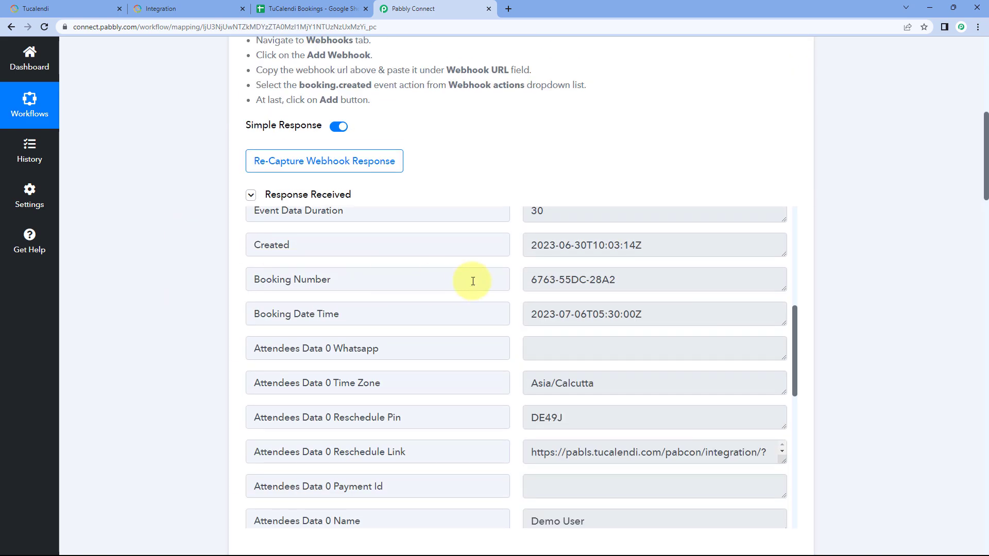
pyautogui.scroll(3, 503, 282)
pyautogui.scroll(-2, 593, 302)
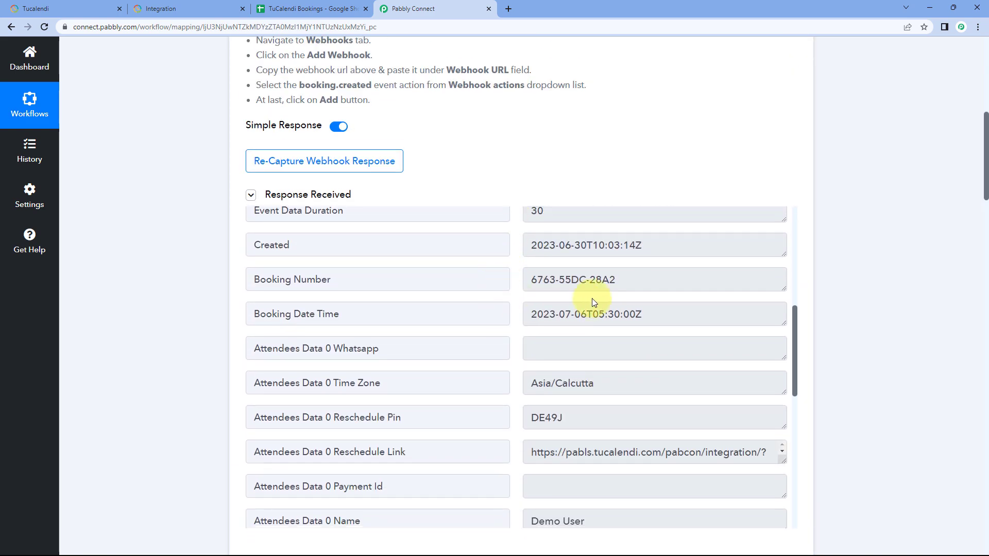
pyautogui.moveTo(627, 285)
pyautogui.mouseDown()
pyautogui.moveTo(516, 289)
pyautogui.moveTo(617, 280)
pyautogui.mouseUp()
pyautogui.click(517, 285)
pyautogui.click(616, 280)
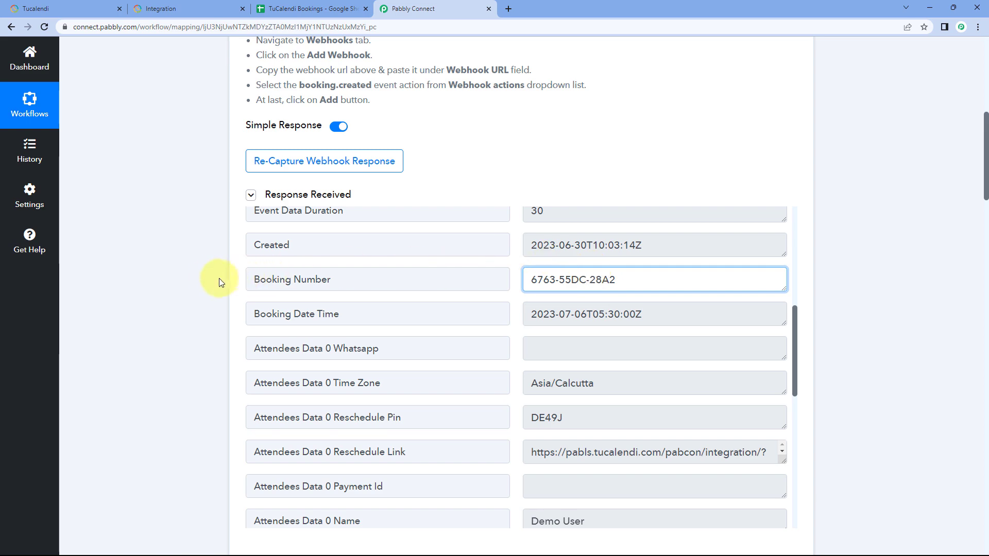
pyautogui.scroll(-15, 210, 278)
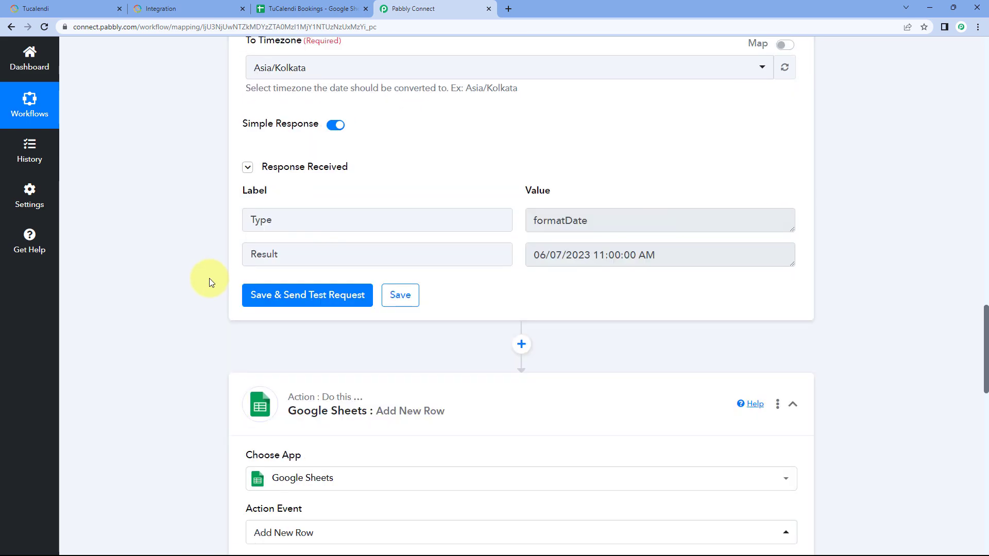
pyautogui.scroll(-12, 209, 278)
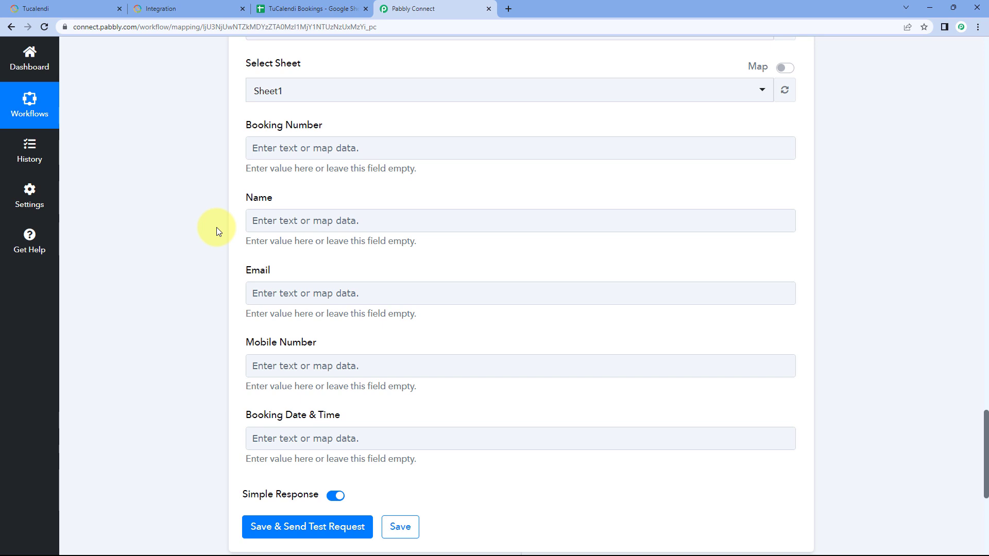
# Step: Map the Booking Number field to Booking Number from the TuCalendi: Booking Created step
pyautogui.click(312, 148)
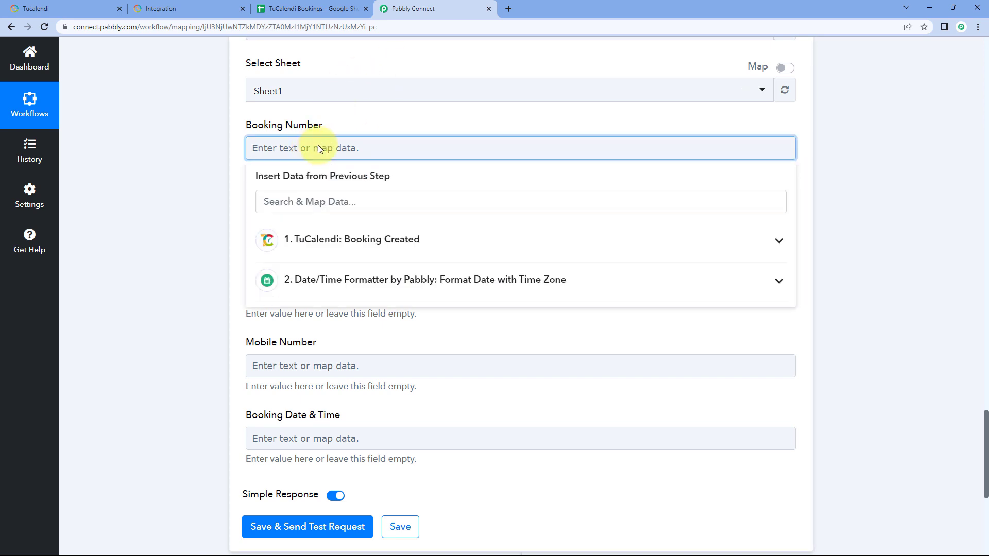
pyautogui.click(359, 247)
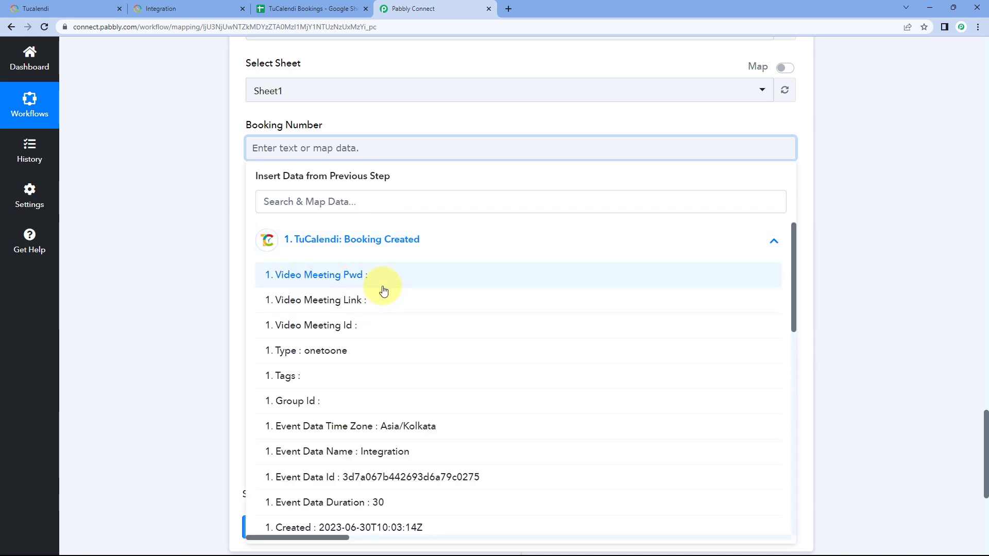
pyautogui.scroll(-4, 380, 287)
pyautogui.click(371, 355)
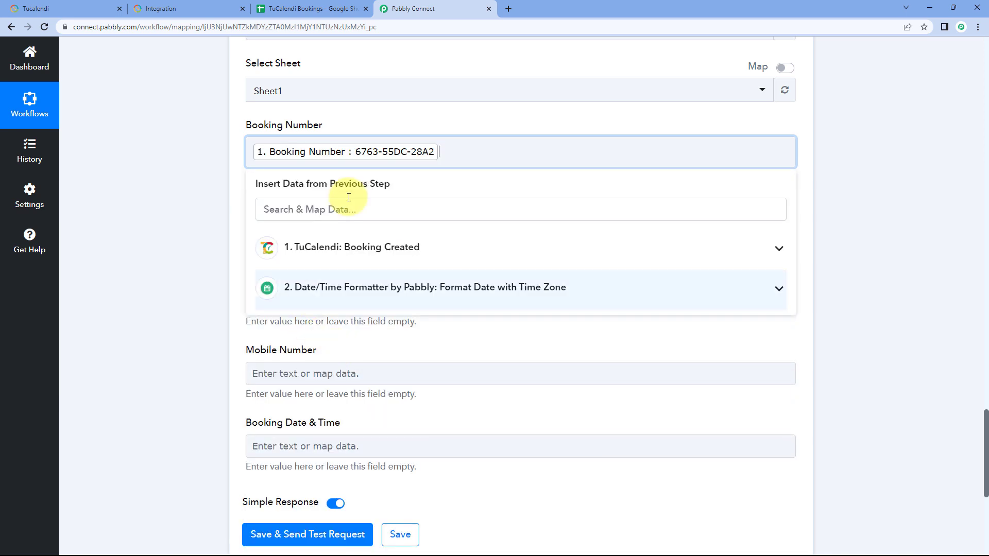
pyautogui.click(410, 107)
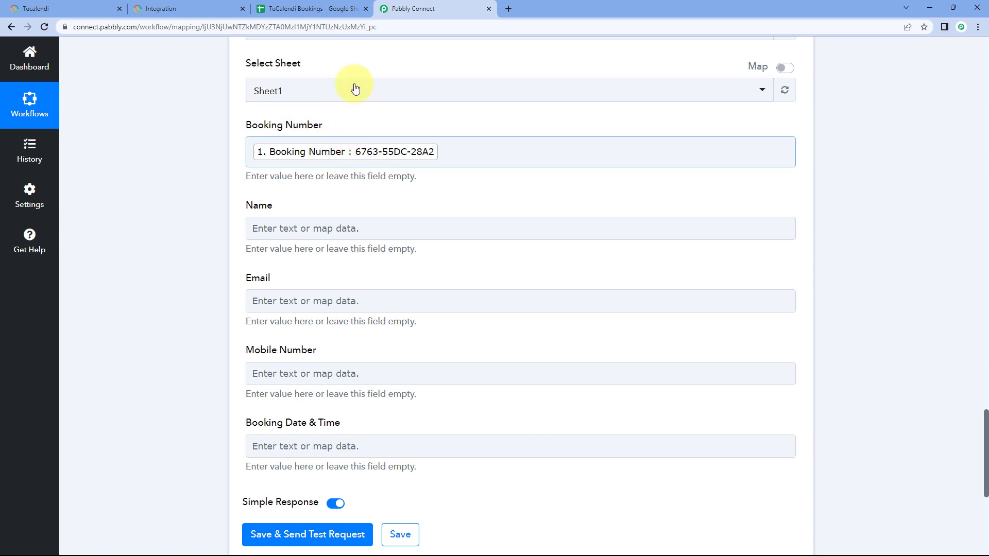
# Step: Check the confirmation ID on the TuCalendi booking page and the spreadsheet's columns, returning to Pabbly Connect
pyautogui.click(198, 7)
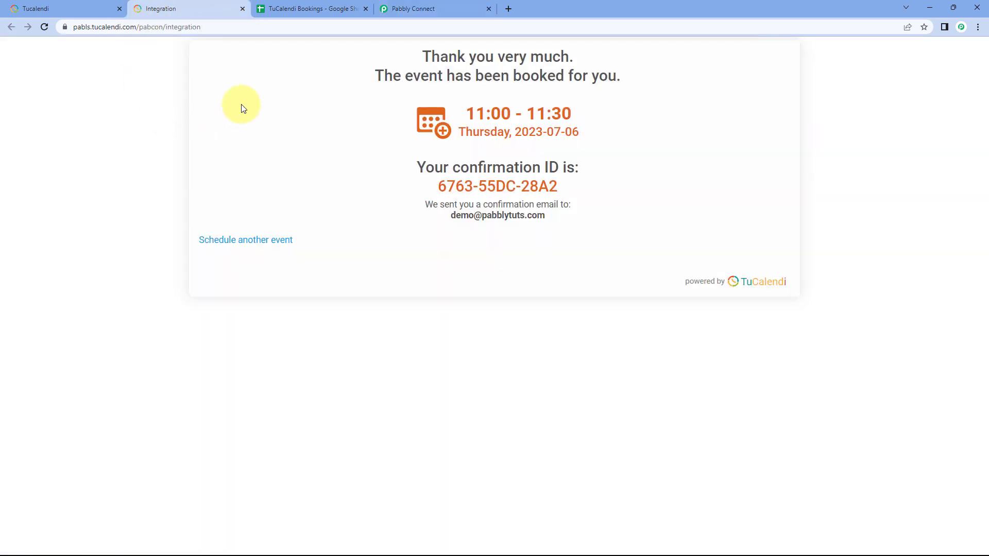
pyautogui.click(284, 8)
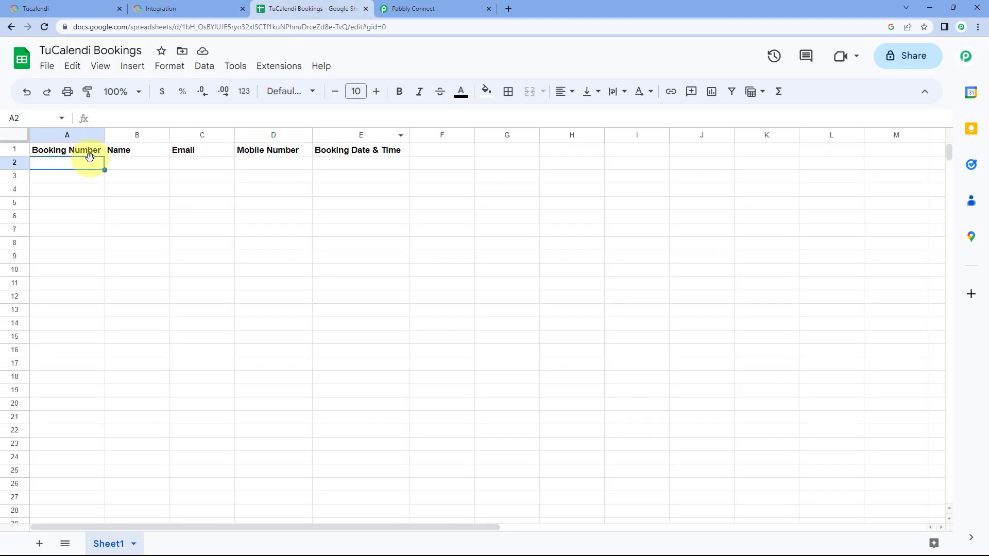
pyautogui.click(419, 7)
# Step: Map the Name field to Attendees Data 0 Name from the TuCalendi: Booking Created step
pyautogui.scroll(-2, 187, 154)
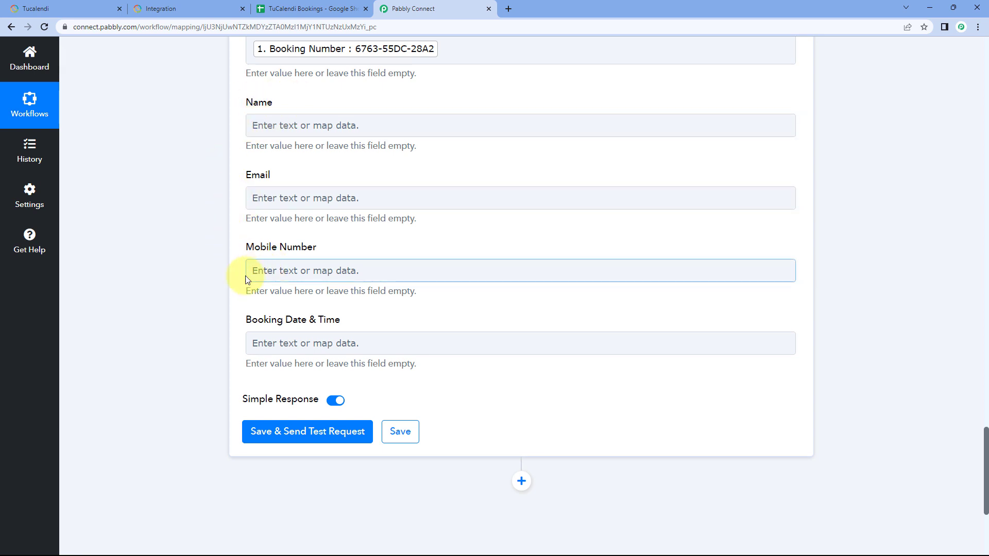
pyautogui.click(317, 126)
pyautogui.scroll(-10, 347, 276)
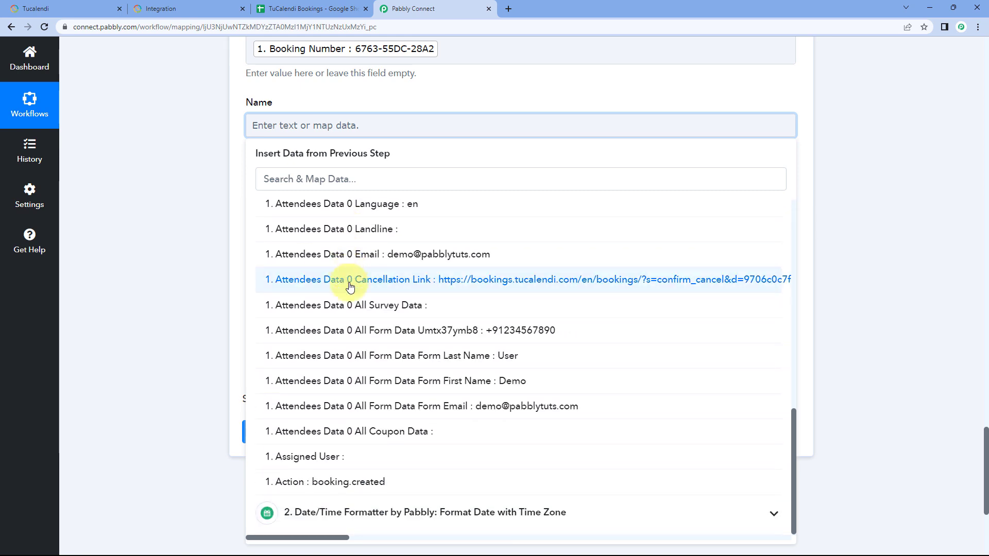
pyautogui.scroll(3, 363, 330)
pyautogui.scroll(2, 377, 343)
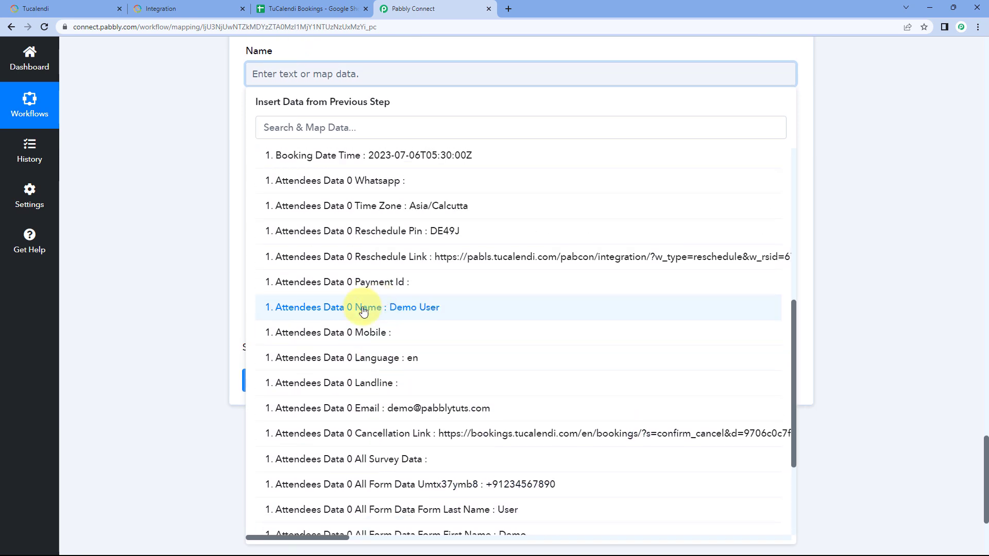
pyautogui.click(357, 311)
pyautogui.click(154, 136)
# Step: Map the Email field to Attendees Data 0 Email from the TuCalendi: Booking Created step
pyautogui.click(324, 149)
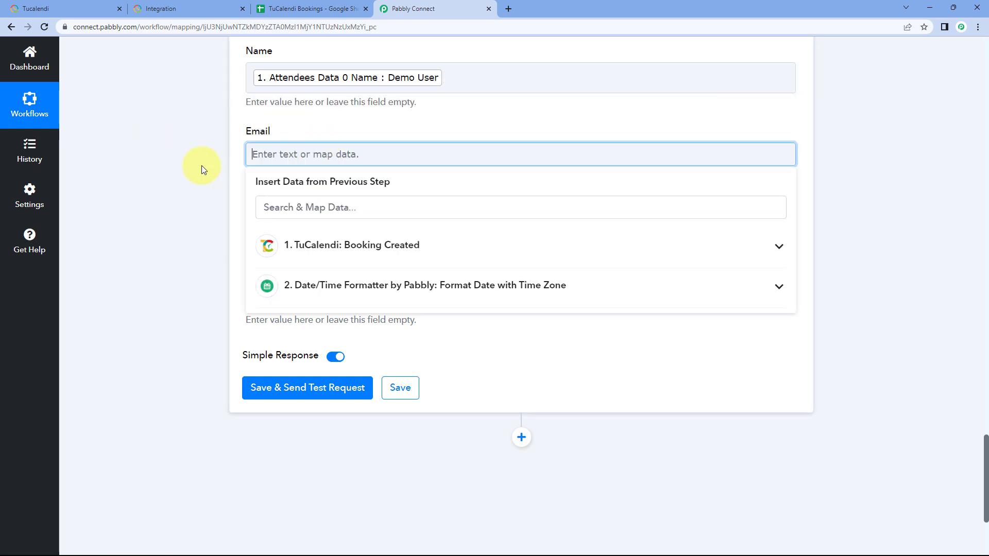
pyautogui.scroll(-2, 258, 175)
pyautogui.click(329, 143)
pyautogui.scroll(-8, 350, 206)
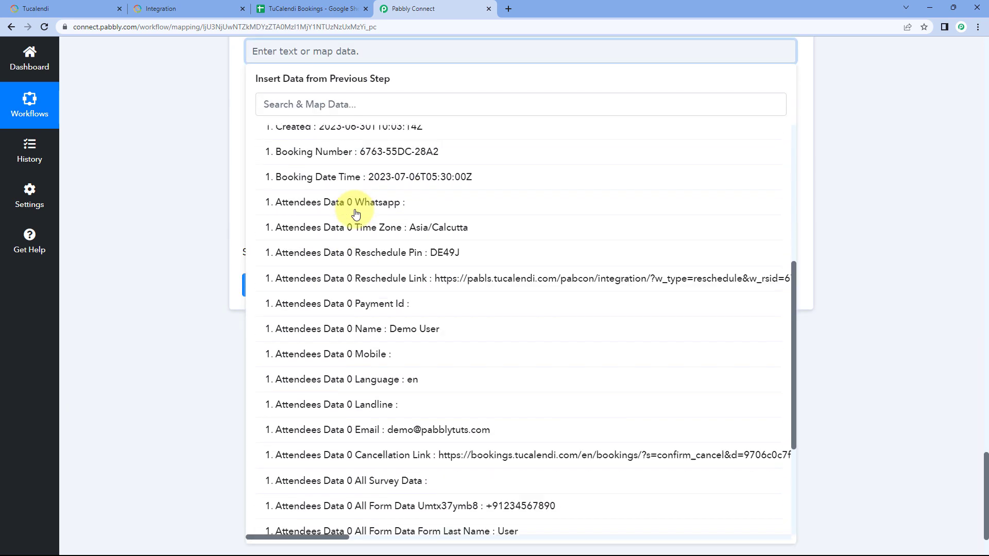
pyautogui.scroll(-1, 356, 214)
pyautogui.click(409, 269)
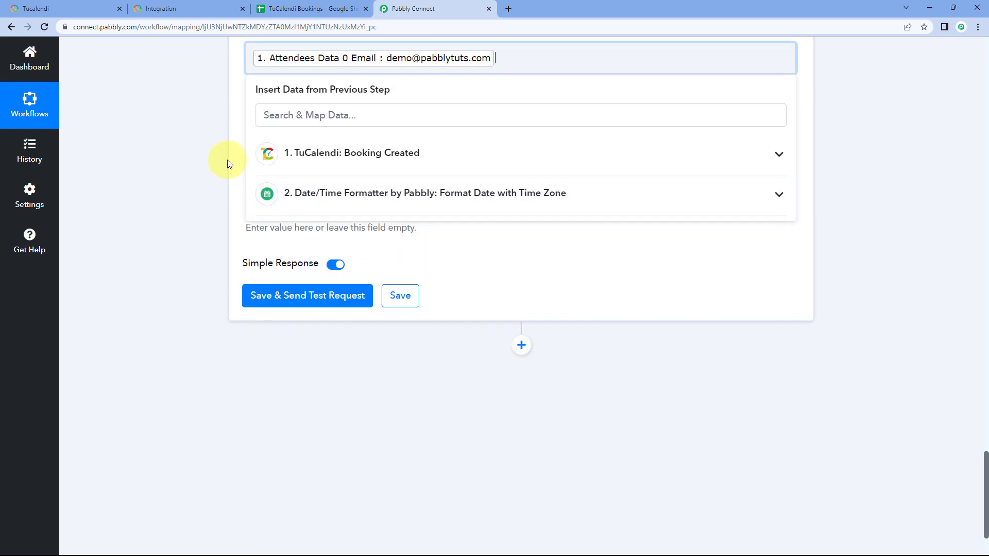
pyautogui.click(199, 174)
# Step: Map the Mobile Number field to Attendees Data 0 All Form Data Umtx37ymb8 from the TuCalendi: Booking Created step
pyautogui.scroll(-2, 206, 180)
pyautogui.click(317, 132)
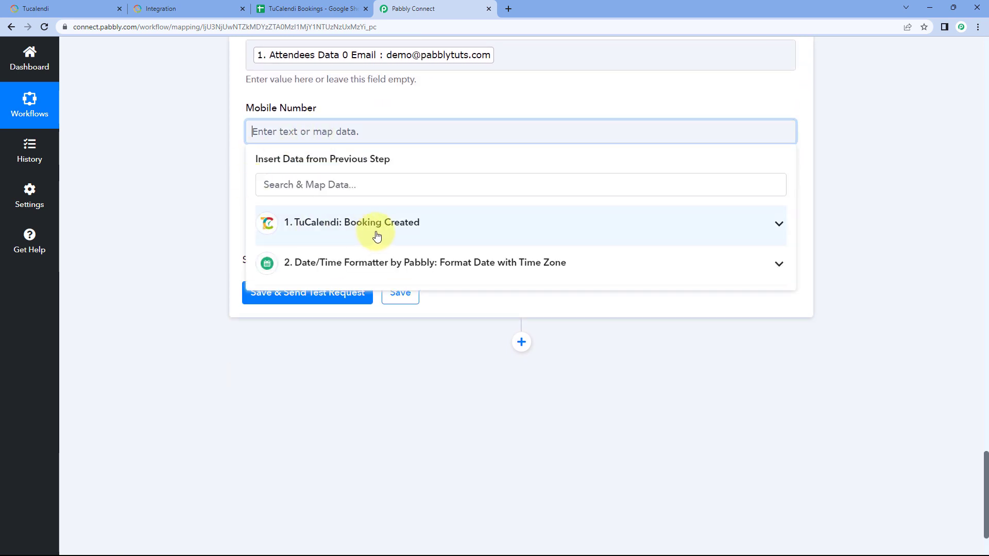
pyautogui.click(343, 225)
pyautogui.scroll(-6, 347, 241)
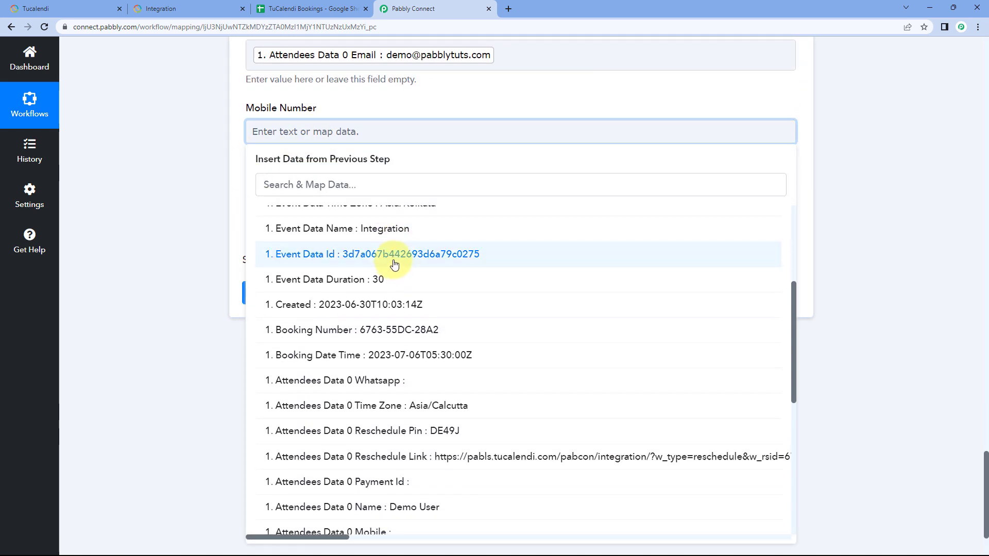
pyautogui.scroll(-5, 395, 264)
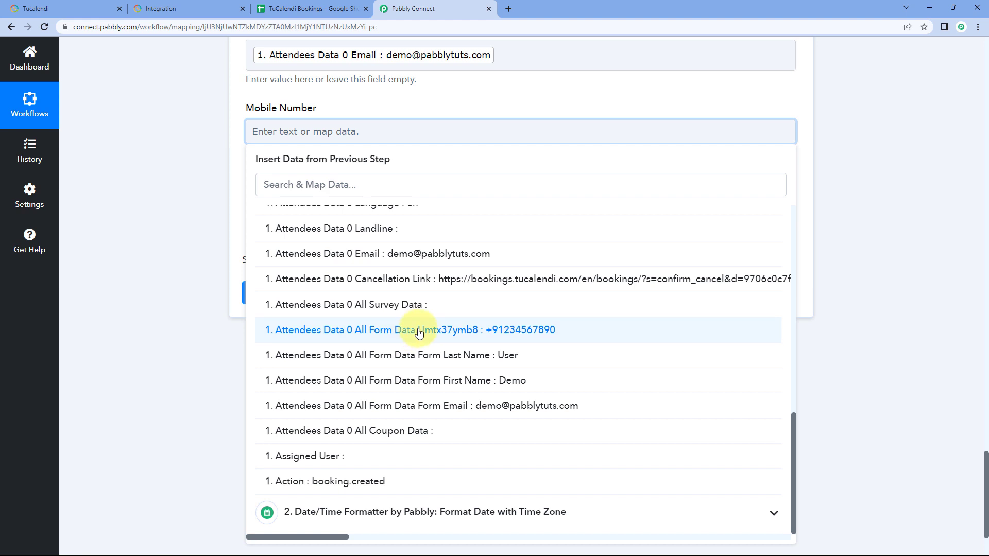
pyautogui.click(368, 326)
pyautogui.click(224, 155)
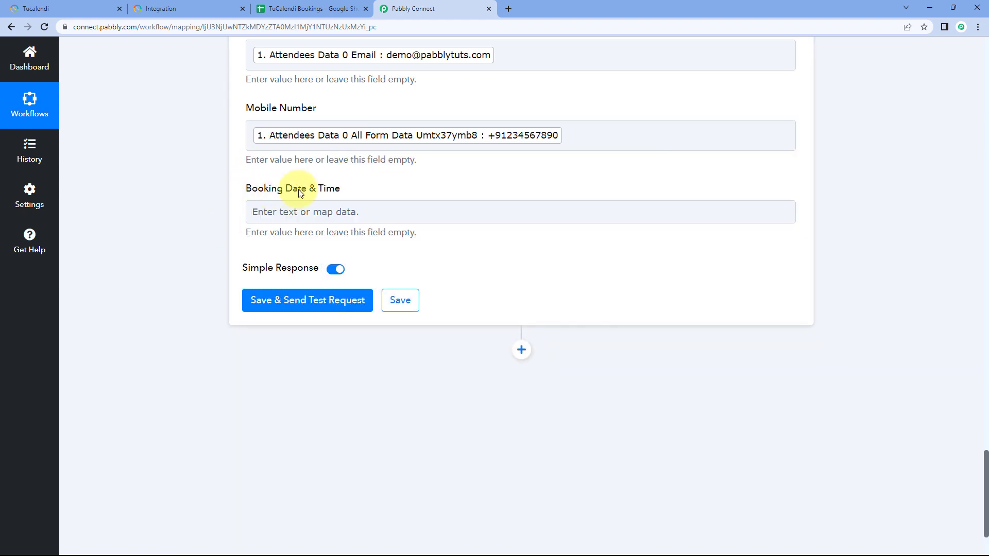
# Step: Check the Date/Time Formatter's Result value, and map the Booking Date & Time field to Result from the Format Date with Time Zone step
pyautogui.scroll(15, 539, 186)
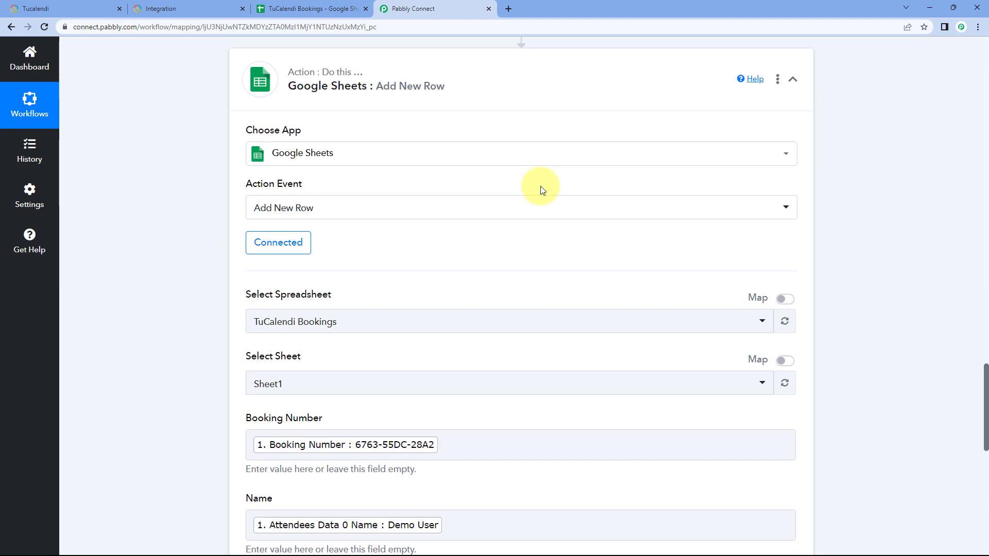
pyautogui.moveTo(669, 204); pyautogui.dragTo(532, 211)
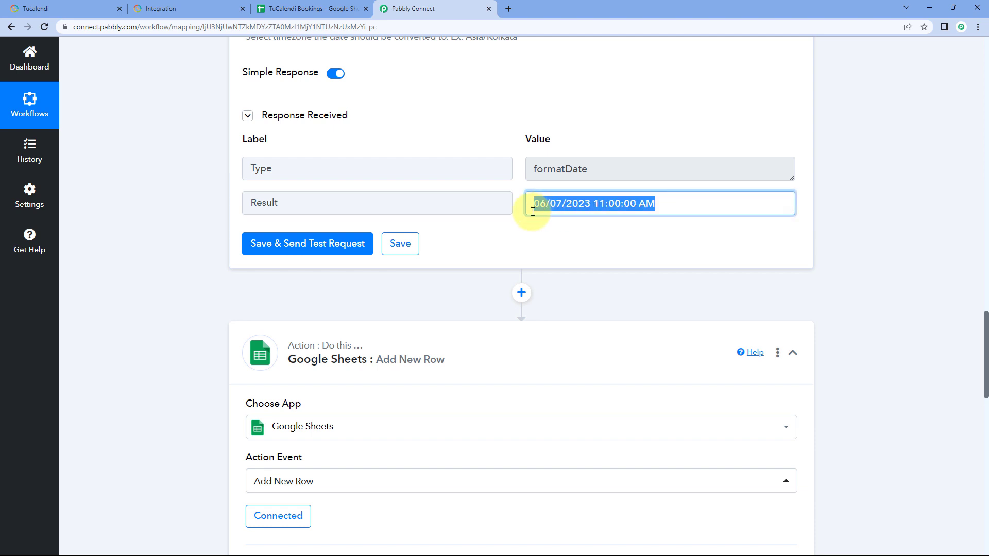
pyautogui.click(521, 208)
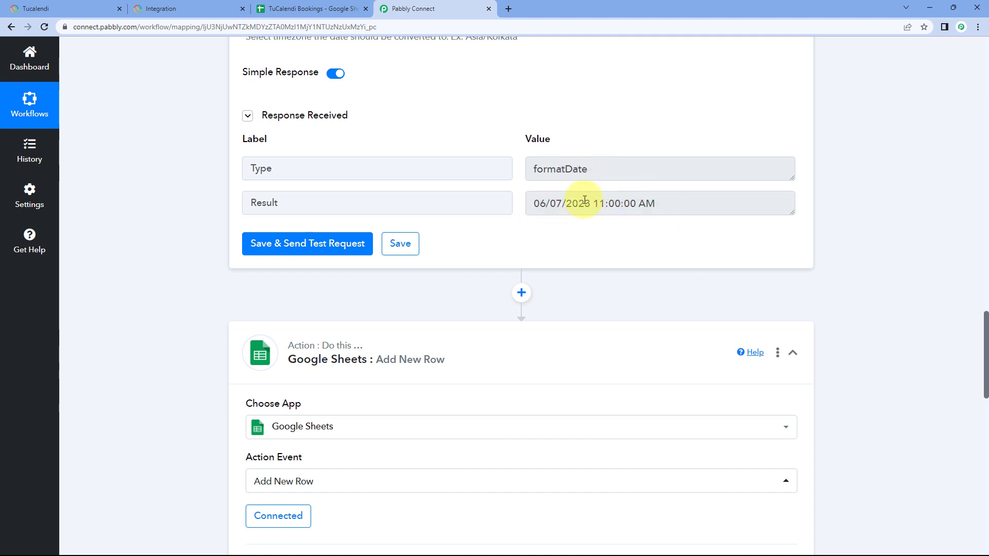
pyautogui.moveTo(668, 205); pyautogui.dragTo(526, 205)
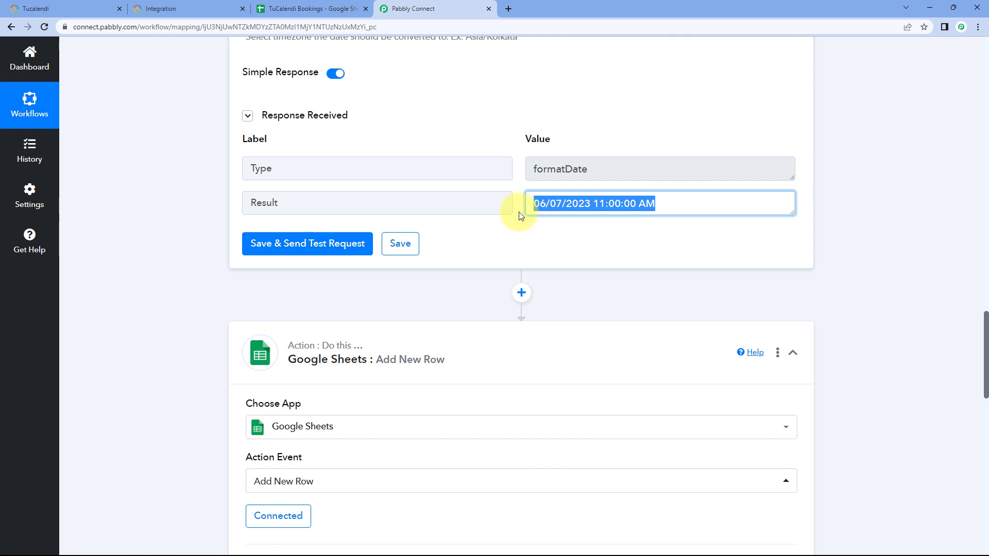
pyautogui.click(569, 219)
pyautogui.scroll(-12, 181, 221)
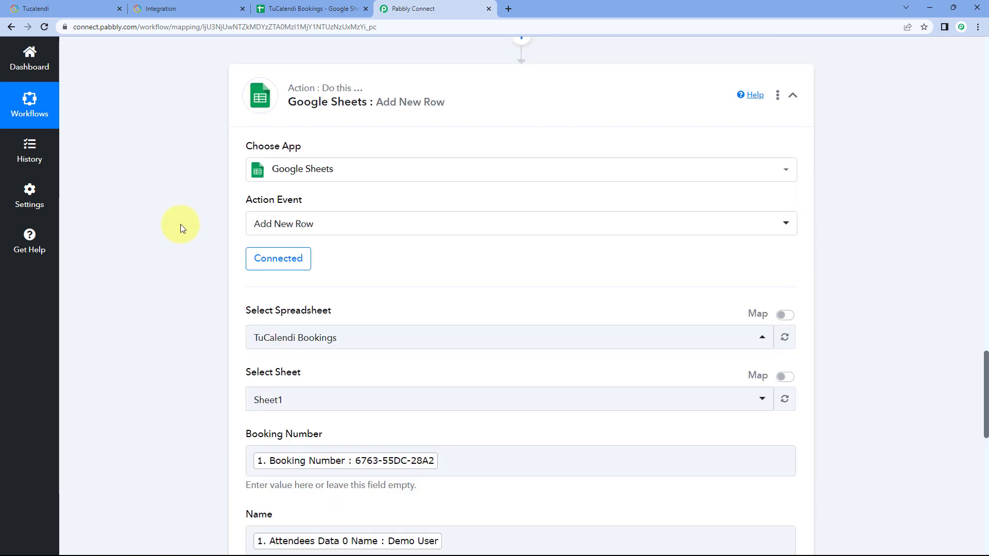
pyautogui.scroll(-4, 184, 221)
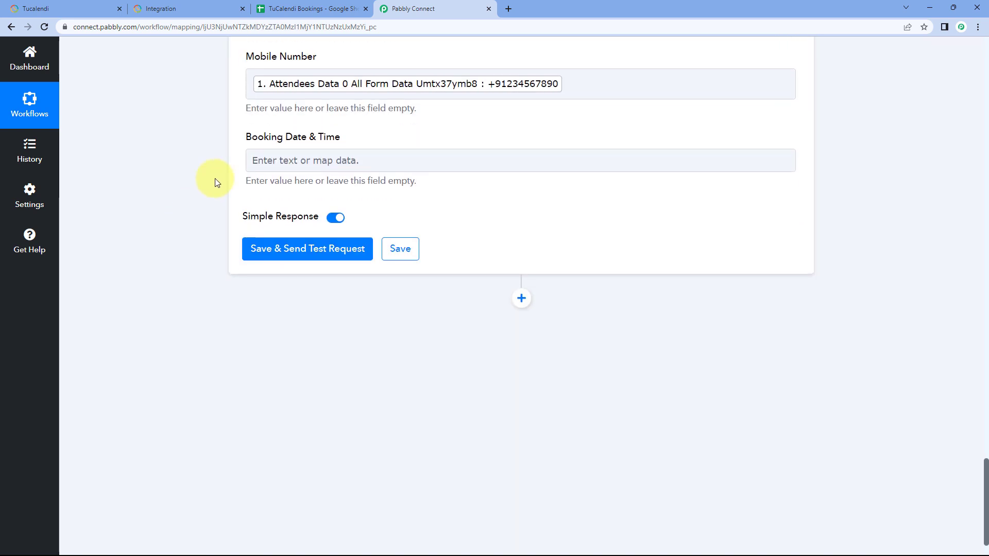
pyautogui.click(302, 164)
pyautogui.scroll(-1, 203, 165)
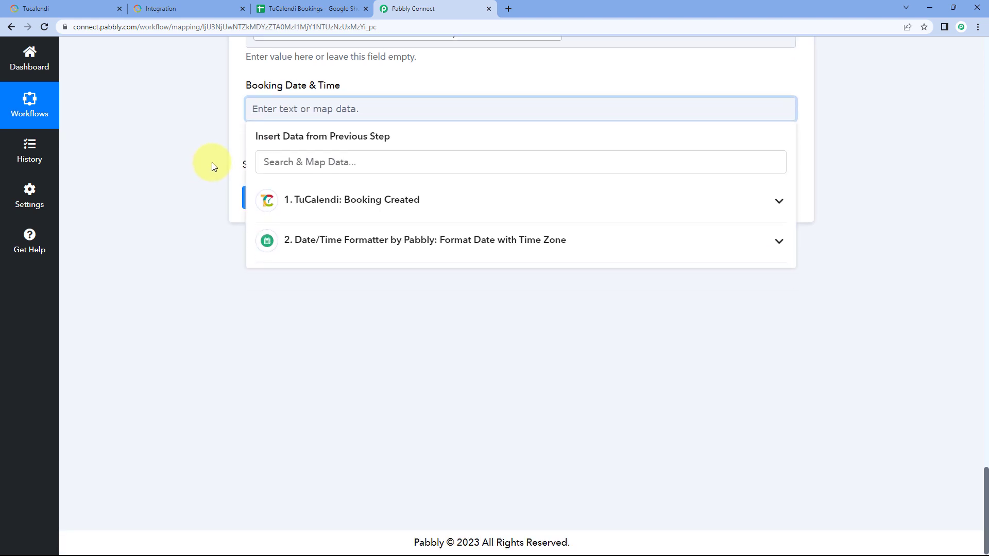
pyautogui.click(383, 241)
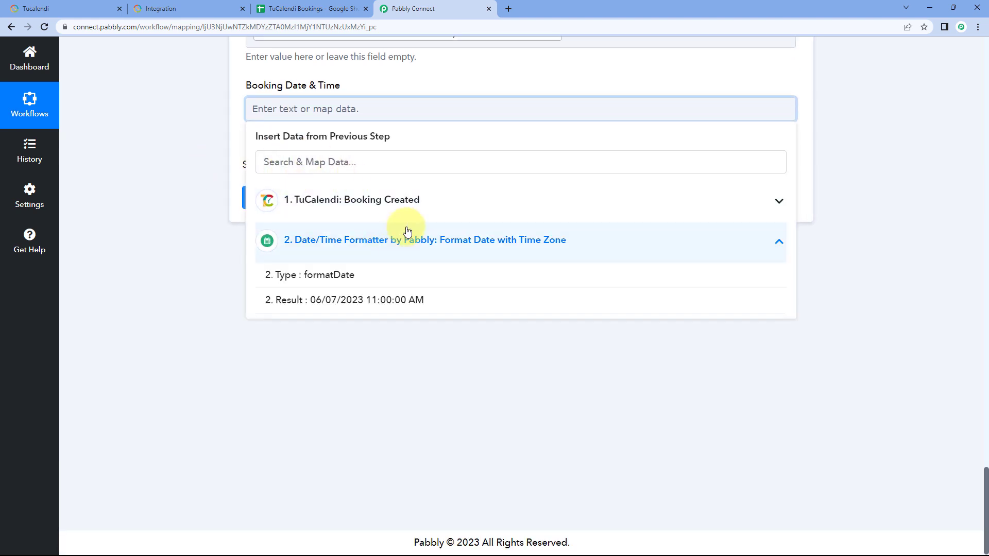
pyautogui.click(378, 299)
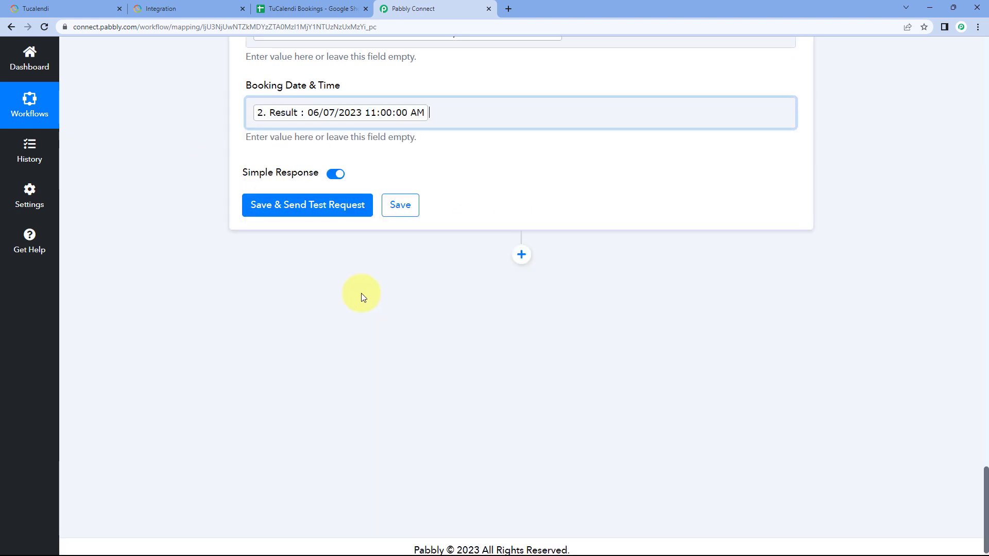
pyautogui.click(217, 138)
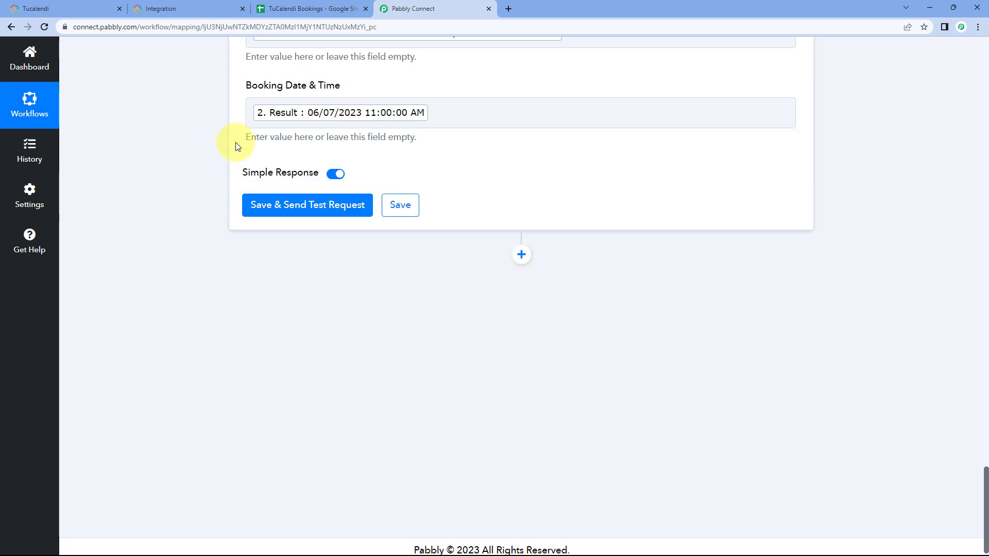
# Step: Save the Google Sheets action with a test request, and review its response and the mapped fields
pyautogui.scroll(9, 236, 142)
pyautogui.scroll(-7, 221, 182)
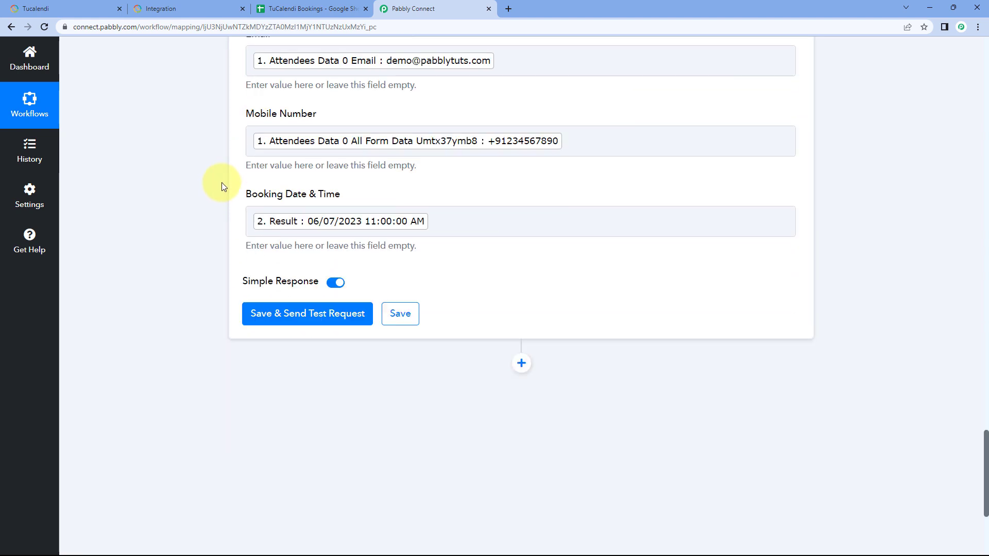
pyautogui.scroll(-1, 221, 195)
pyautogui.click(315, 256)
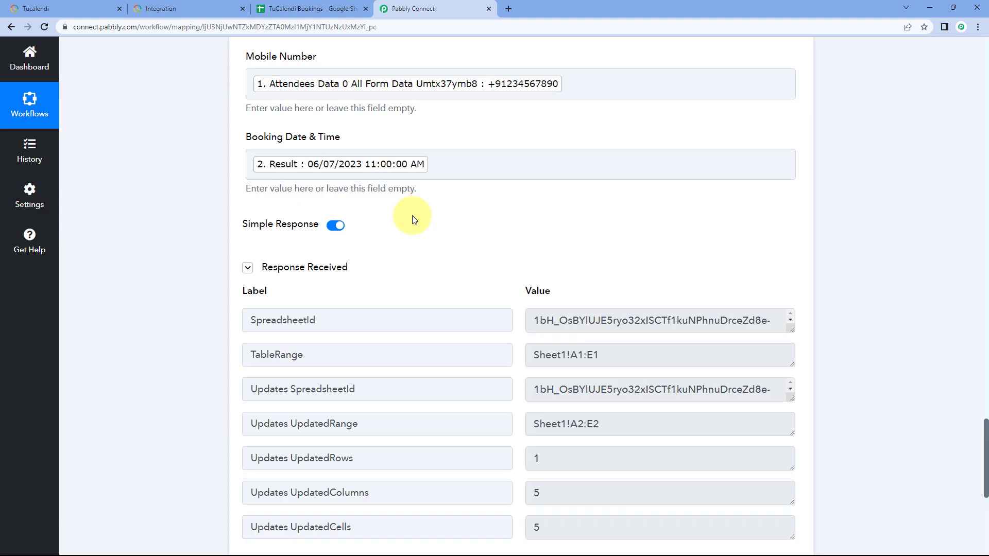
pyautogui.scroll(-3, 415, 218)
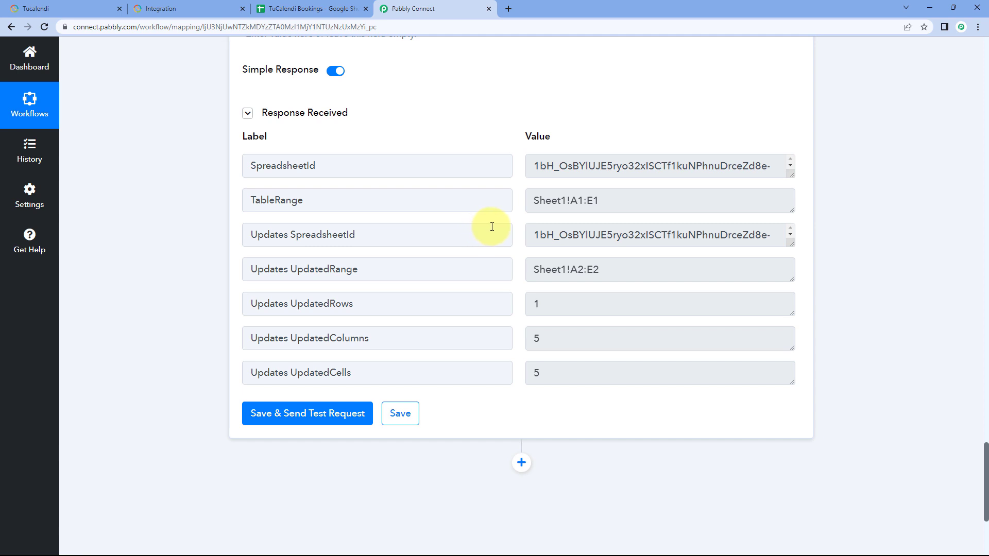
pyautogui.scroll(8, 484, 223)
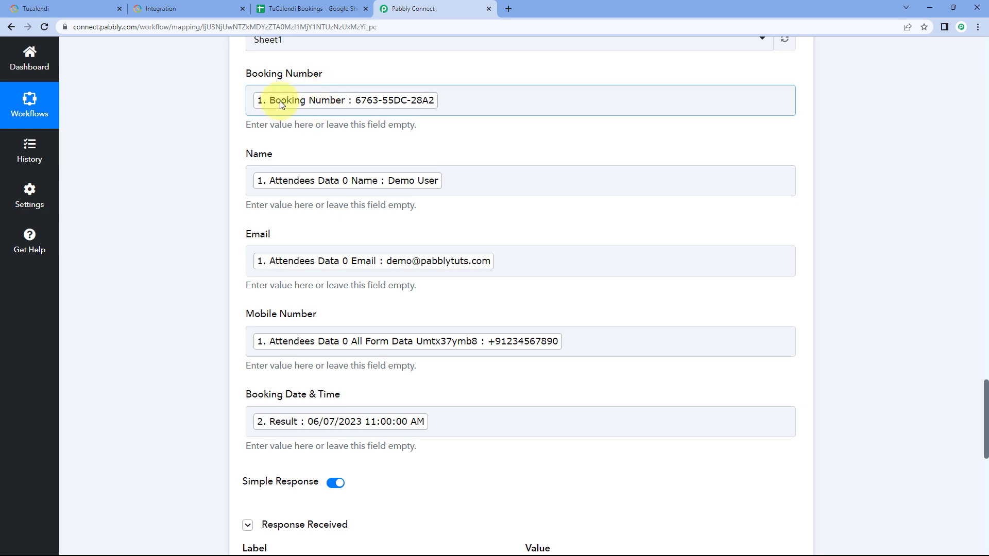
pyautogui.scroll(1, 429, 169)
pyautogui.scroll(10, 429, 169)
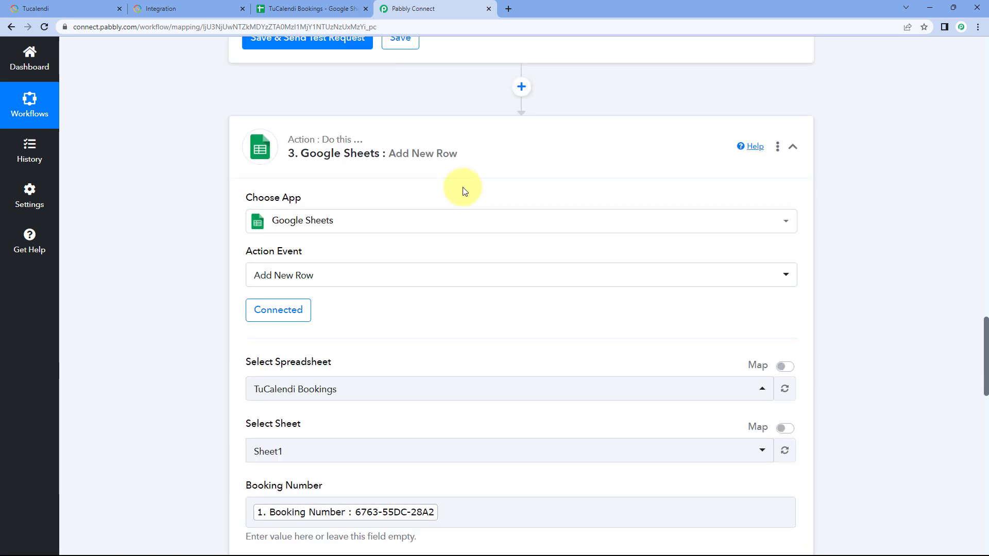
pyautogui.scroll(-7, 215, 229)
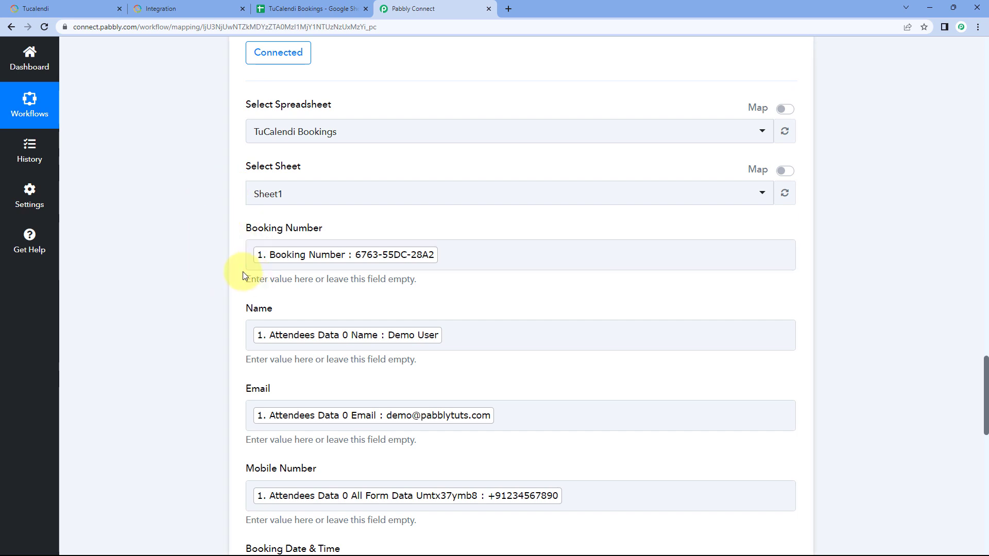
# Step: Switch to the TuCalendi Bookings spreadsheet in Google Sheets and remove the bold formatting from row 2
pyautogui.click(310, 10)
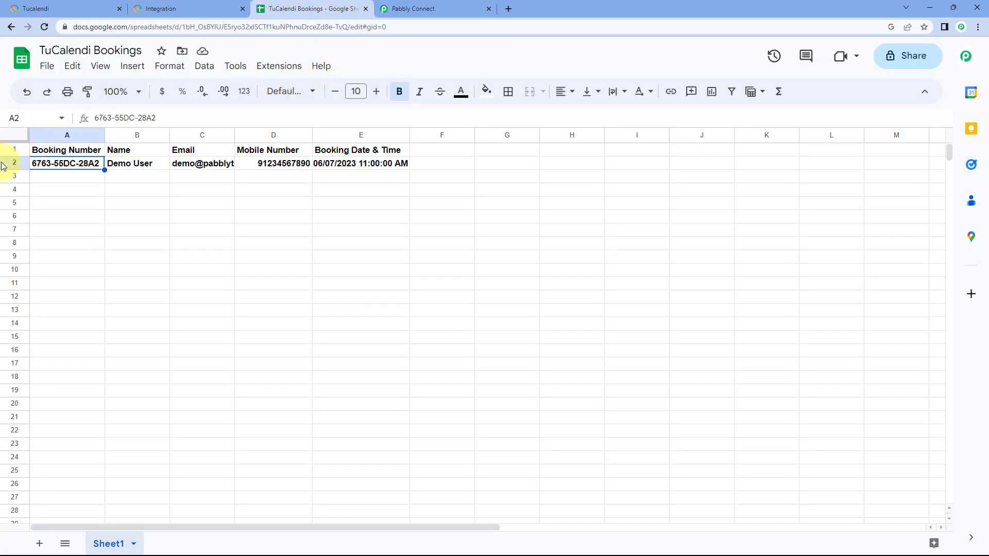
pyautogui.click(2, 165)
pyautogui.hotkey('ctrl', 'b')
pyautogui.click(128, 176)
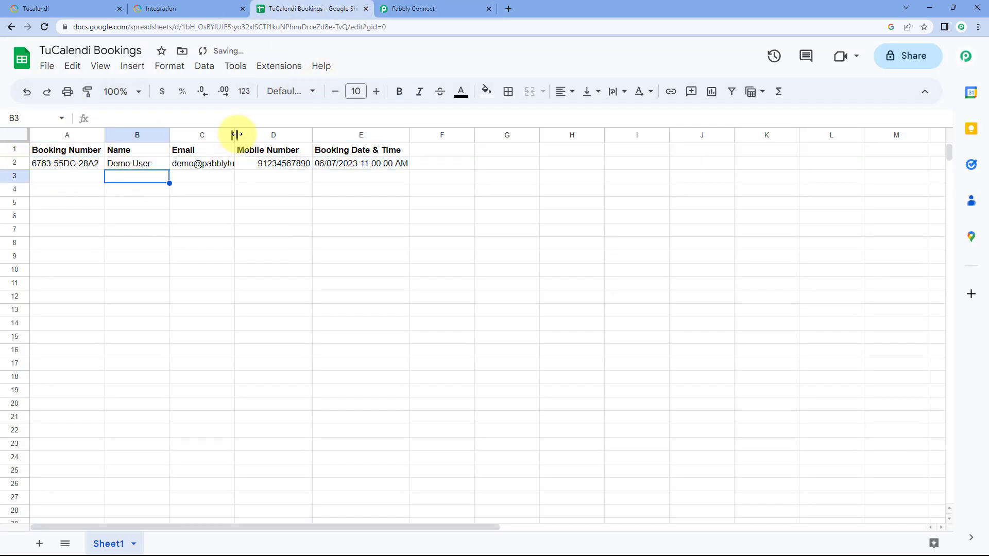
# Step: Widen the Email, Booking Date & Time, Name and Booking Number columns slightly, glancing at the TuCalendi booking confirmation page in between
pyautogui.moveTo(236, 134); pyautogui.dragTo(269, 135)
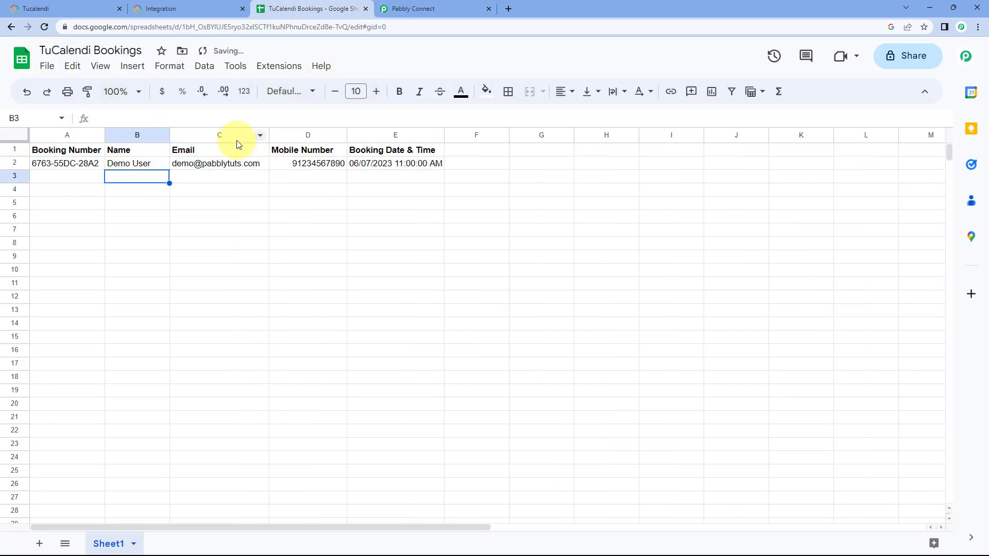
pyautogui.click(193, 9)
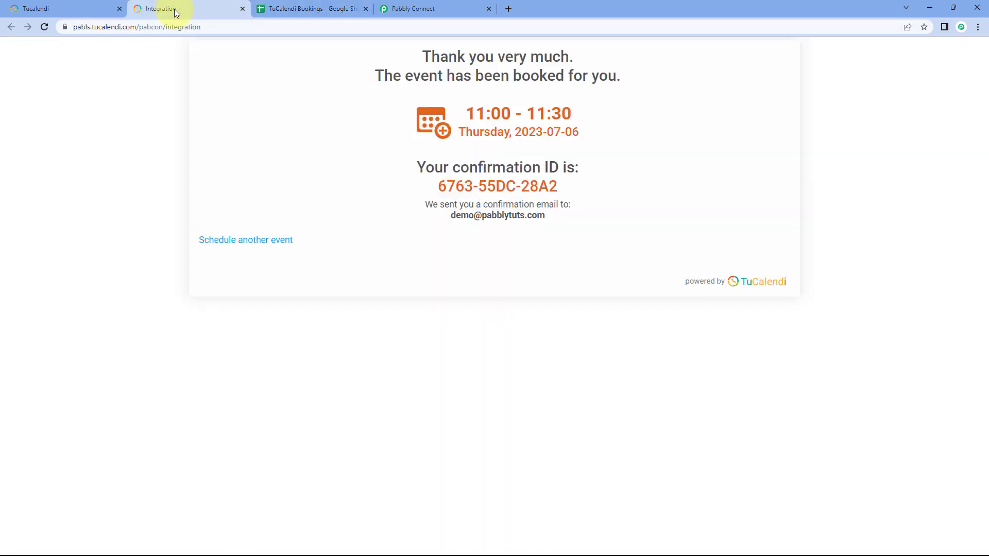
pyautogui.click(330, 4)
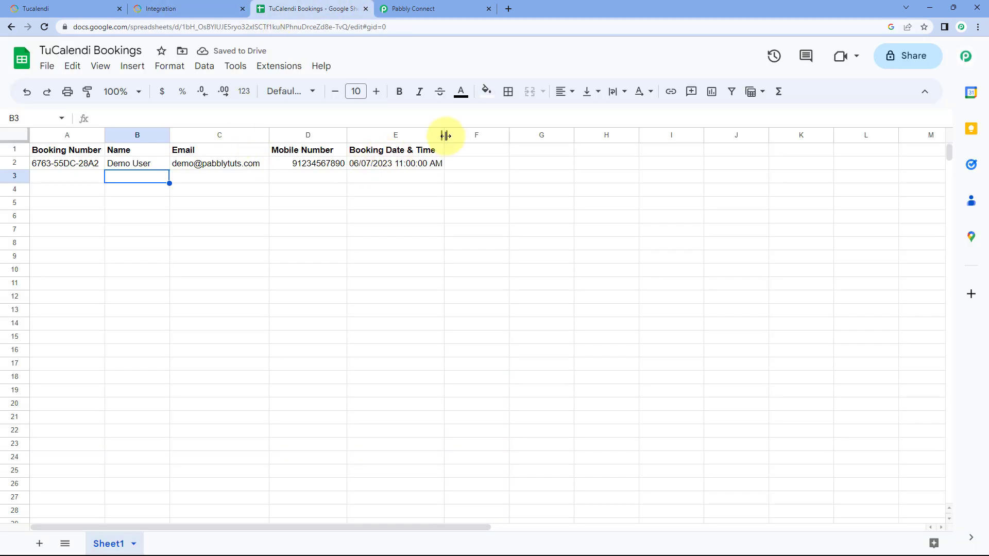
pyautogui.moveTo(444, 135); pyautogui.dragTo(462, 135)
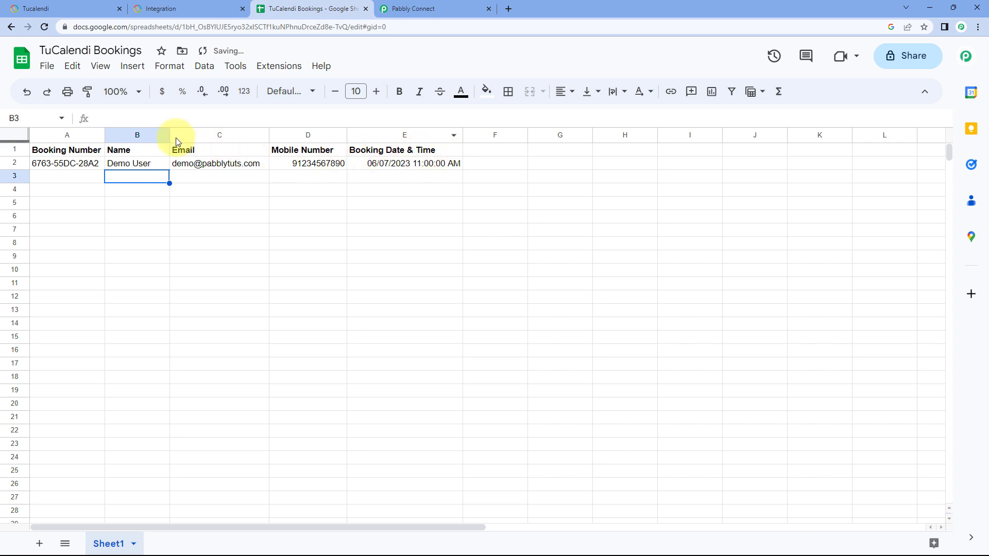
pyautogui.moveTo(170, 135); pyautogui.dragTo(176, 135)
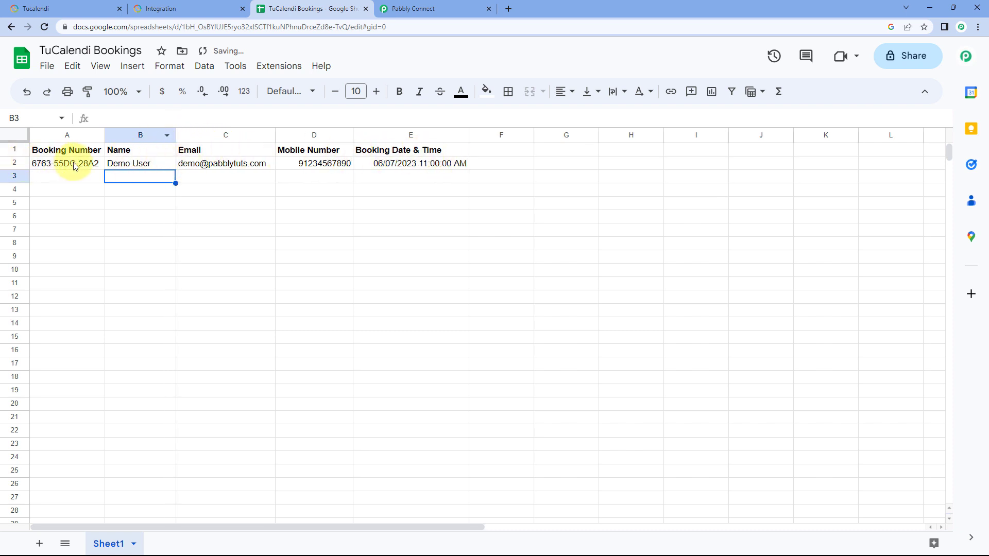
pyautogui.moveTo(101, 135); pyautogui.dragTo(110, 135)
# Step: Compare the TuCalendi booking confirmation page with the booking number, name, email, mobile number and date cells in spreadsheet row 2
pyautogui.click(170, 26)
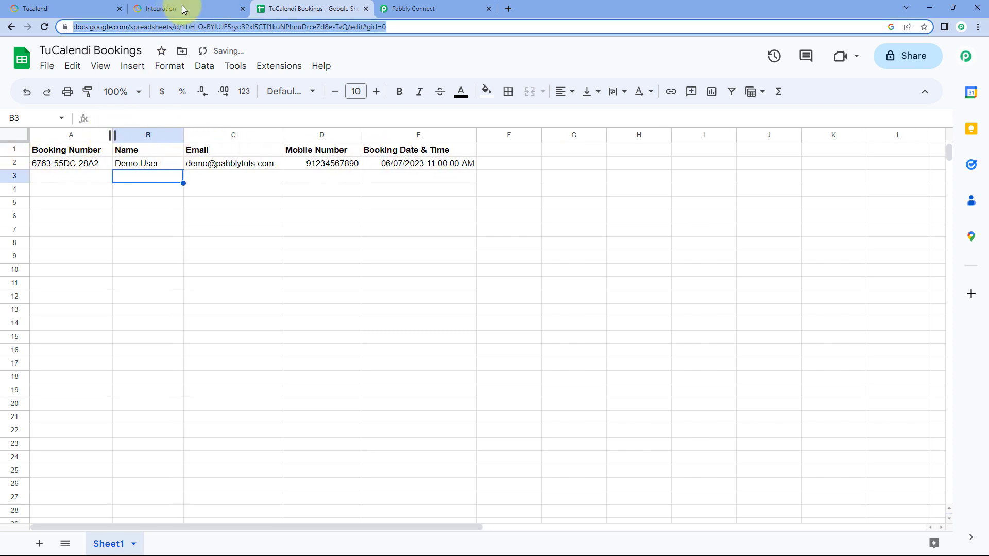
pyautogui.click(211, 8)
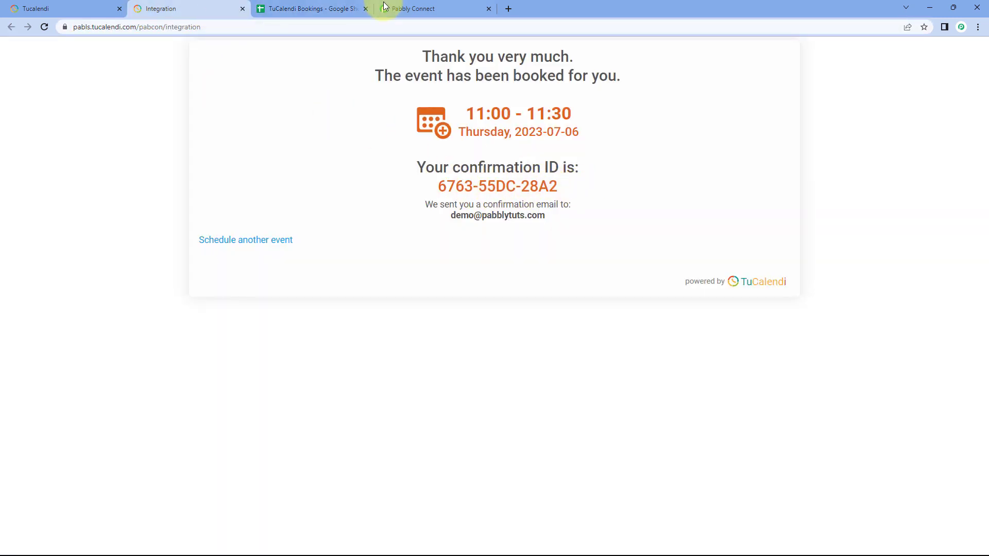
pyautogui.click(329, 8)
pyautogui.click(79, 164)
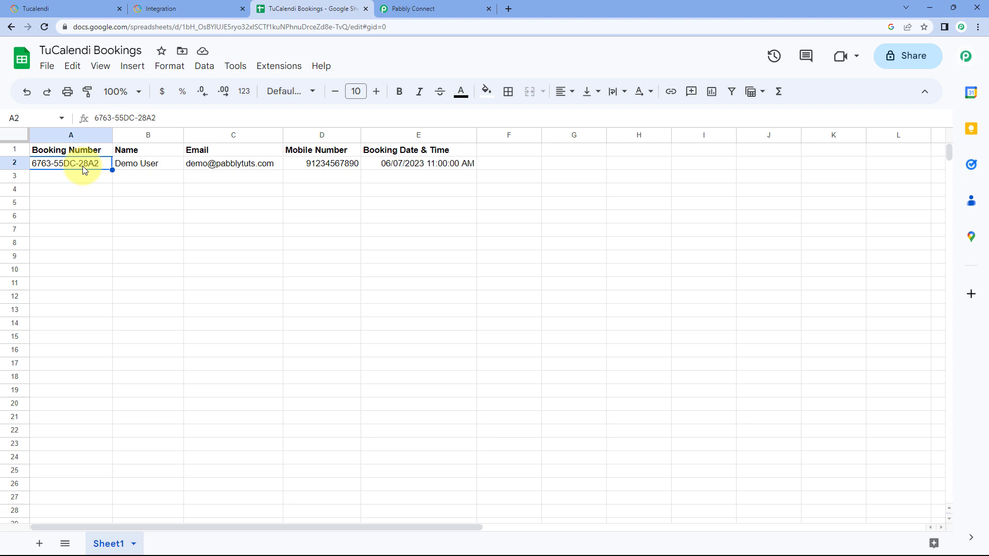
pyautogui.click(144, 168)
pyautogui.click(230, 168)
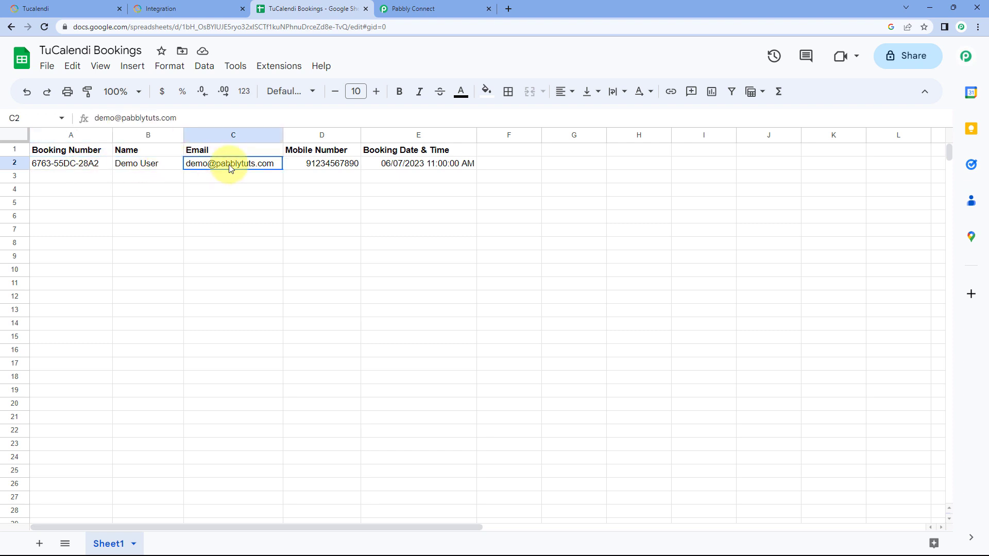
pyautogui.click(328, 165)
pyautogui.click(407, 164)
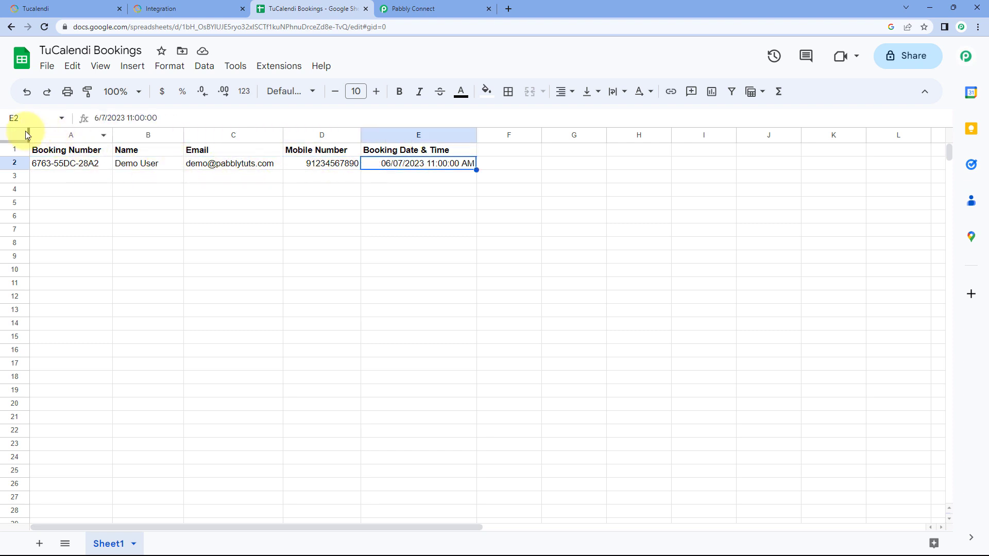
# Step: Left-align every cell in the TuCalendi Bookings sheet
pyautogui.click(27, 135)
pyautogui.click(561, 91)
pyautogui.click(565, 115)
pyautogui.click(441, 183)
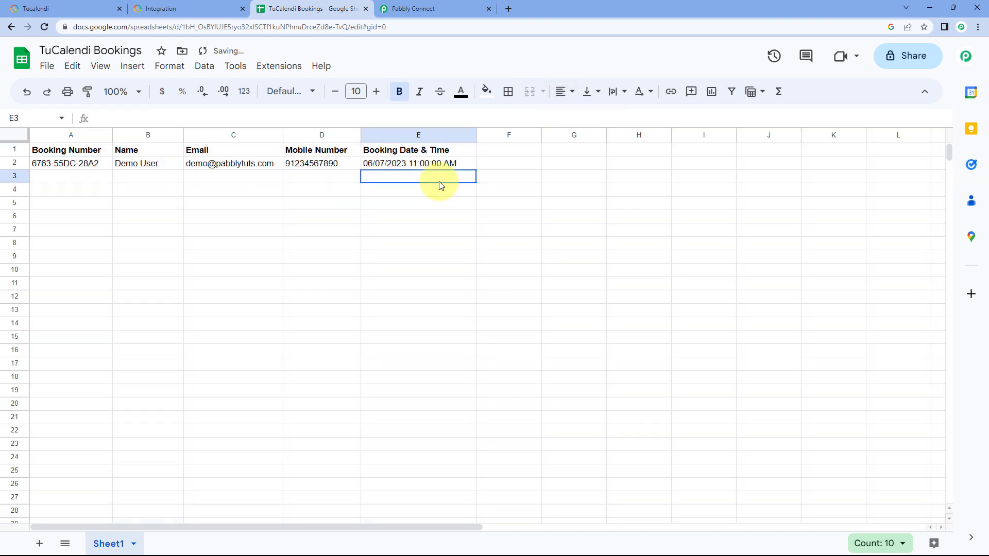
# Step: Switch to Pabbly Connect and collapse the trigger and both action steps of the TuCalendi to Google Sheets workflow
pyautogui.click(426, 7)
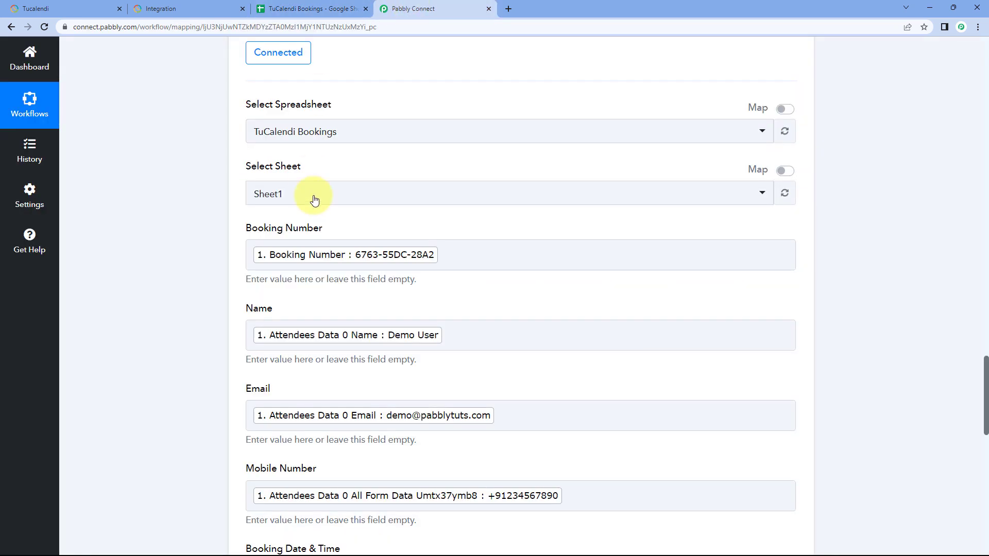
pyautogui.scroll(4, 717, 175)
pyautogui.scroll(8, 827, 182)
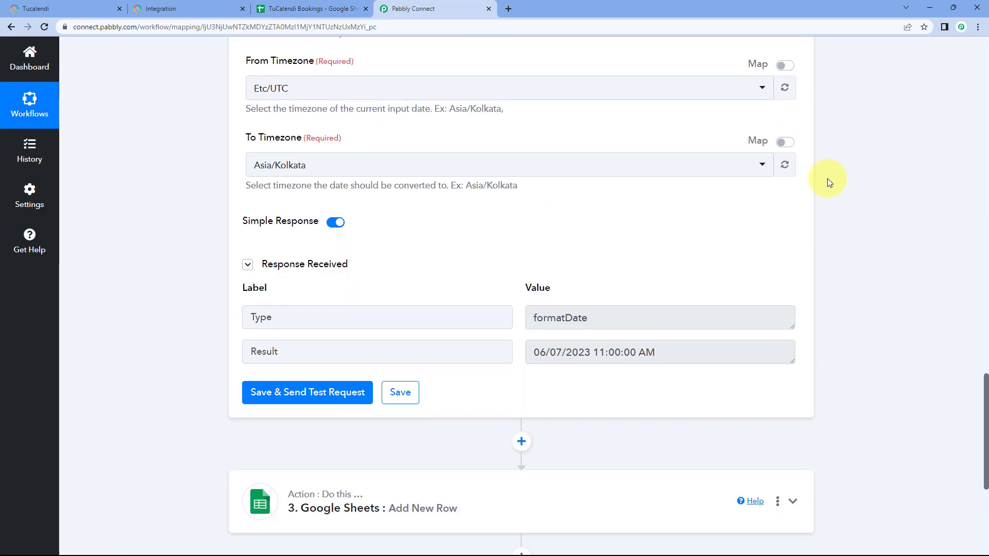
pyautogui.scroll(15, 821, 185)
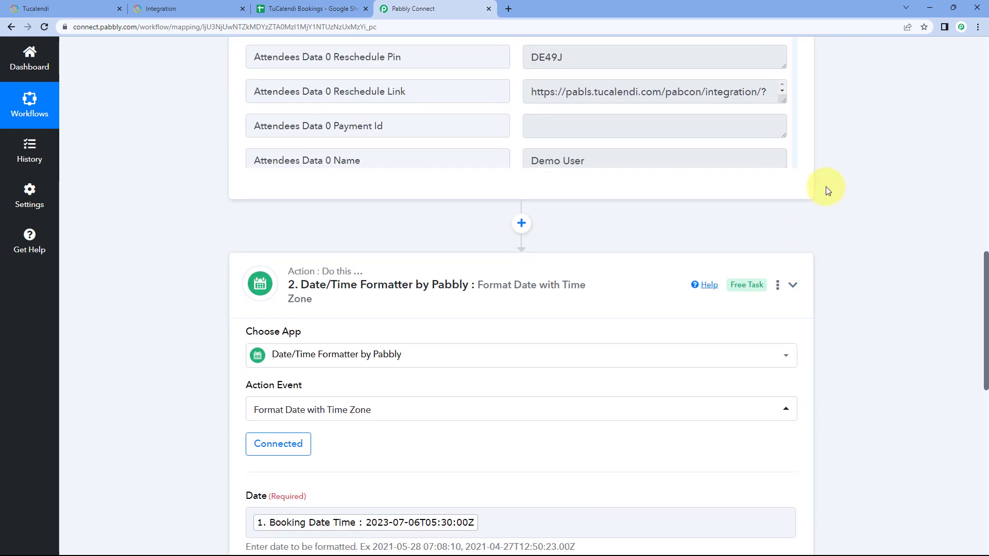
pyautogui.scroll(20, 826, 187)
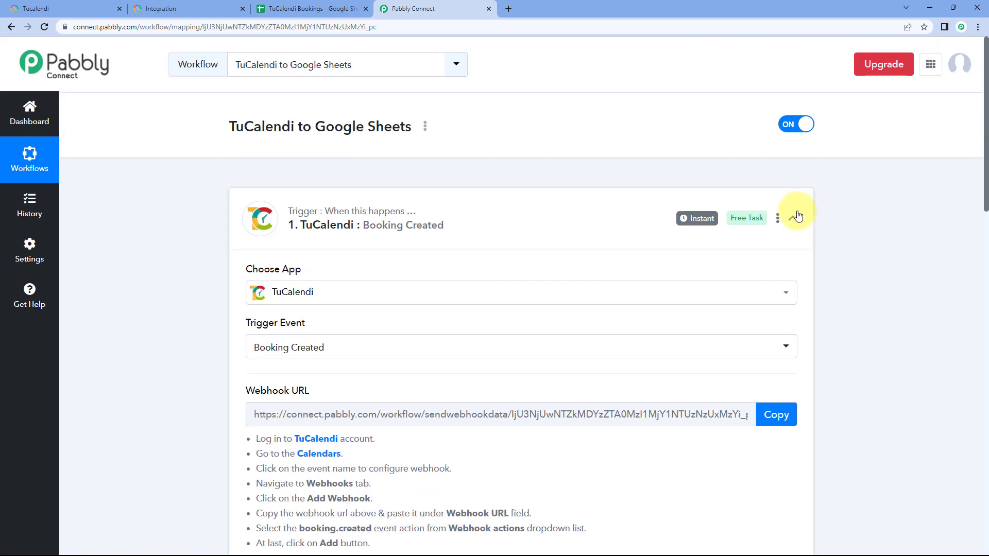
pyautogui.click(793, 217)
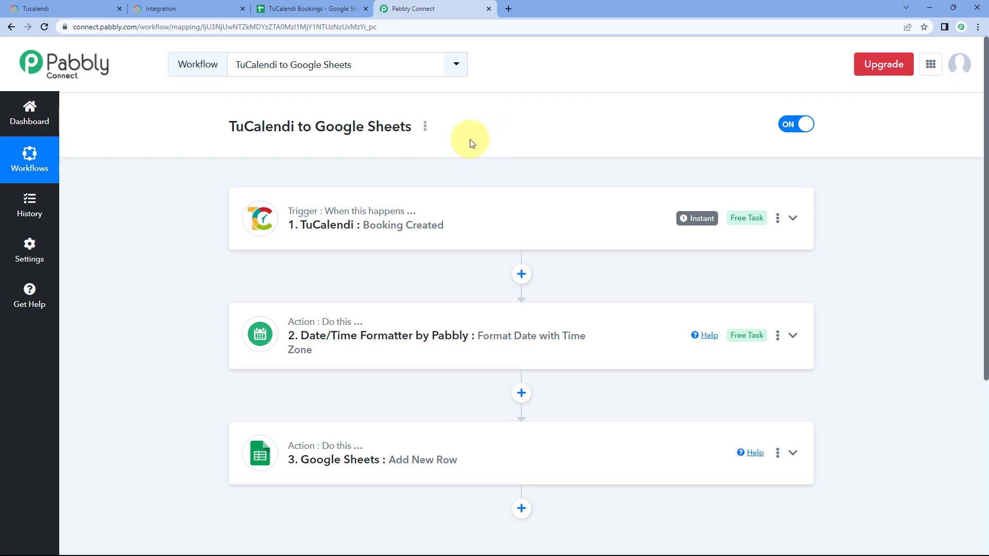
# Step: Check the first empty row of the TuCalendi Bookings spreadsheet, then return to the Pabbly Connect workflow overview
pyautogui.click(311, 8)
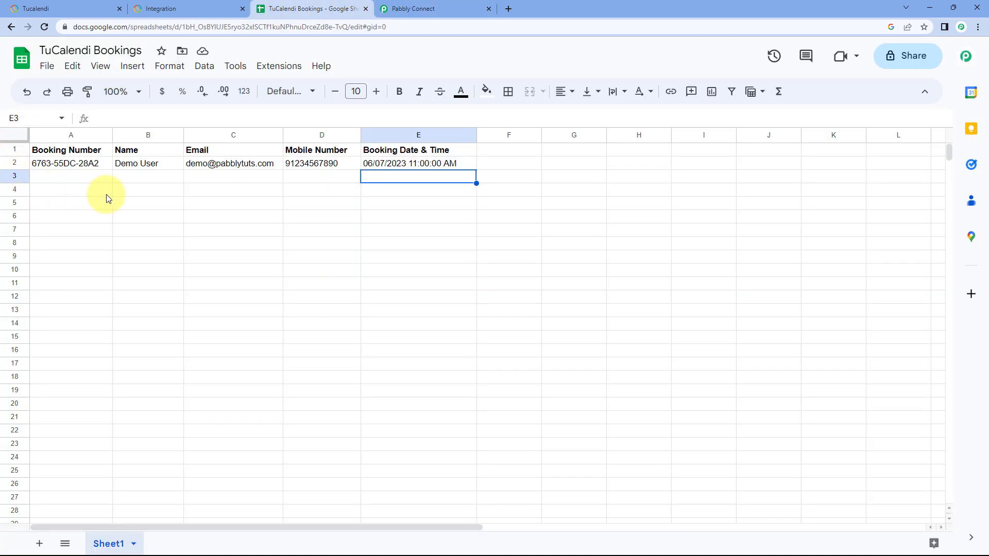
pyautogui.click(98, 175)
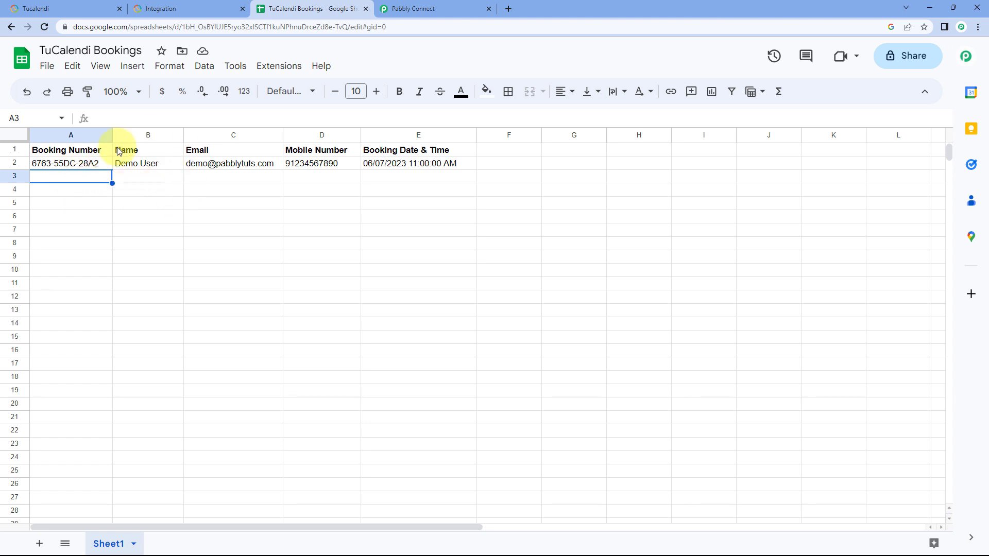
pyautogui.click(460, 5)
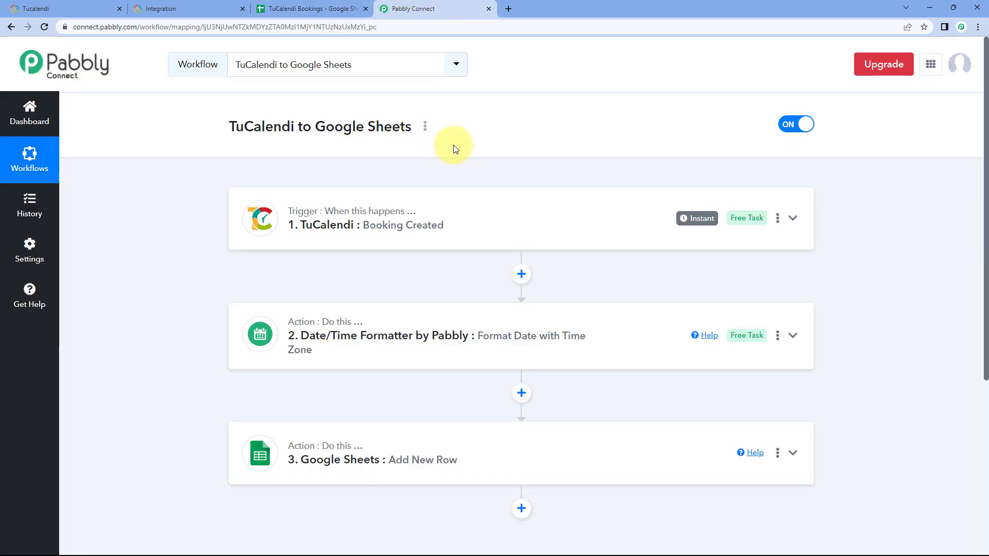
# Step: Reload the TuCalendi Integration booking page and choose the 14:00 slot on 10 July 2023
pyautogui.click(180, 9)
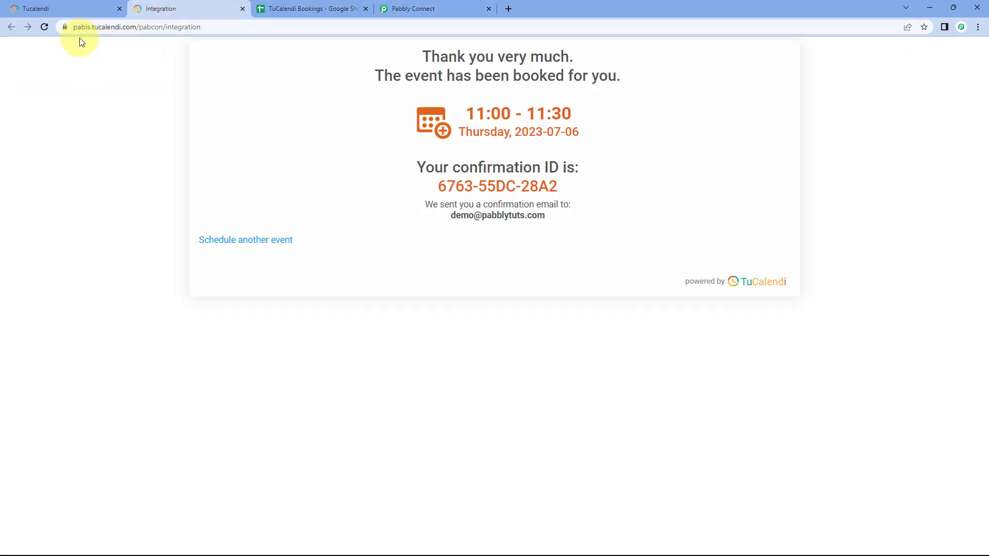
pyautogui.click(45, 27)
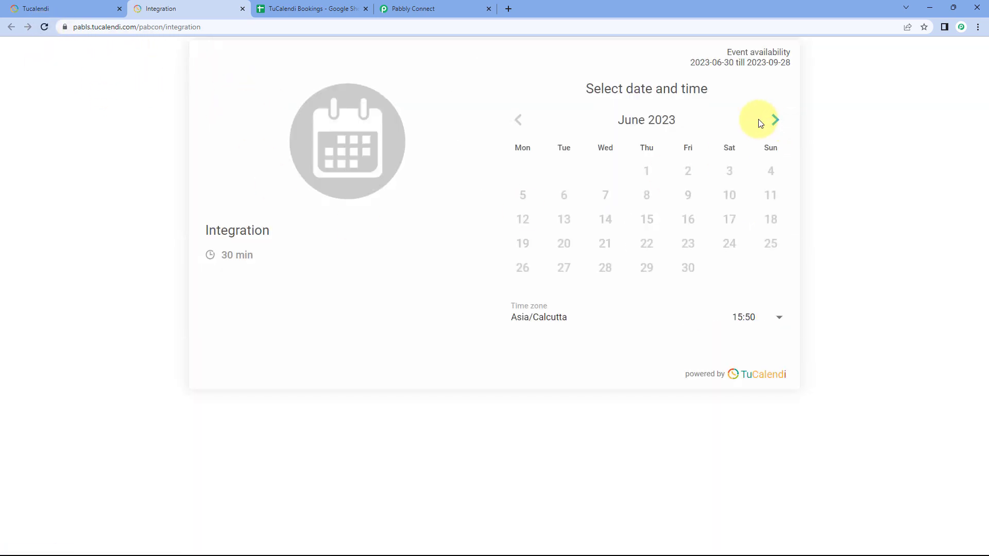
pyautogui.click(766, 122)
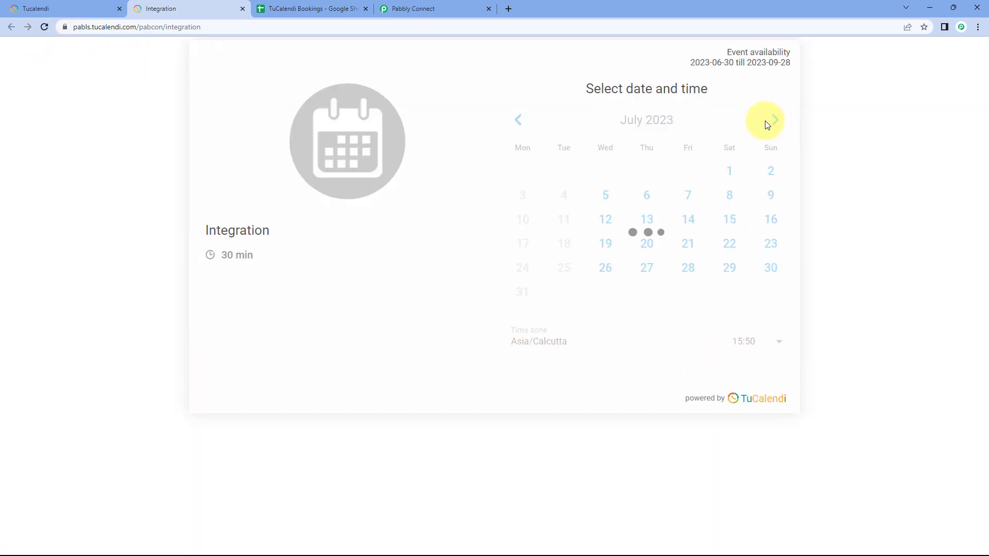
pyautogui.click(529, 223)
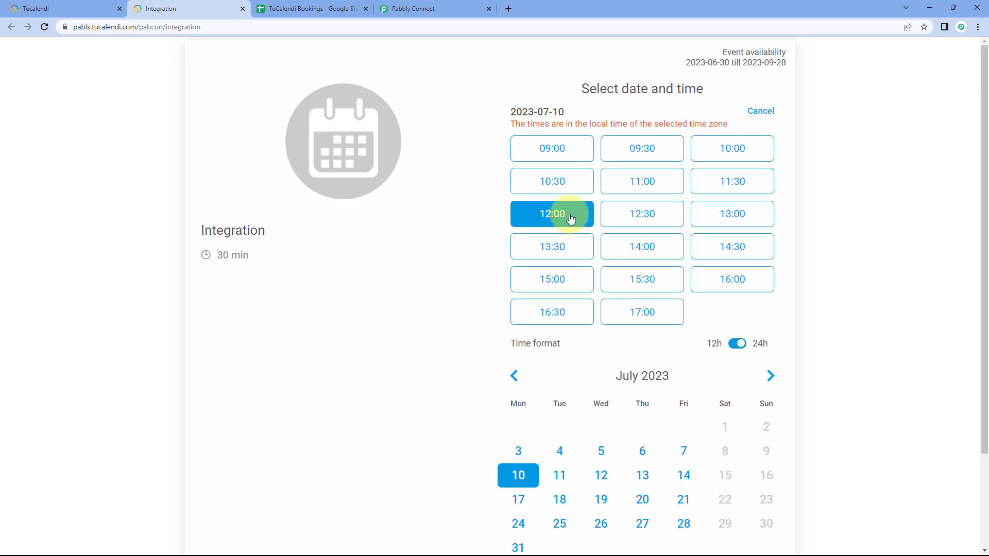
pyautogui.click(655, 251)
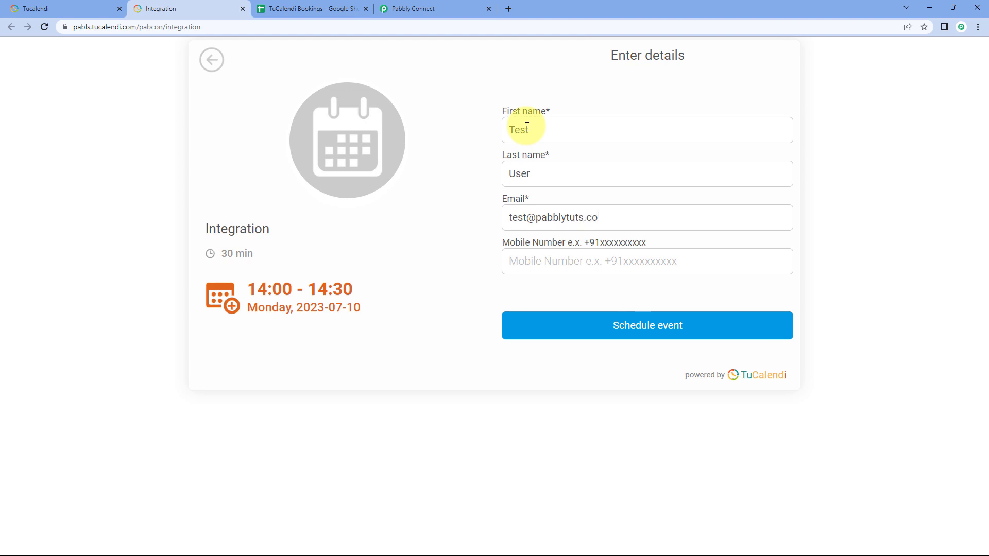
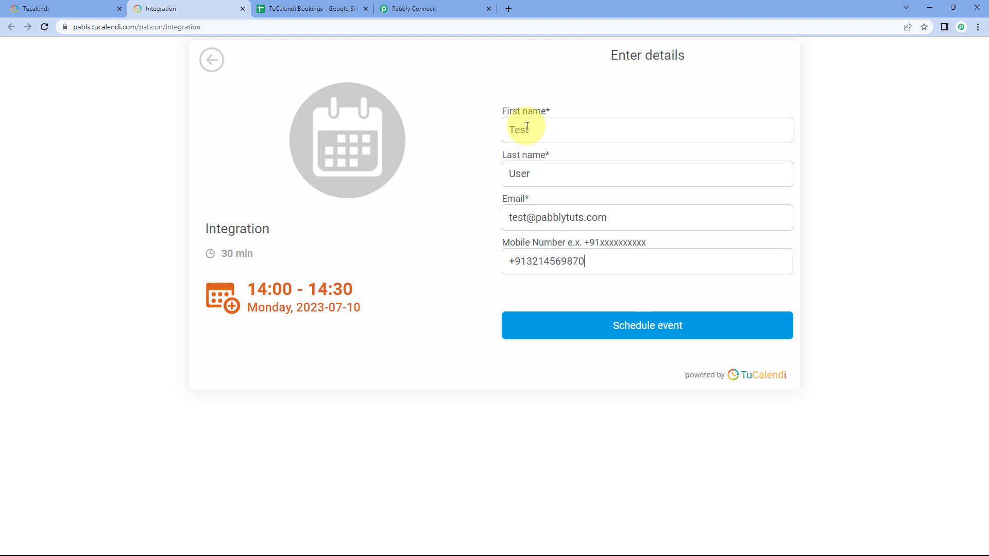
# Step: Fill in the attendee's first name, last name, email and mobile number, schedule the event and confirm the email address
pyautogui.click(669, 324)
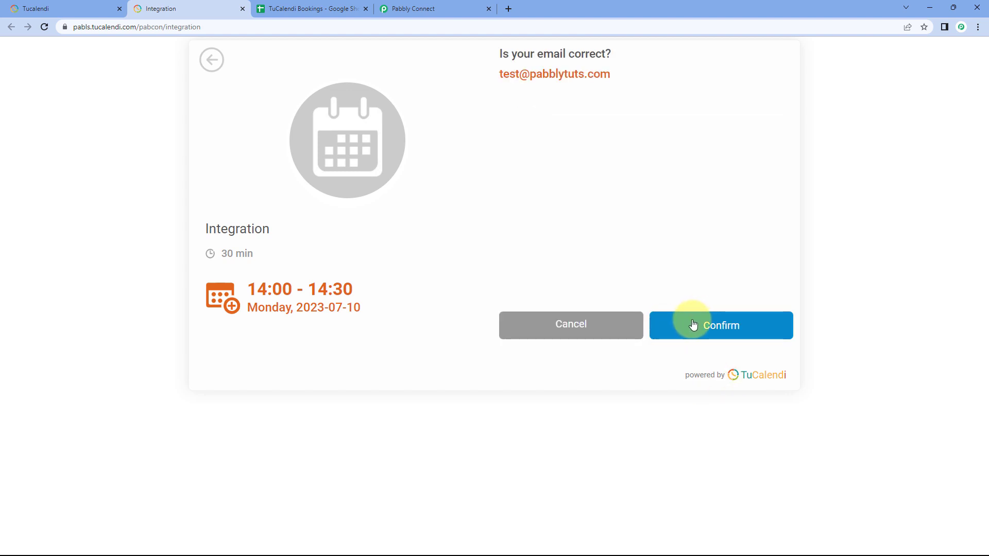
pyautogui.click(693, 325)
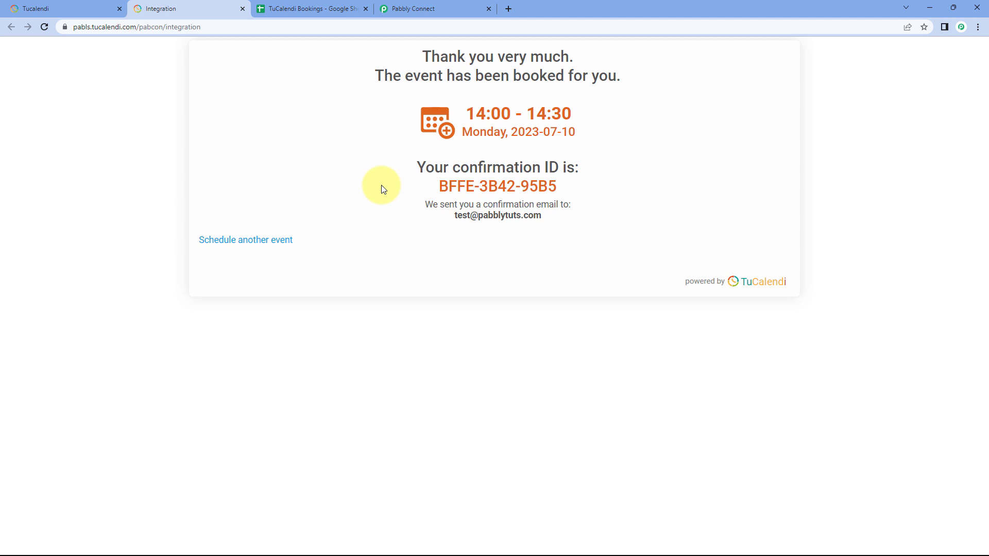
# Step: Compare the TuCalendi confirmation page with the booking number, name, email and mobile number cells in spreadsheet row 3
pyautogui.click(325, 6)
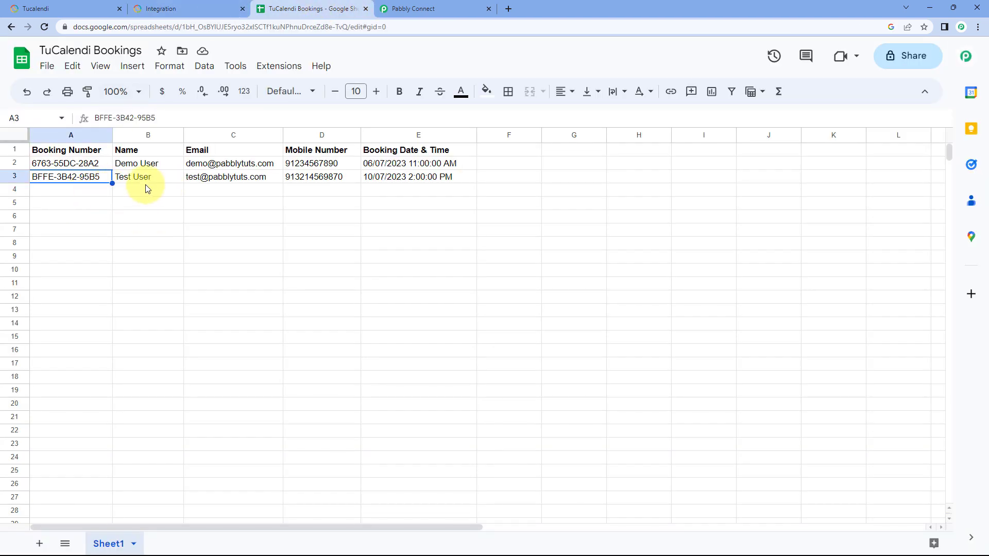
pyautogui.click(192, 8)
pyautogui.moveTo(558, 186); pyautogui.dragTo(420, 195)
pyautogui.click(410, 170)
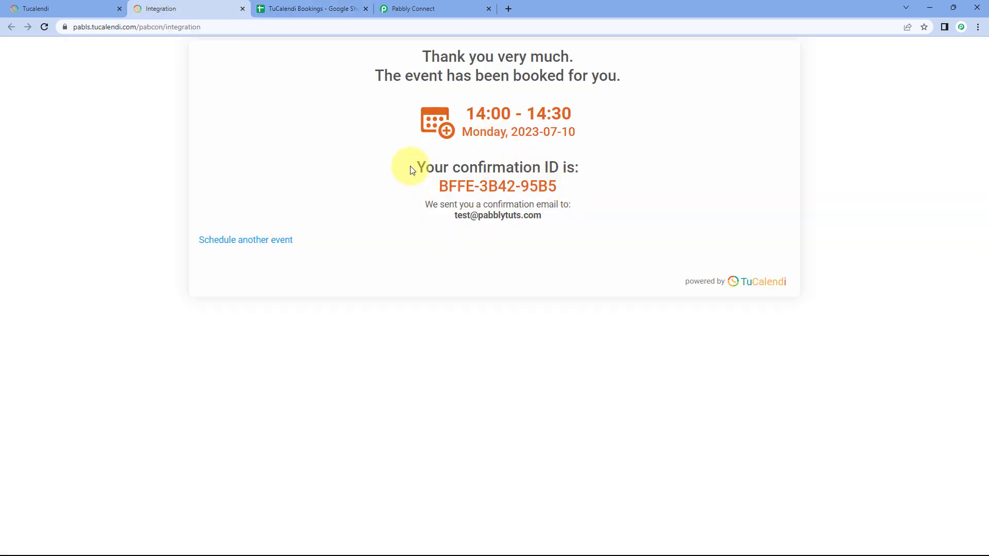
pyautogui.click(296, 9)
pyautogui.click(174, 178)
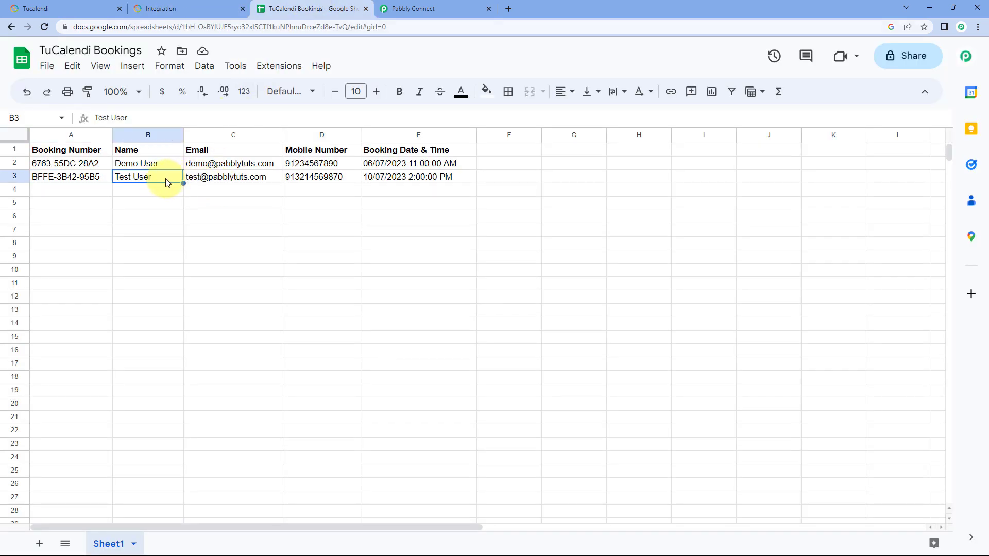
pyautogui.click(227, 177)
pyautogui.click(320, 178)
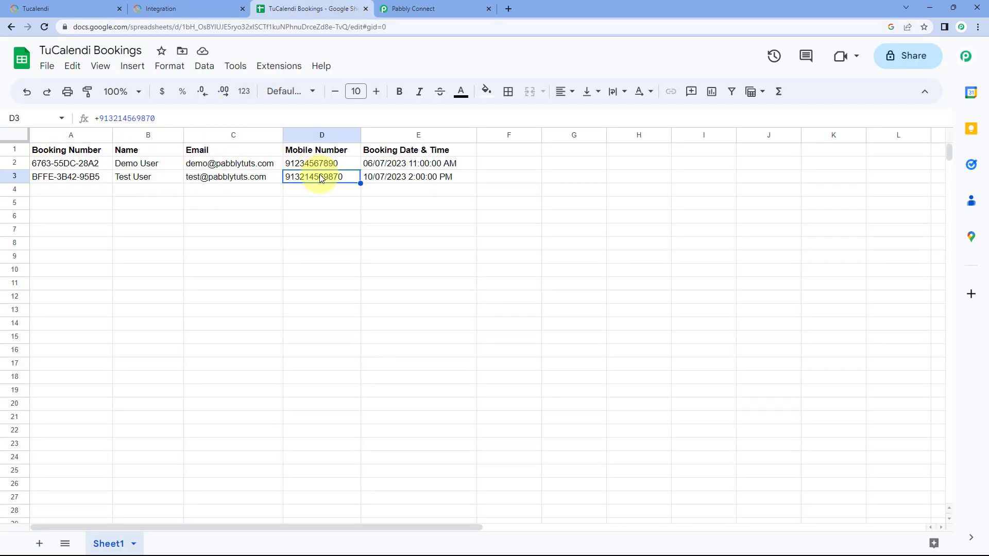
# Step: Check the booking date and time in row 3 against the TuCalendi confirmation page, and return to the Pabbly Connect workflow
pyautogui.doubleClick(390, 178)
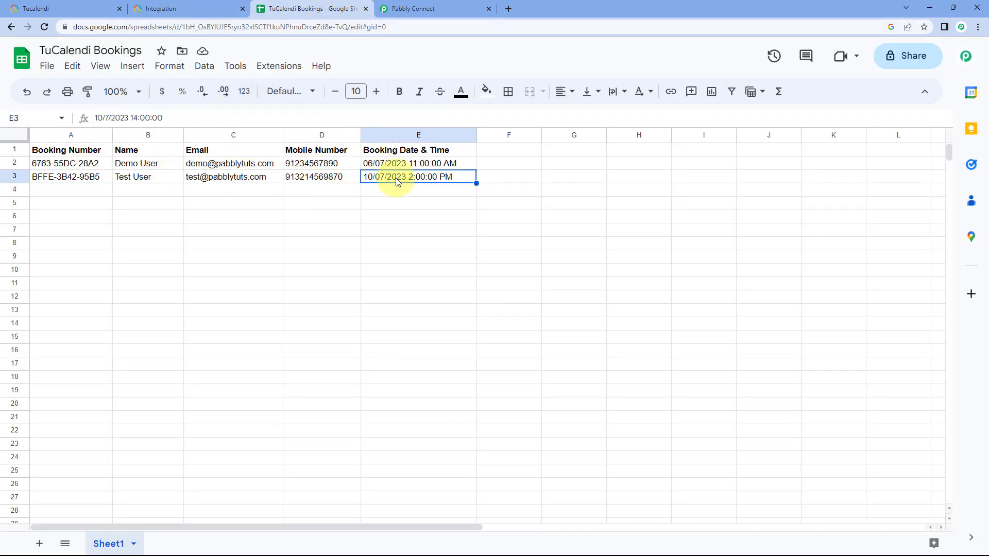
pyautogui.click(336, 178)
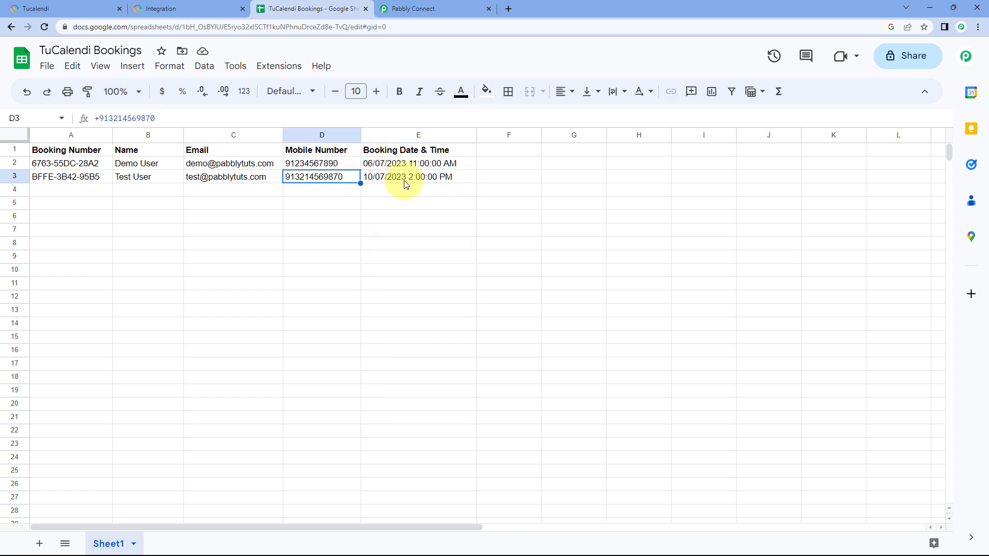
pyautogui.click(168, 6)
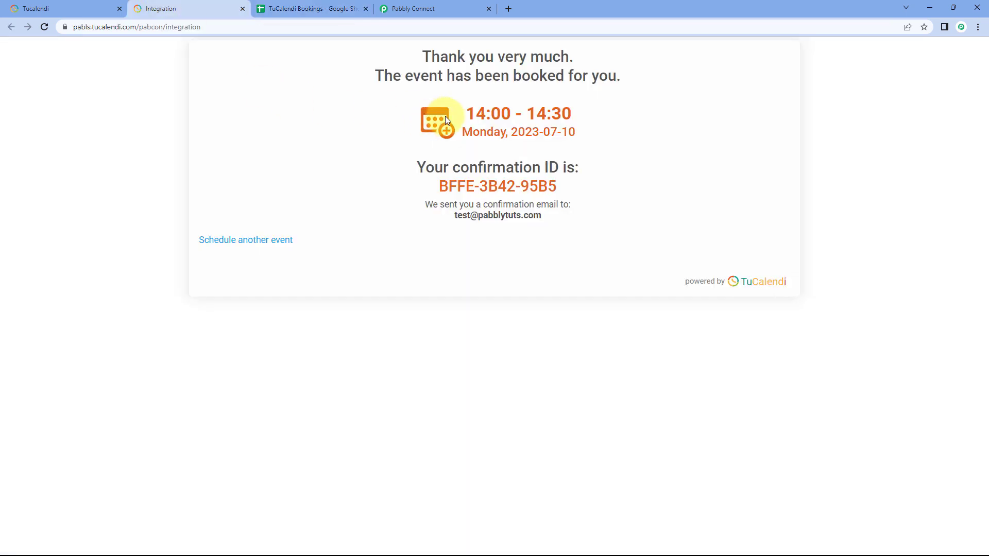
pyautogui.moveTo(417, 119); pyautogui.dragTo(591, 128)
pyautogui.click(590, 128)
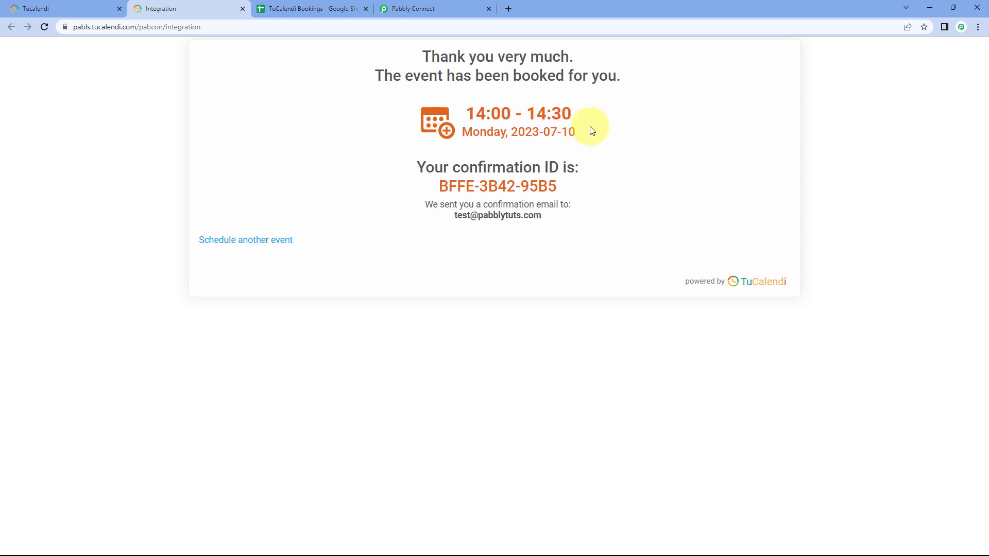
pyautogui.click(418, 9)
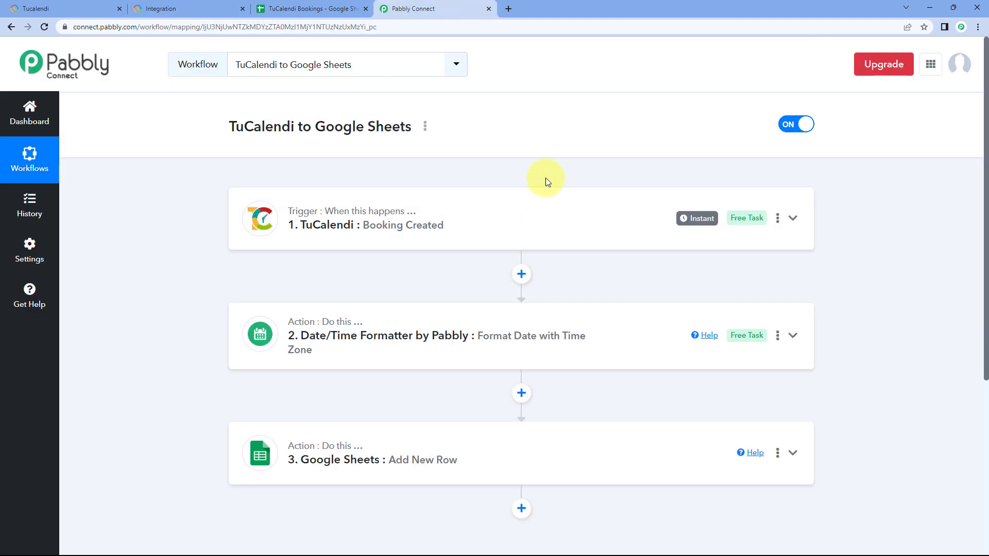